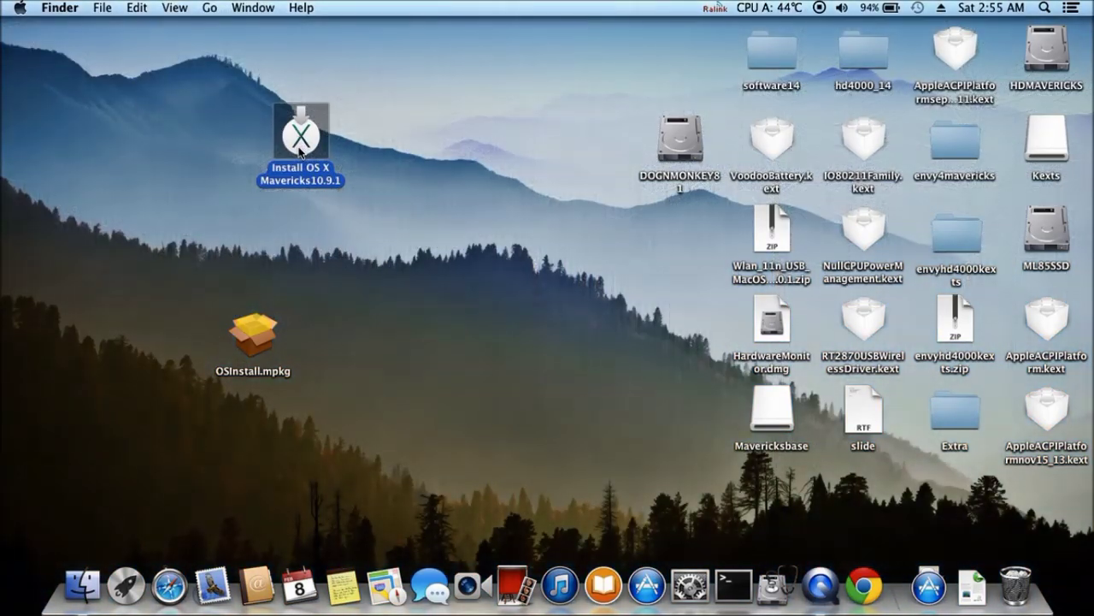
- Show the package contents of Install OS X Mavericks10.9.1 and open its Contents folder
right_click(300, 150)
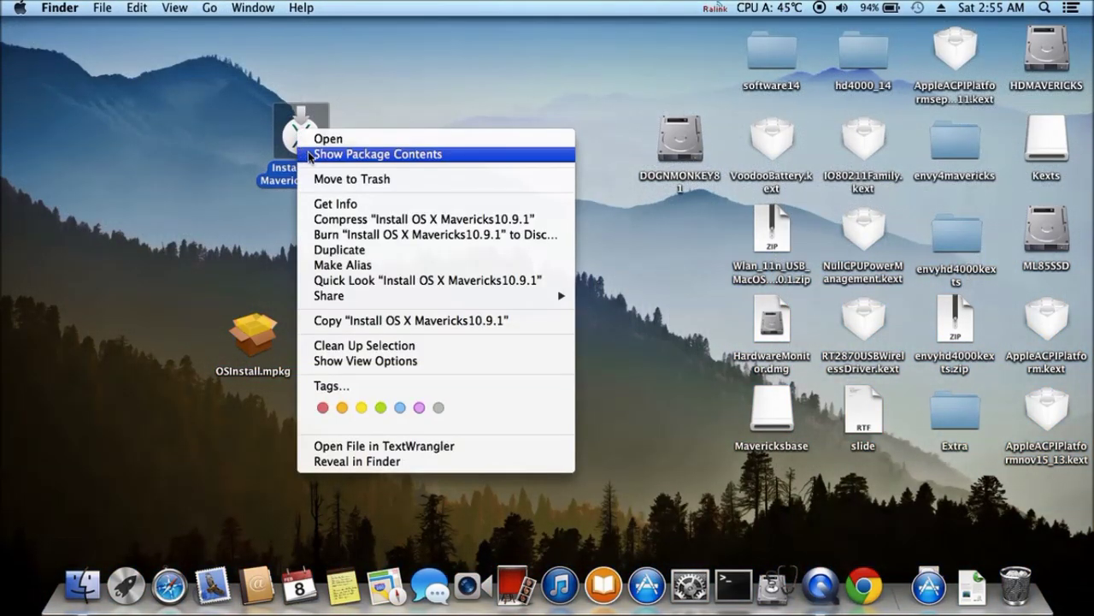
left_click(313, 154)
double_click(535, 229)
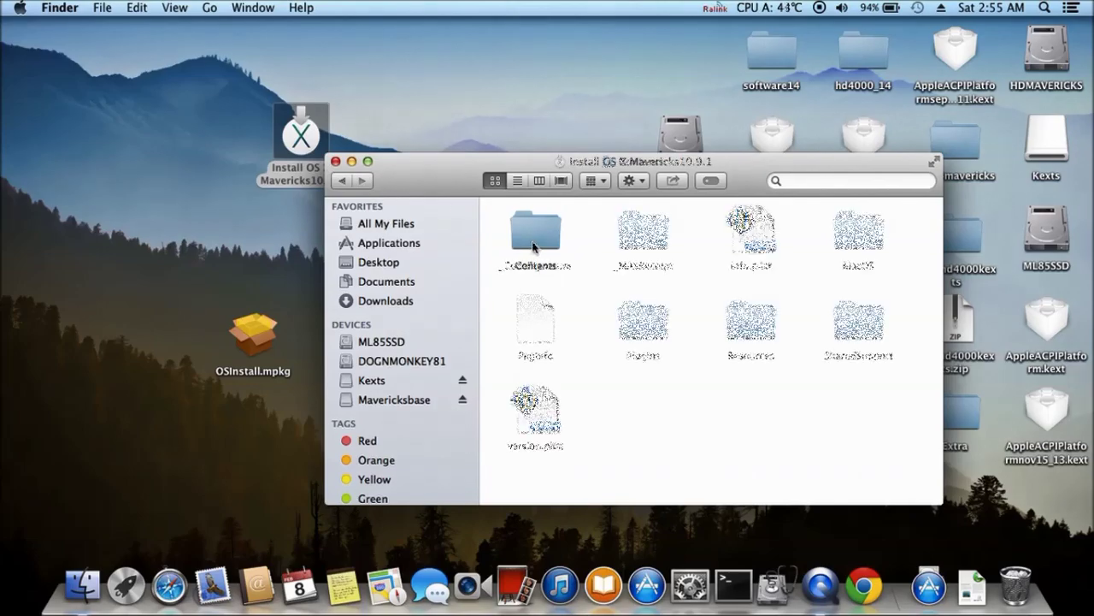
- Run the ShowAllFiles application to make hidden files visible in Finder
left_click(928, 587)
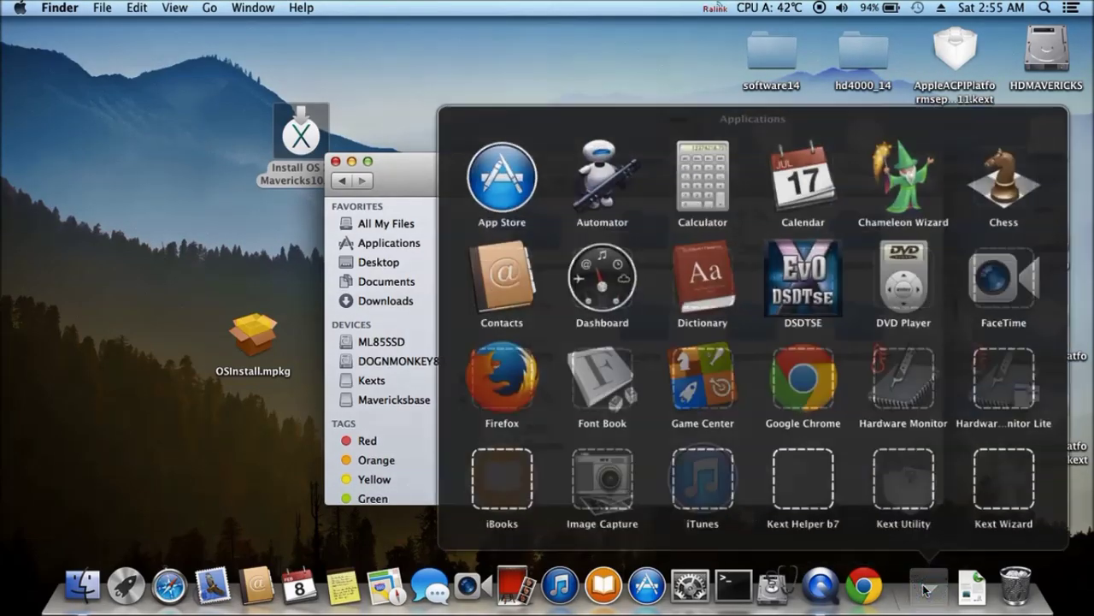
scroll(830, 470, "down", 1)
scroll(828, 470, "down", 10)
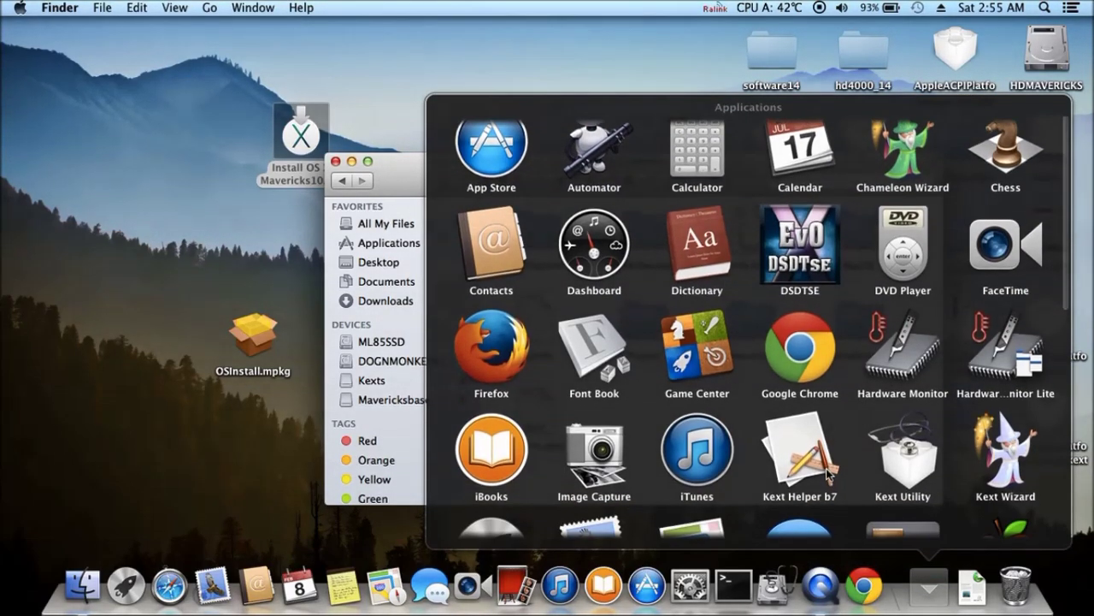
left_click(902, 305)
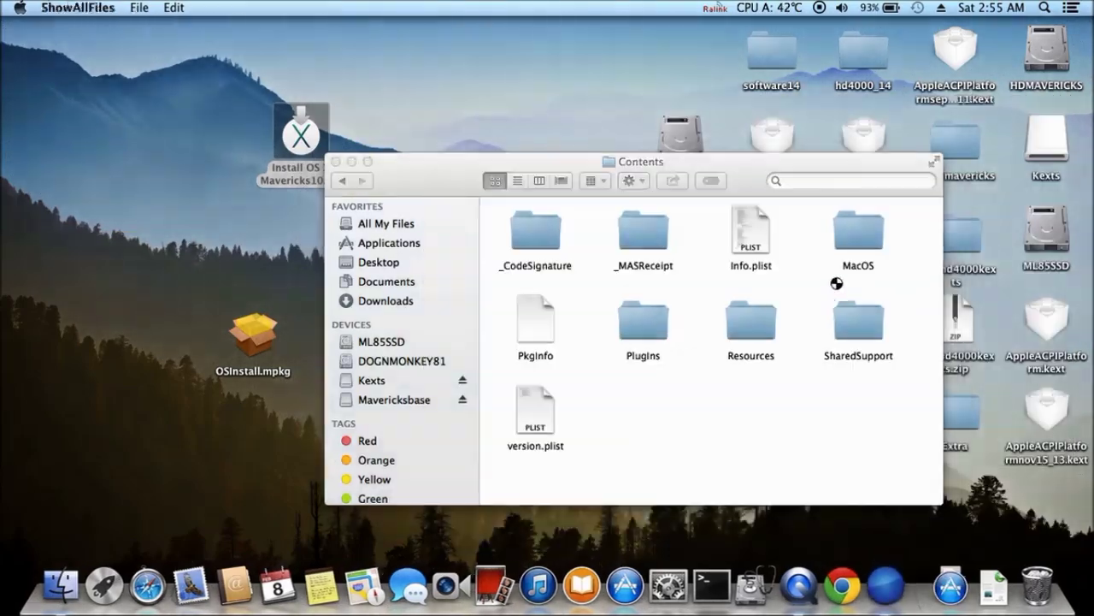
left_click(591, 198)
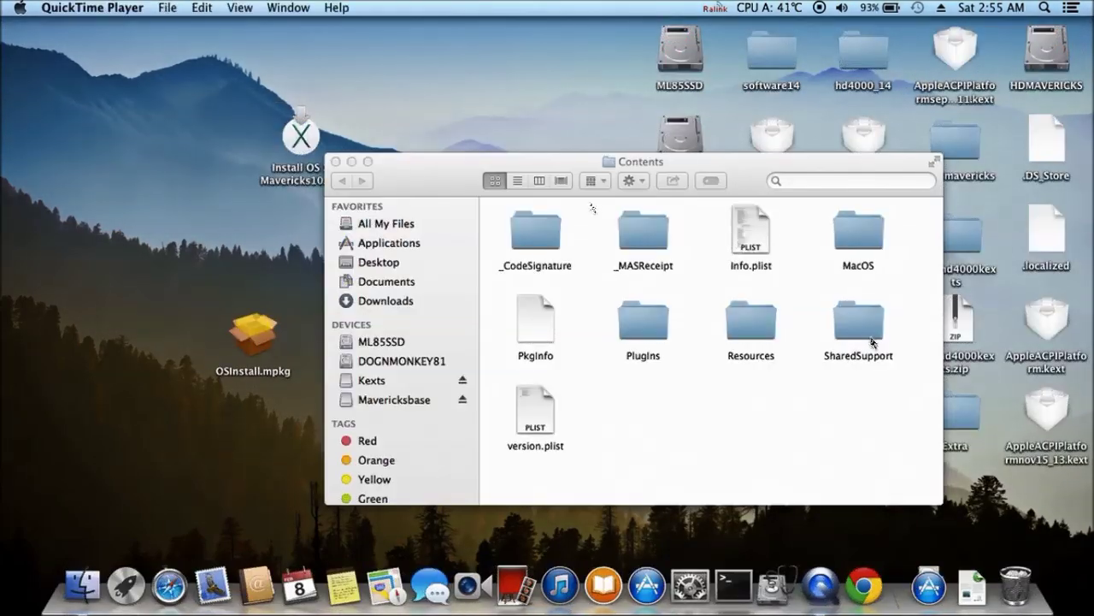
- Open the SharedSupport folder inside the installer package and open the InstallESD.dmg disk image
double_click(872, 337)
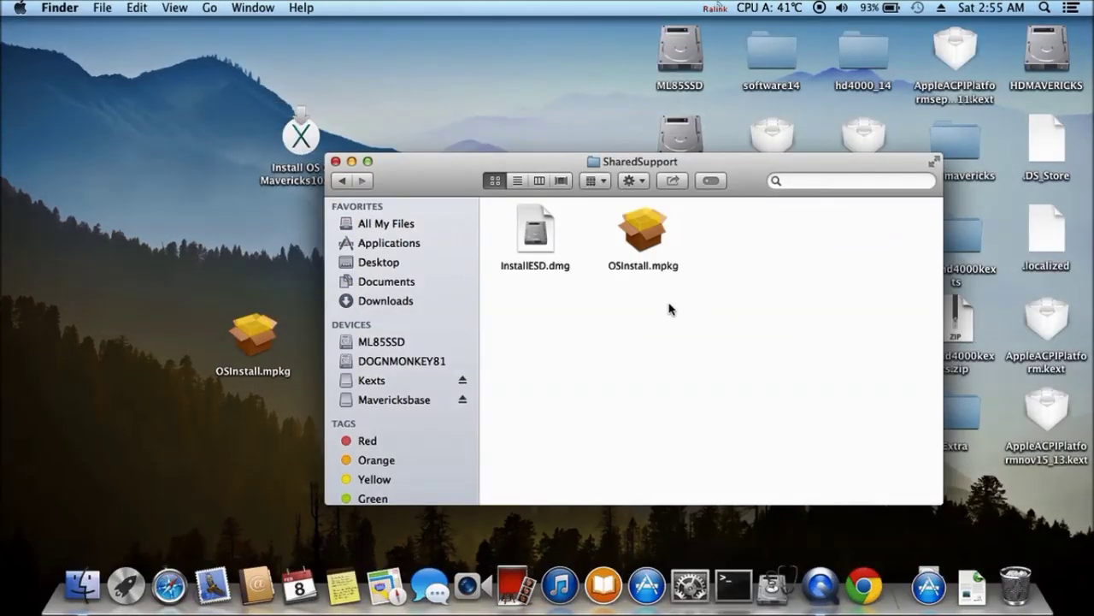
left_click(538, 245)
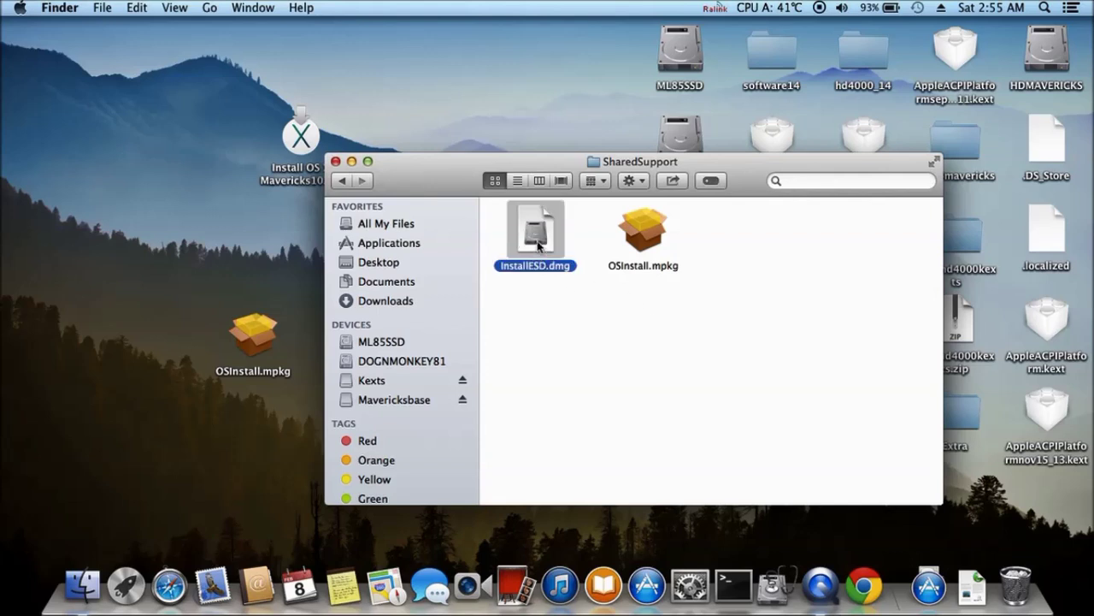
double_click(538, 245)
- Switch to Disk Utility and choose a 3 Partitions layout for the 8.04 GB CENTON DS Sport USB drive
left_click(773, 586)
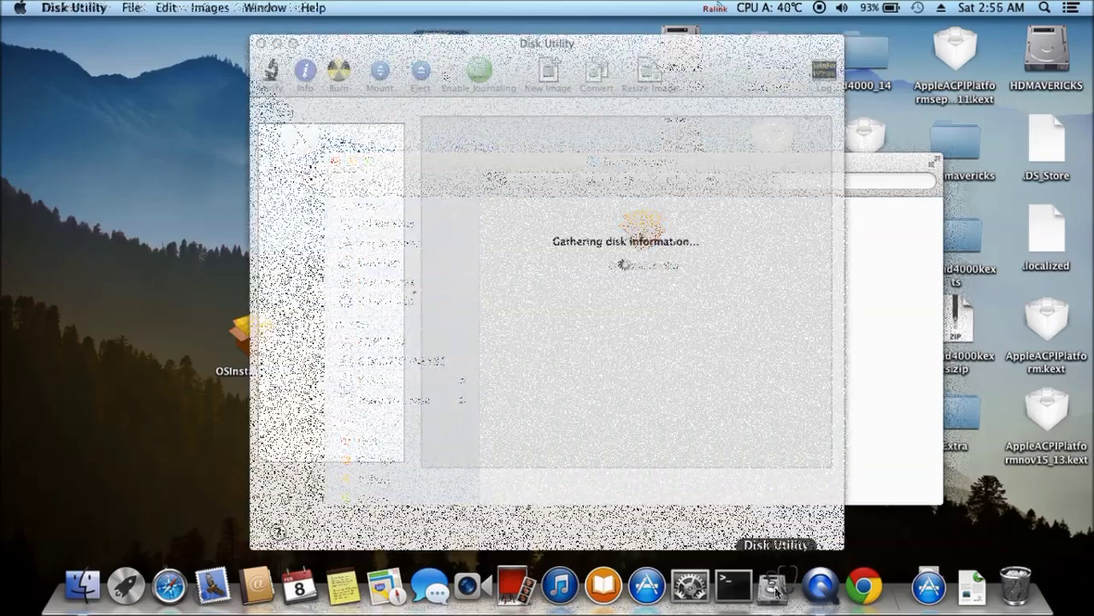
left_click(363, 217)
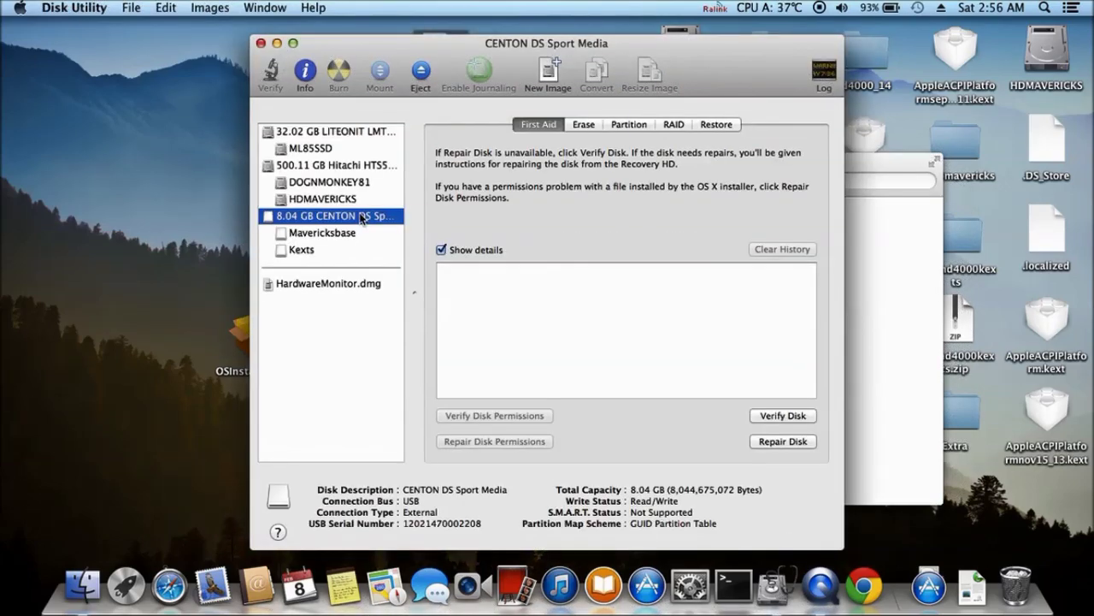
left_click(635, 124)
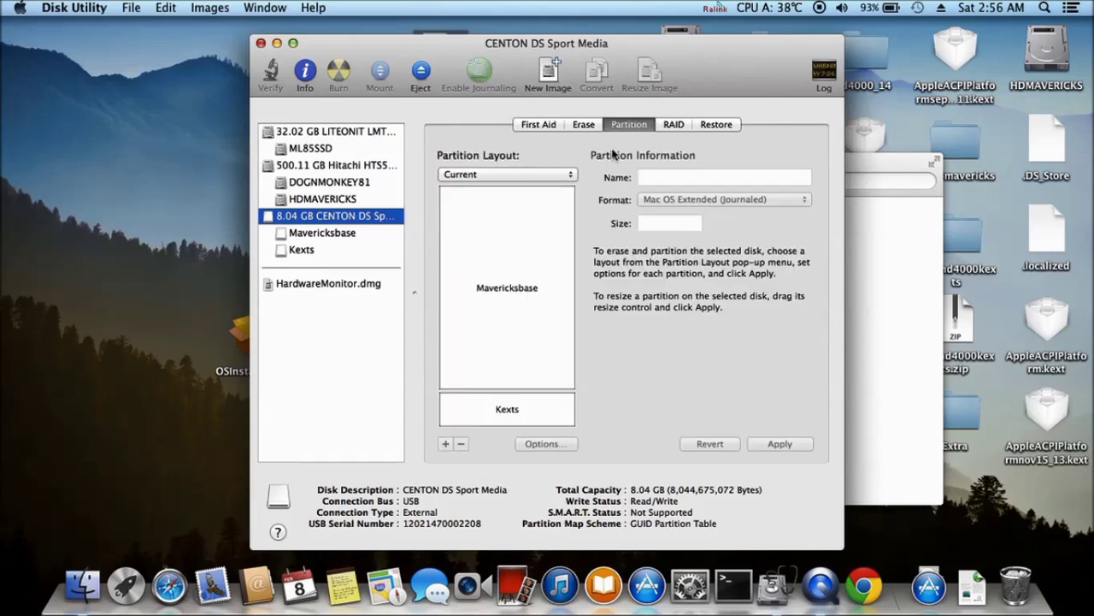
left_click(515, 178)
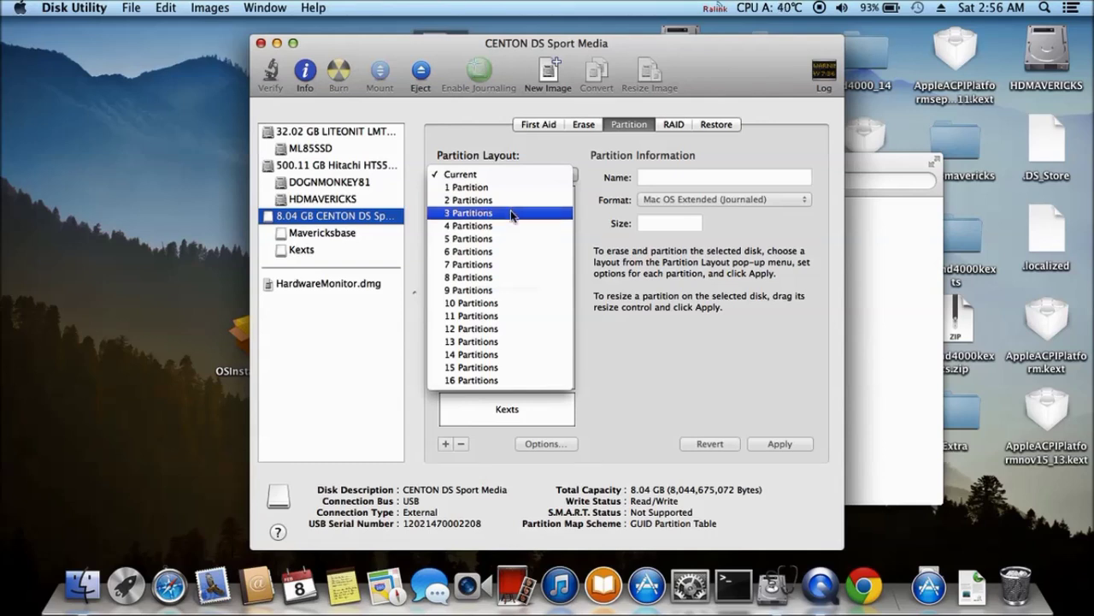
left_click(512, 213)
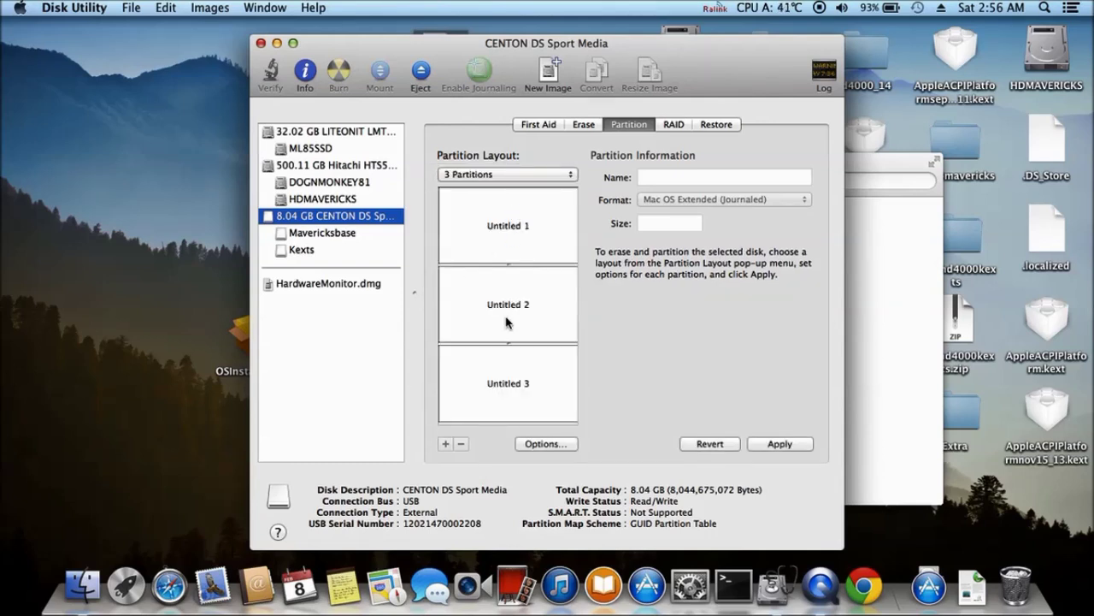
- Set the USB drive's partition scheme to Master Boot Record
left_click(538, 445)
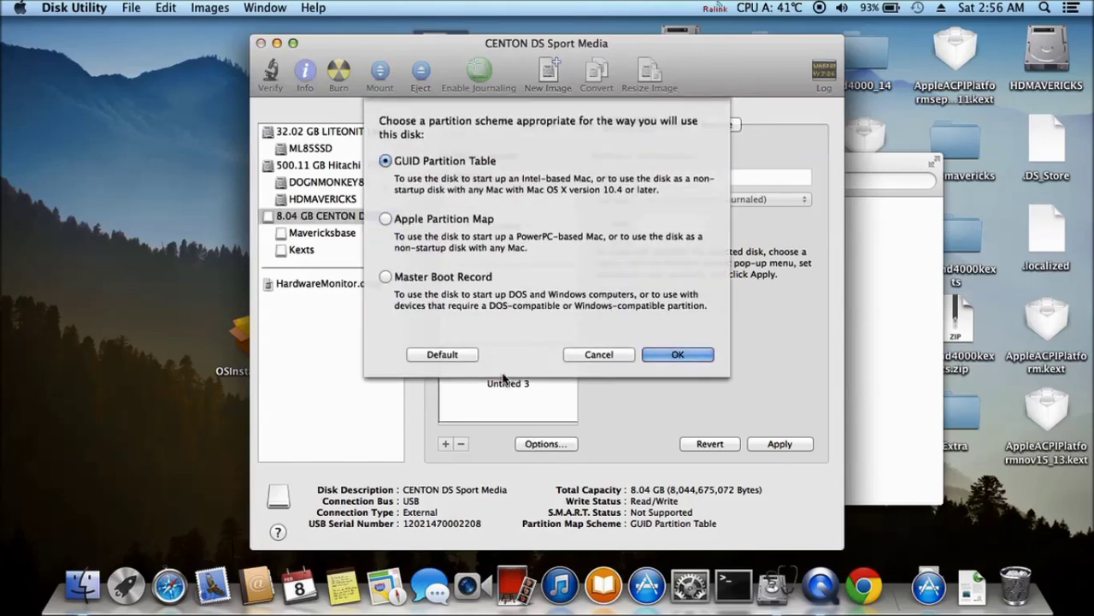
left_click(385, 276)
left_click(674, 354)
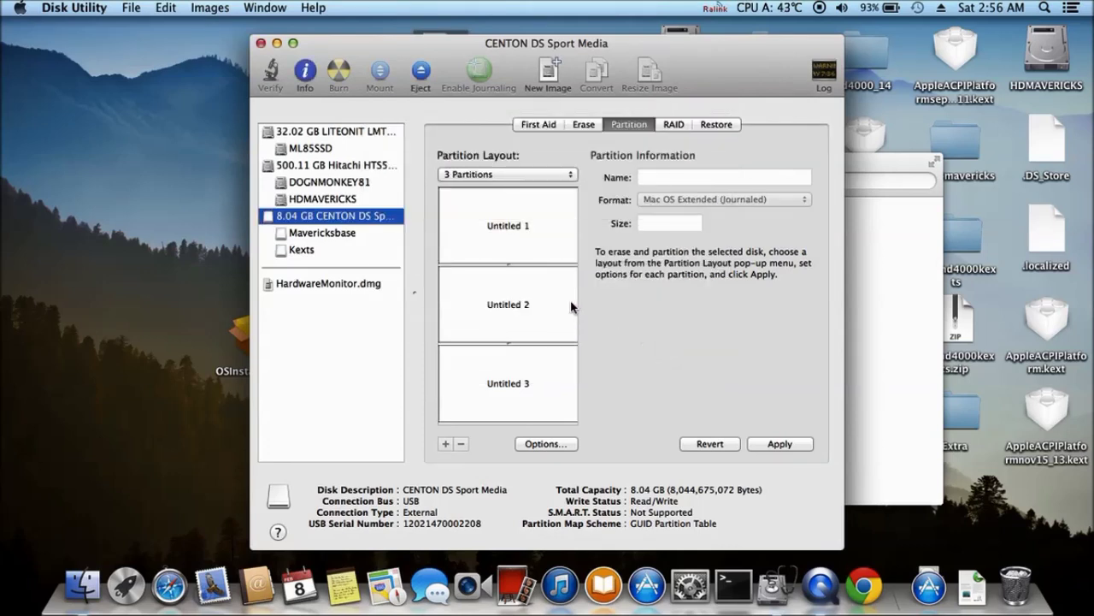
- Shrink the first partition, Untitled 1, and set its size to 200 MB
left_click(516, 255)
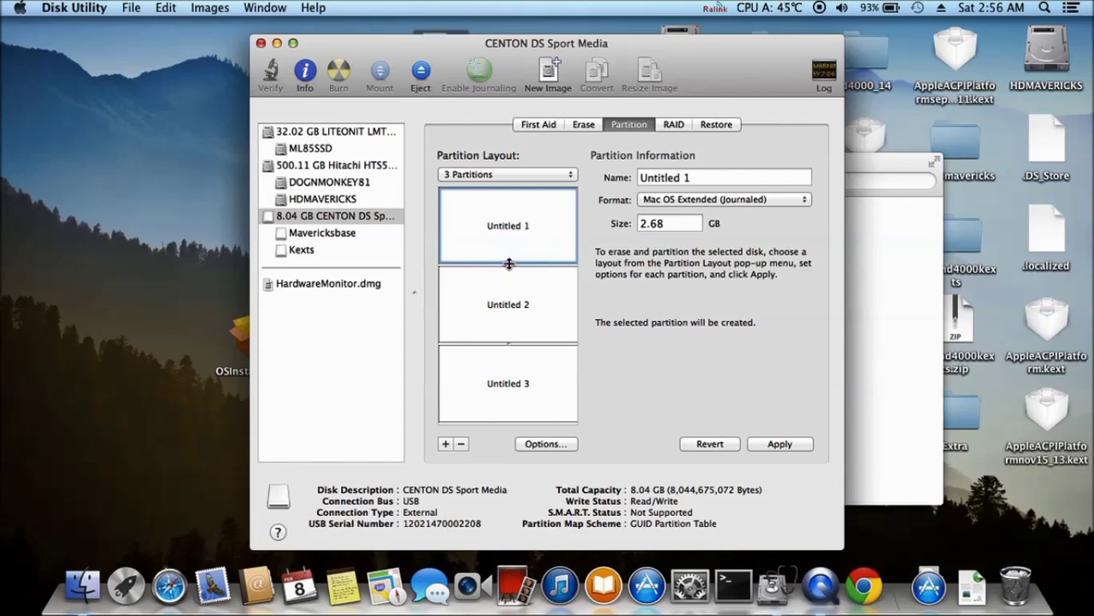
left_click_drag(508, 261, 511, 180)
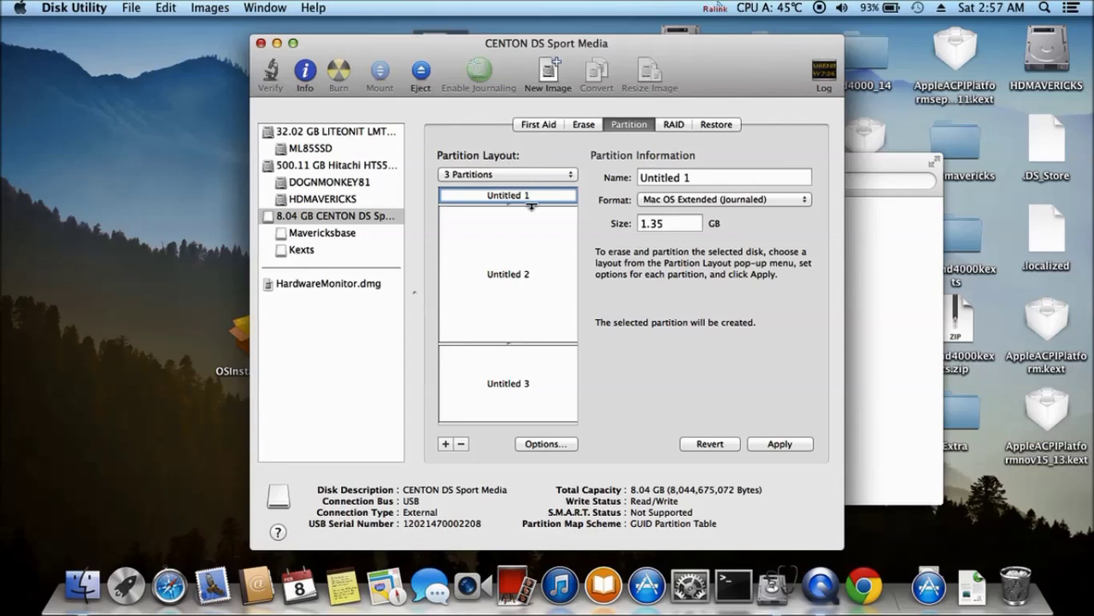
left_click(643, 223)
key("BackSpace")
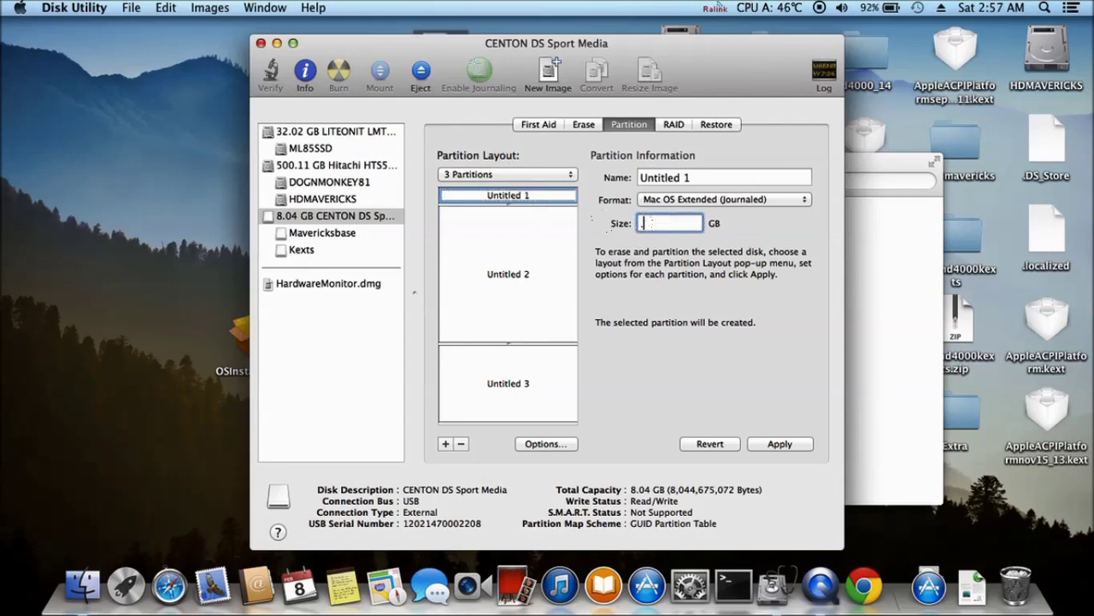
key("Return")
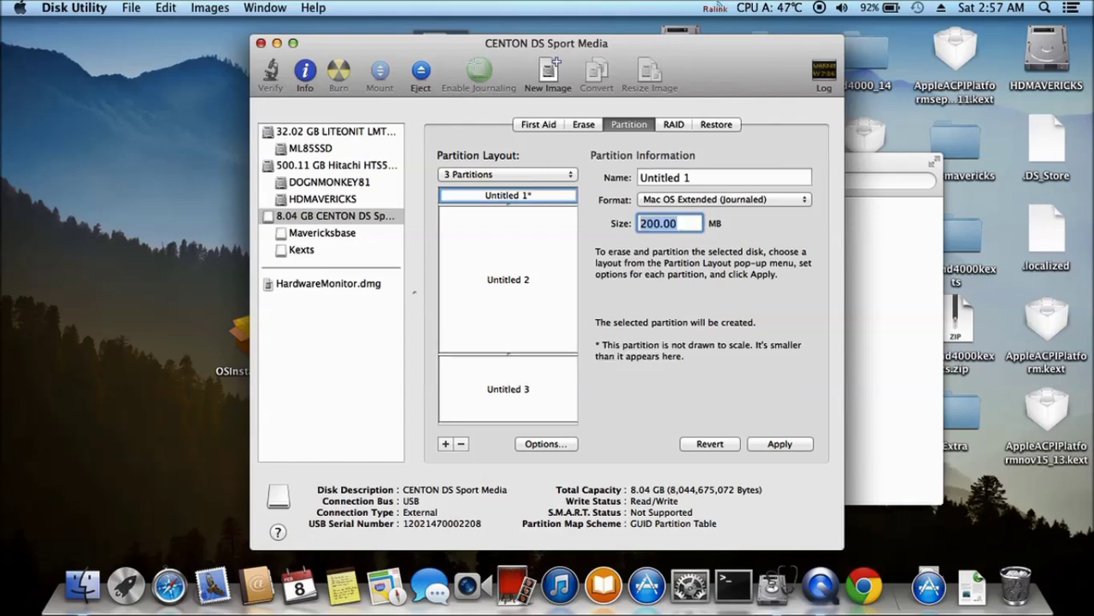
- Shrink the second partition to about 1.13 GB, giving the remaining space to the third, and select the third partition
left_click(517, 273)
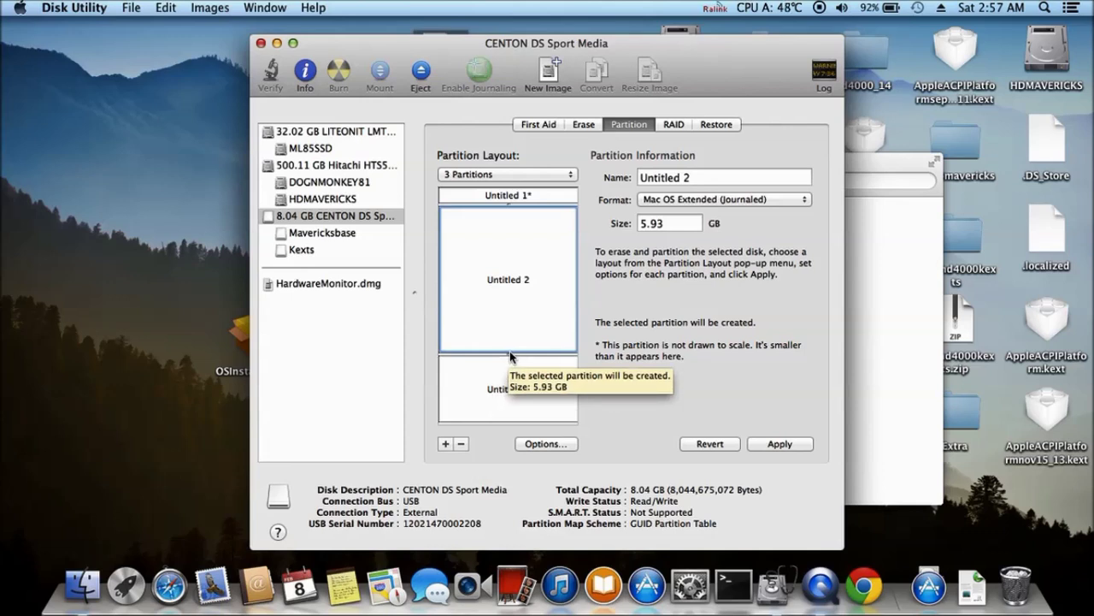
left_click_drag(511, 354, 511, 241)
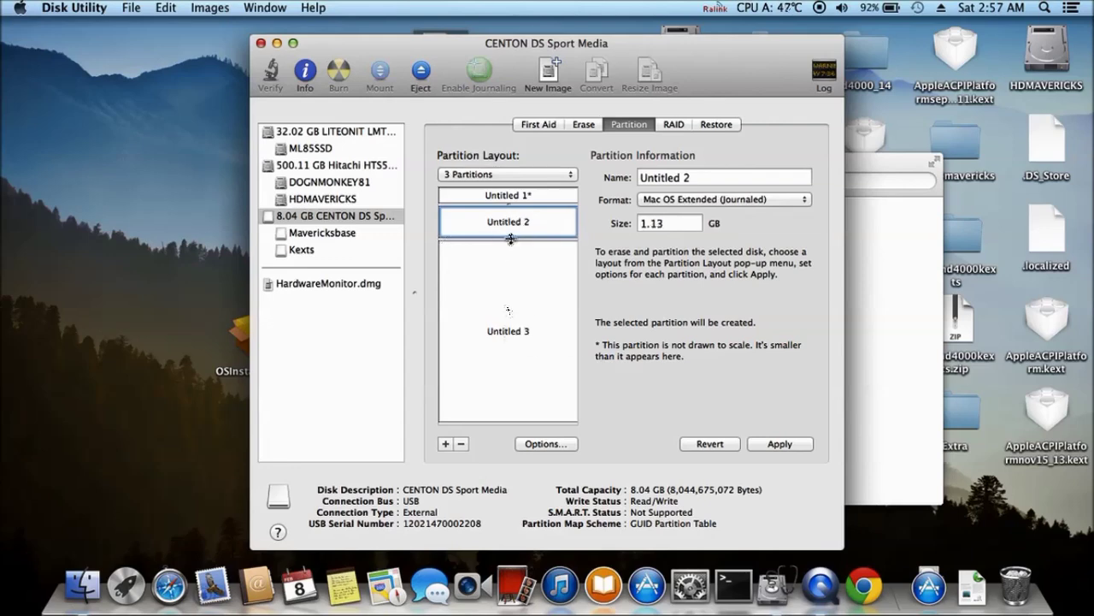
left_click(506, 307)
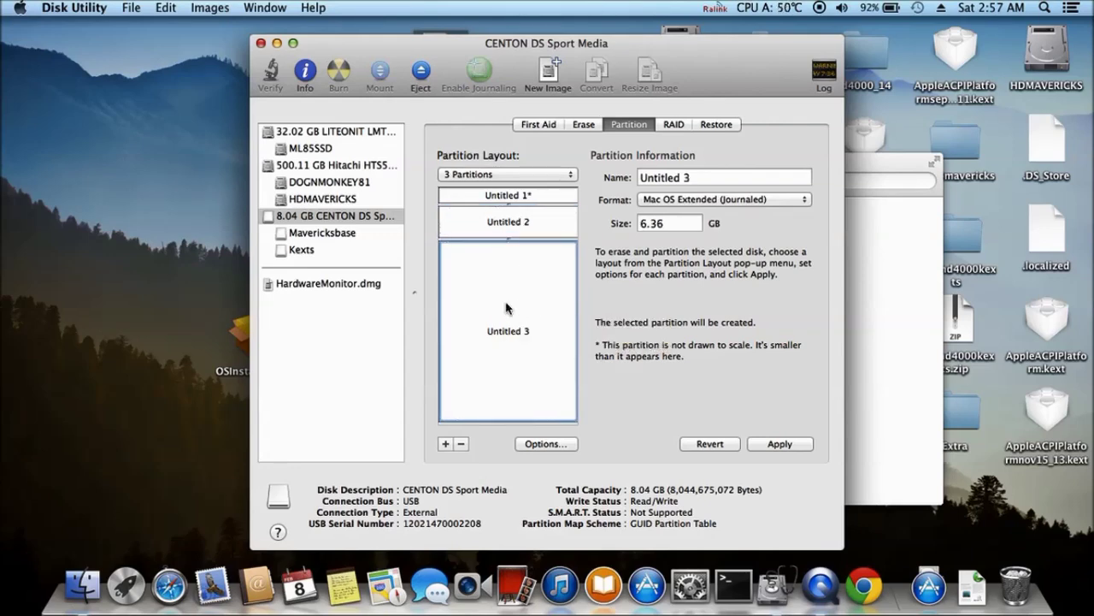
- Set the format of the 200 MB first partition to MS-DOS (FAT)
mouse_move(521, 197)
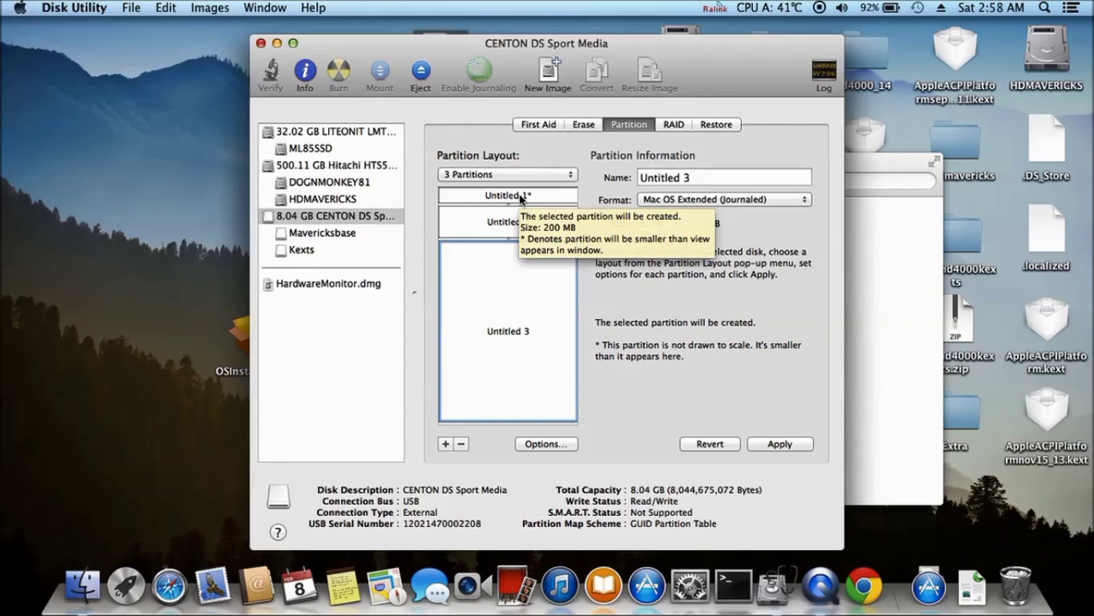
left_click(521, 198)
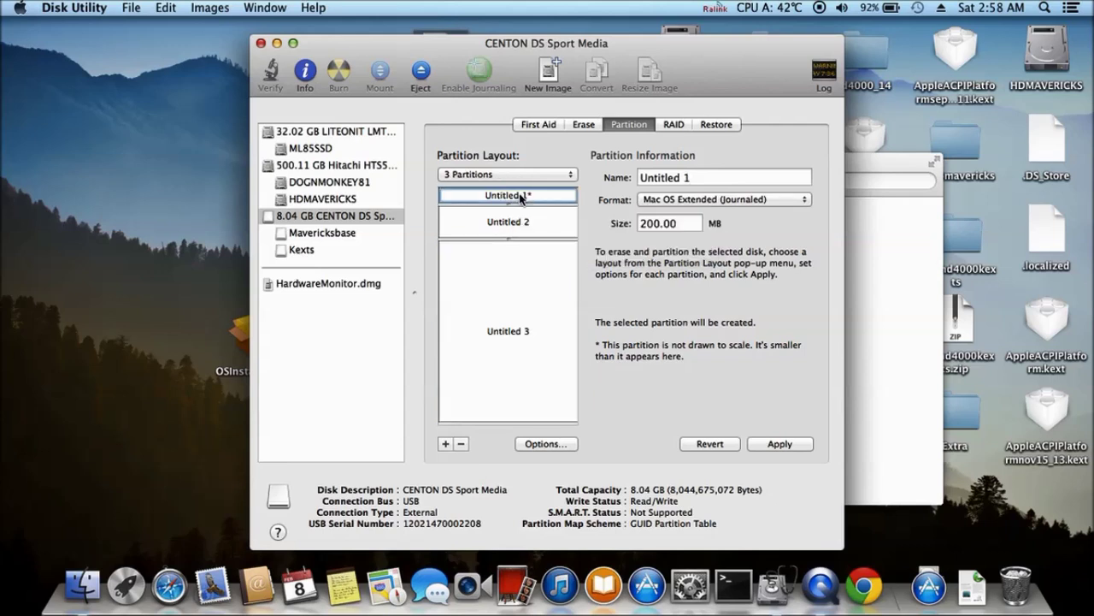
left_click(664, 203)
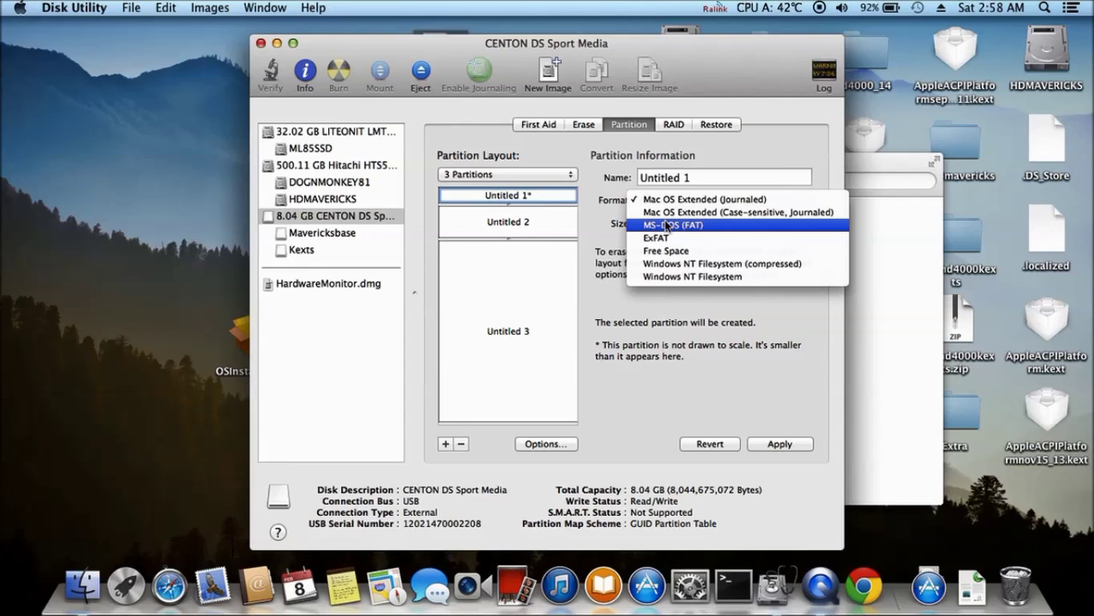
left_click(667, 225)
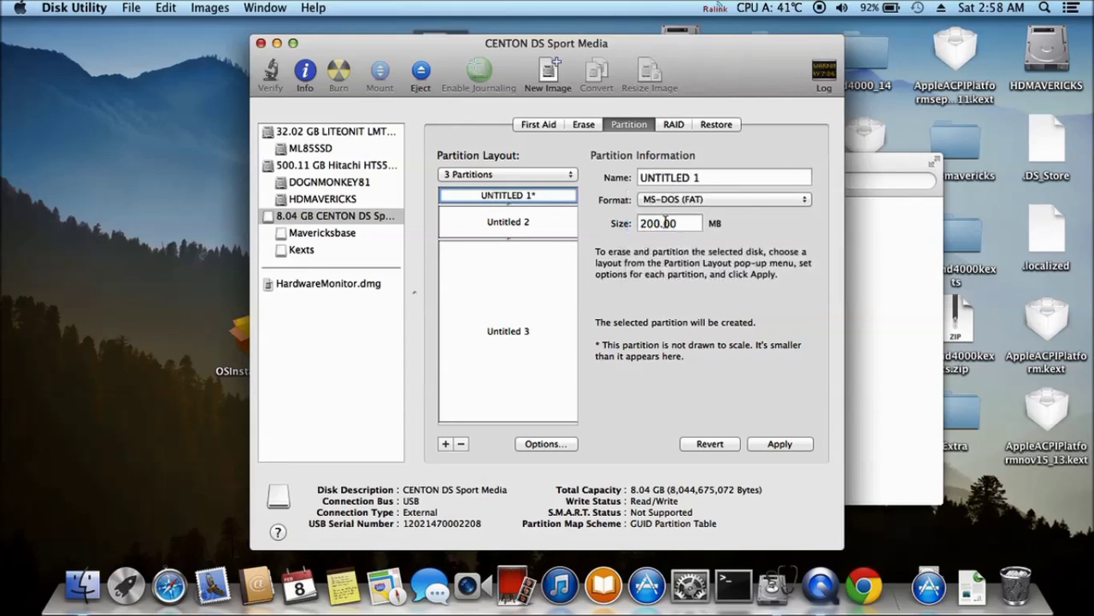
- Rename the MS-DOS (FAT) partition as CHAME2344
left_click_drag(710, 178, 609, 181)
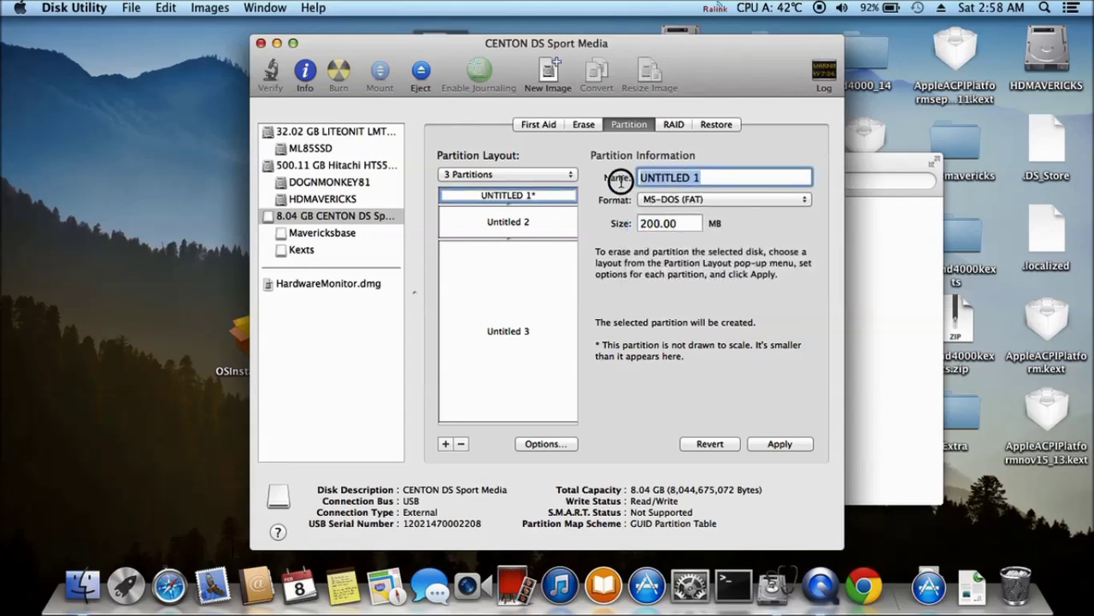
type("CAM")
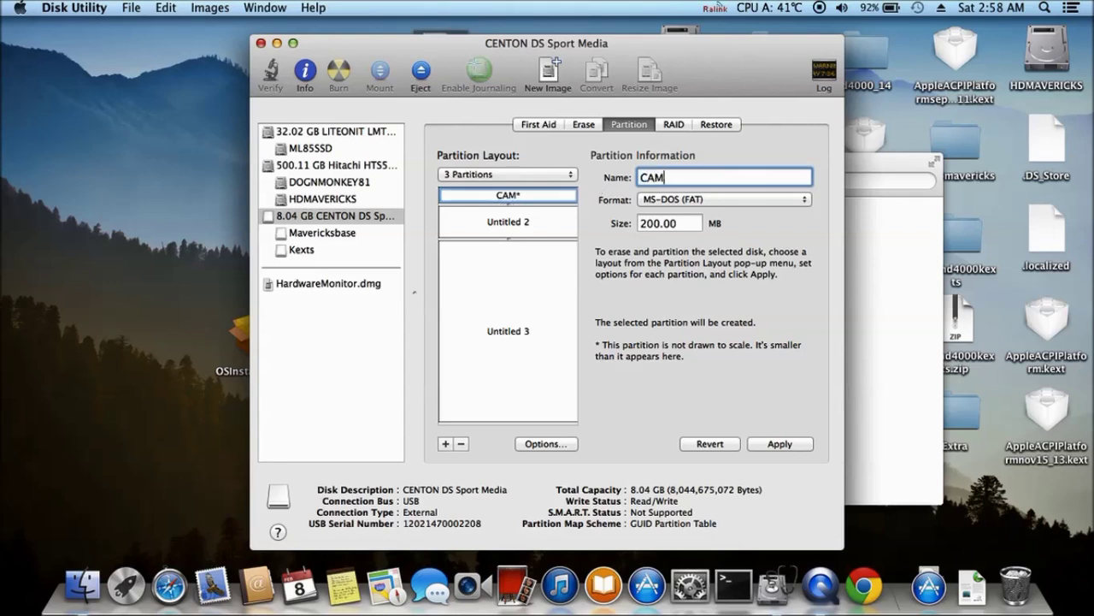
key("BackSpace")
key("BackSpace")
type("HAMEL")
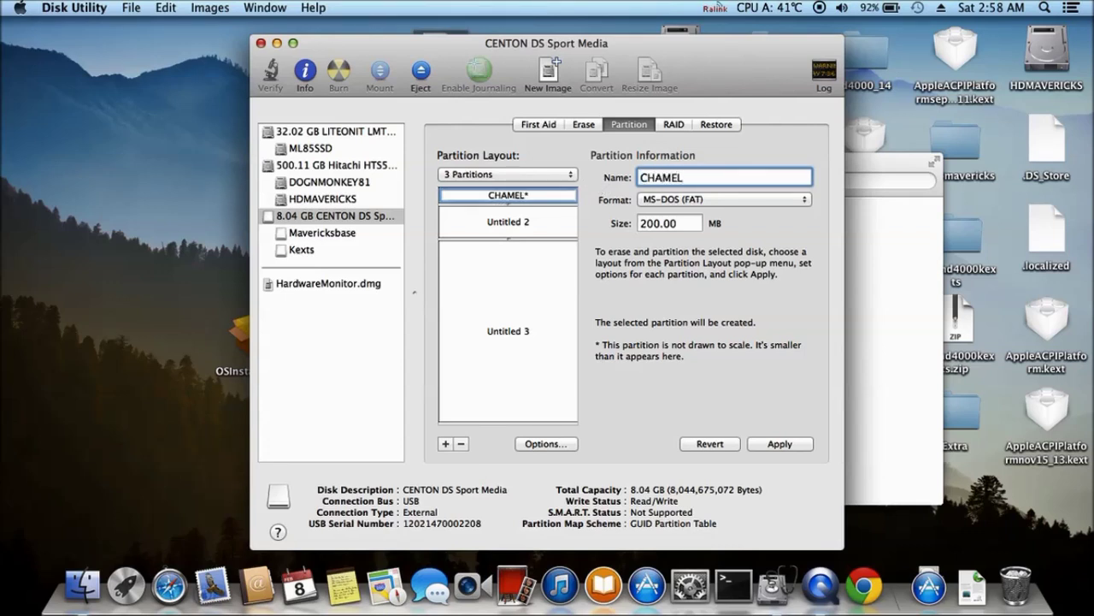
key("BackSpace")
type("2344")
- Apply the three-partition layout to the CENTON DS Sport drive, erasing its existing partitions
left_click(779, 444)
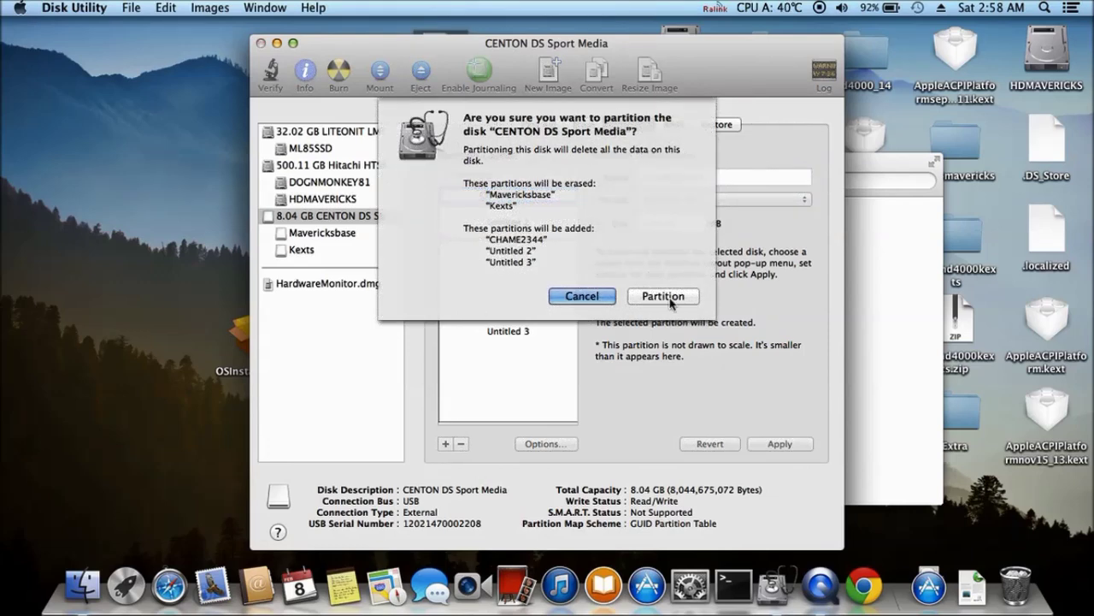
left_click(664, 297)
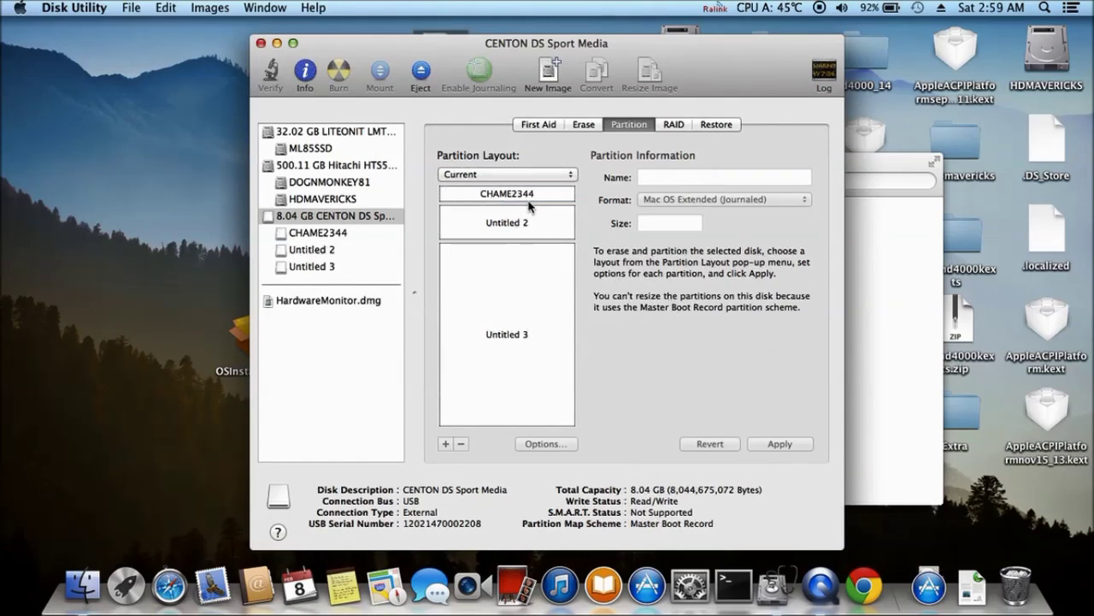
mouse_move(531, 204)
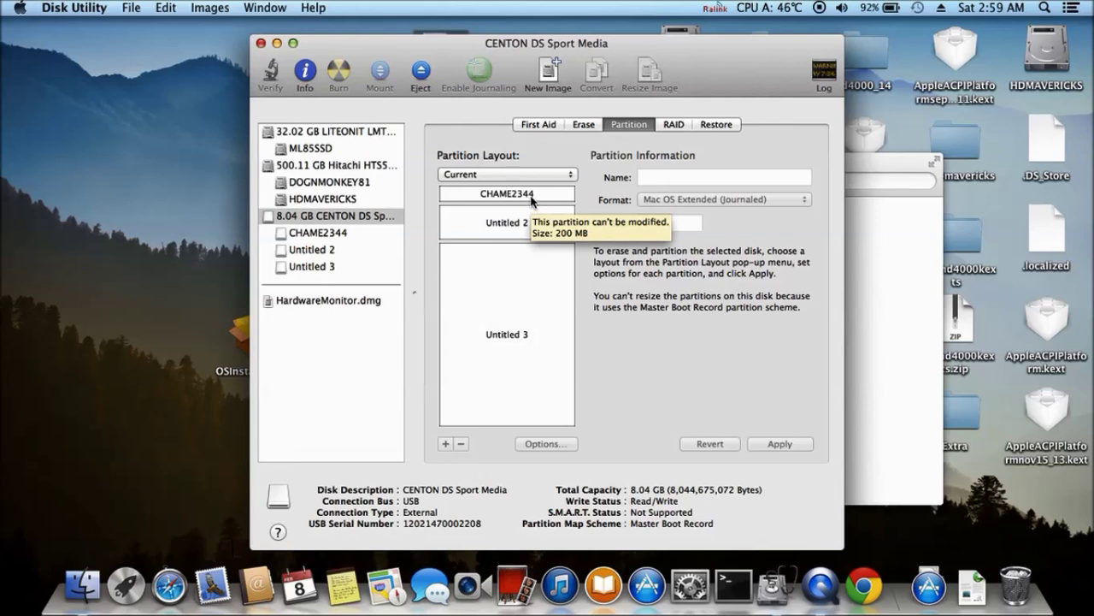
- Erase the Untitled 2 partition as Mac OS Extended (Journaled) with the name kexts, and select the Untitled 3 partition
left_click(350, 236)
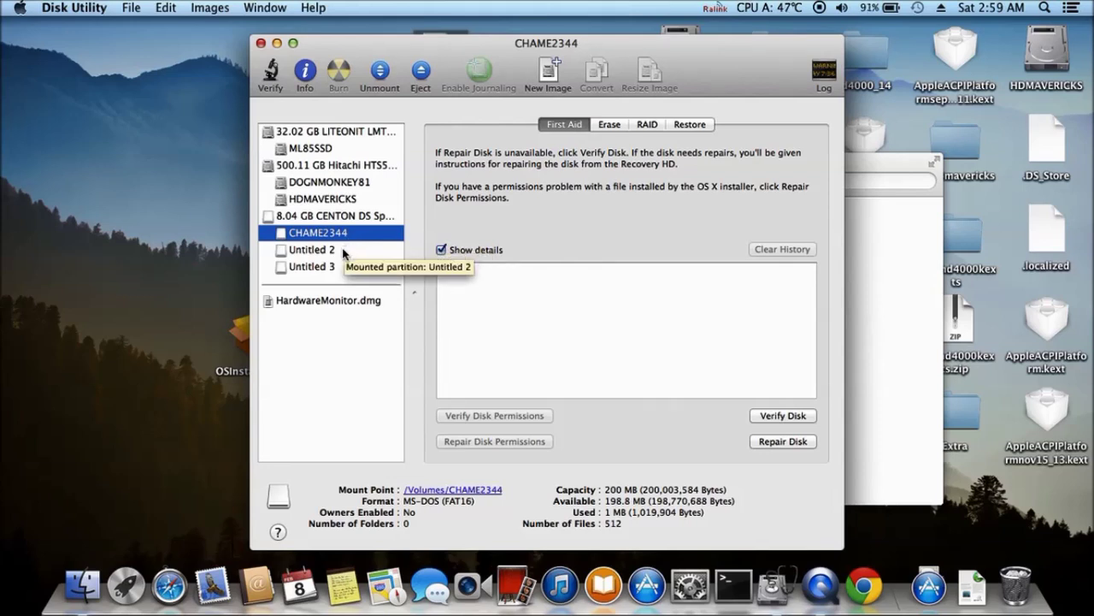
left_click(344, 250)
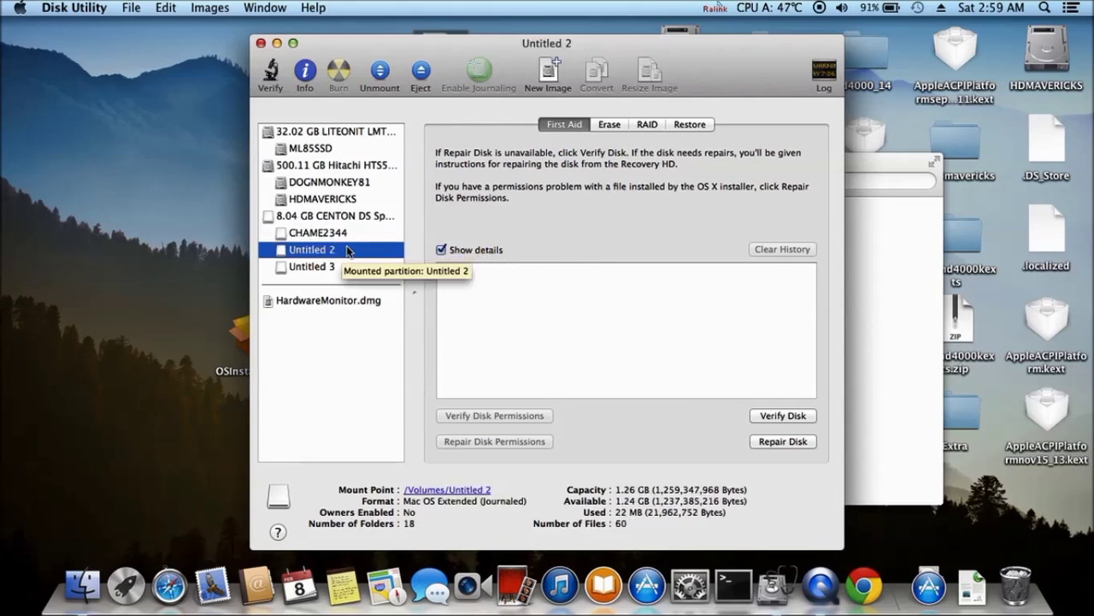
left_click(609, 125)
left_click(634, 304)
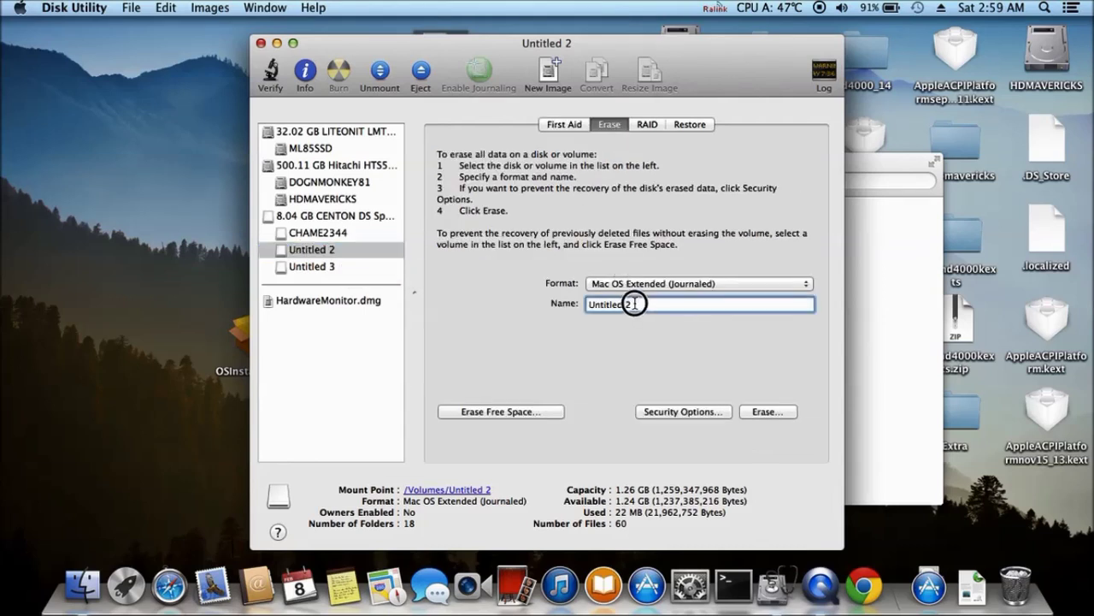
left_click_drag(634, 304, 523, 318)
type("kexts")
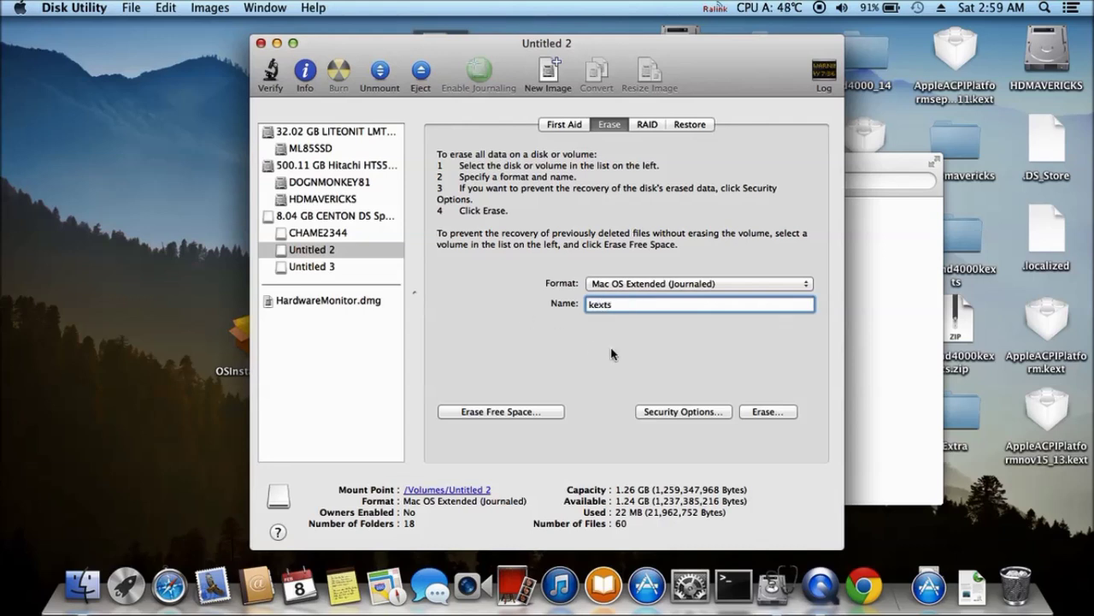
left_click(760, 413)
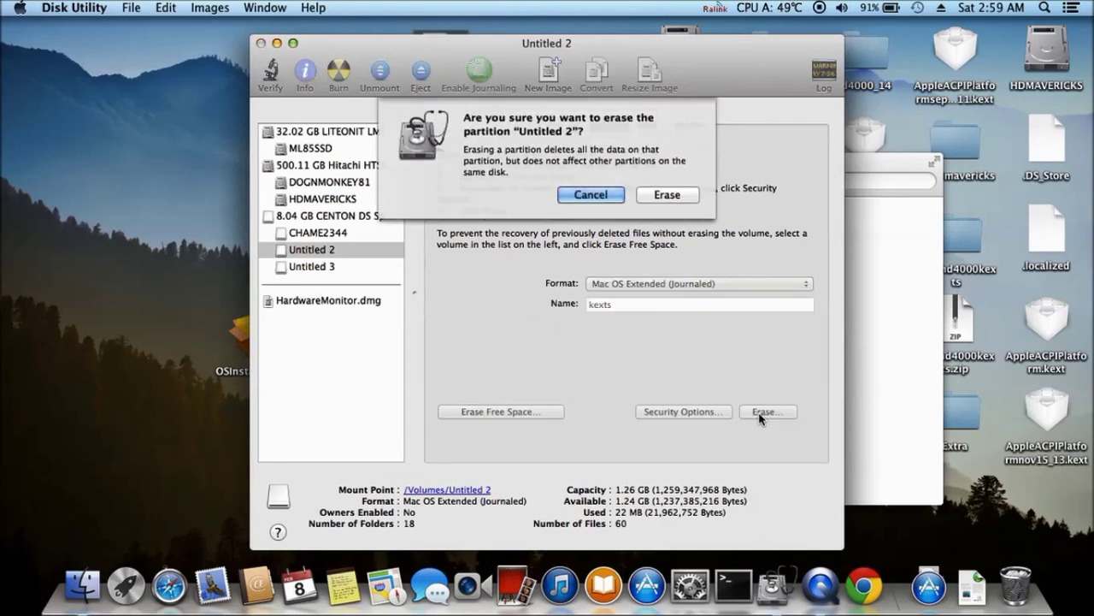
left_click(682, 200)
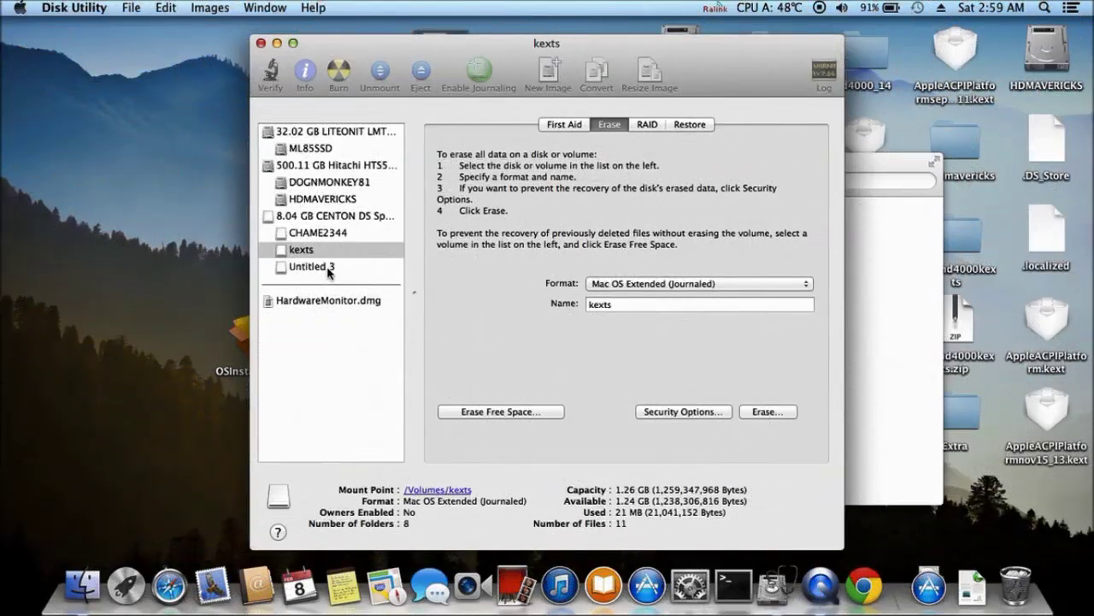
left_click(312, 266)
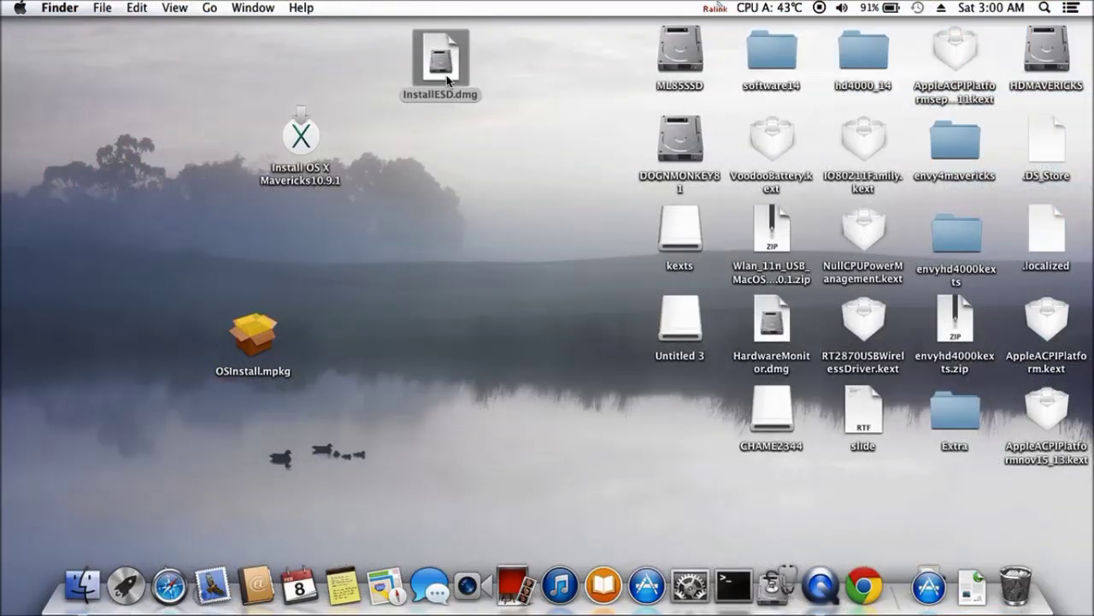
- Mount InstallESD.dmg from the desktop, and mount the BaseSystem.dmg inside it with DiskImageMounter
double_click(448, 80)
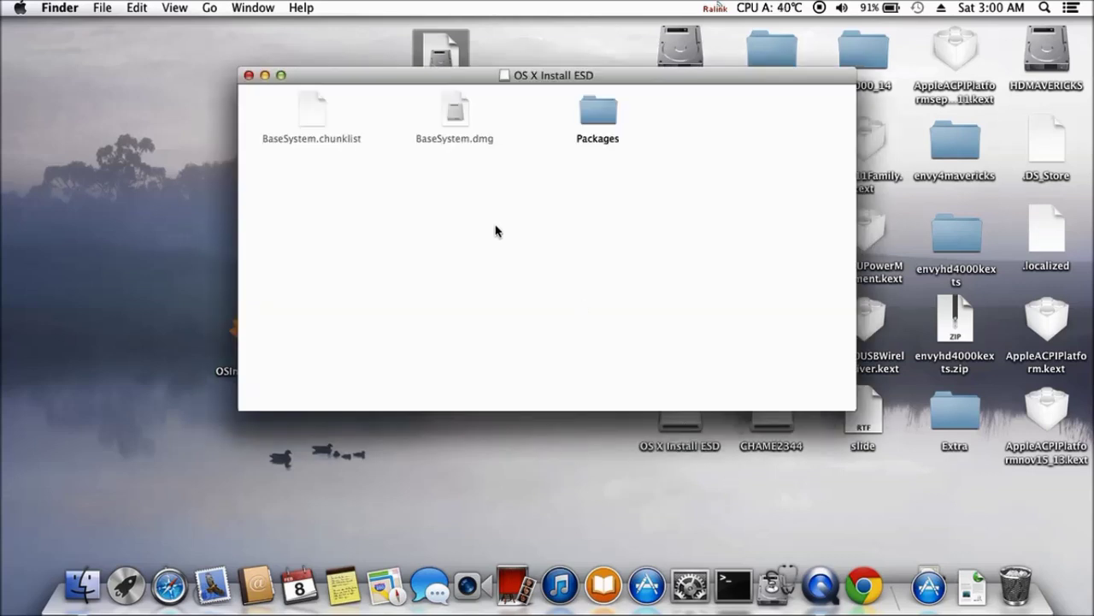
right_click(453, 116)
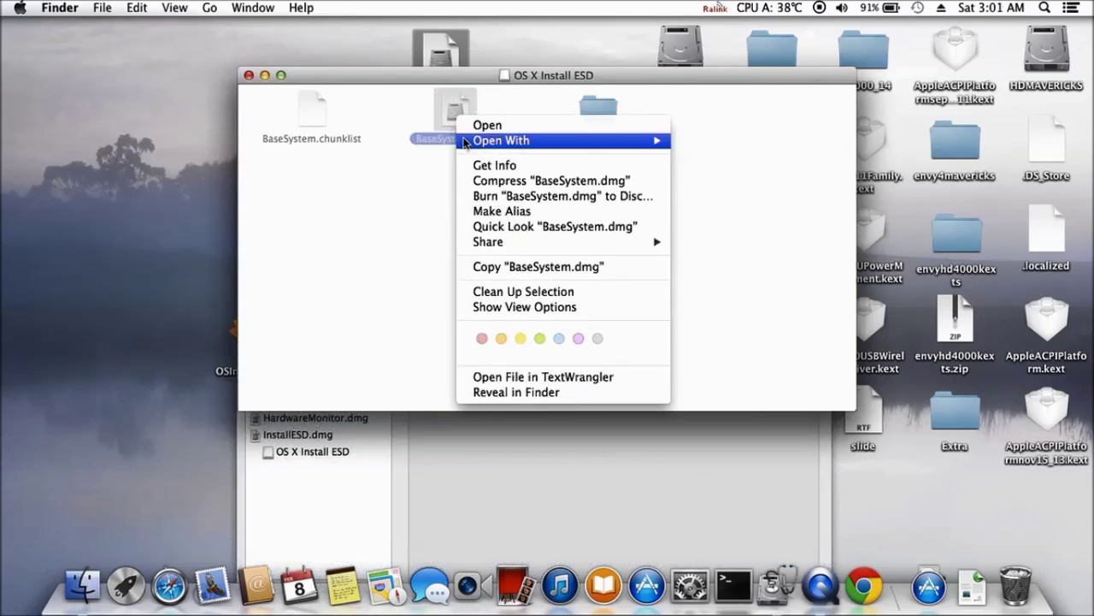
mouse_move(475, 144)
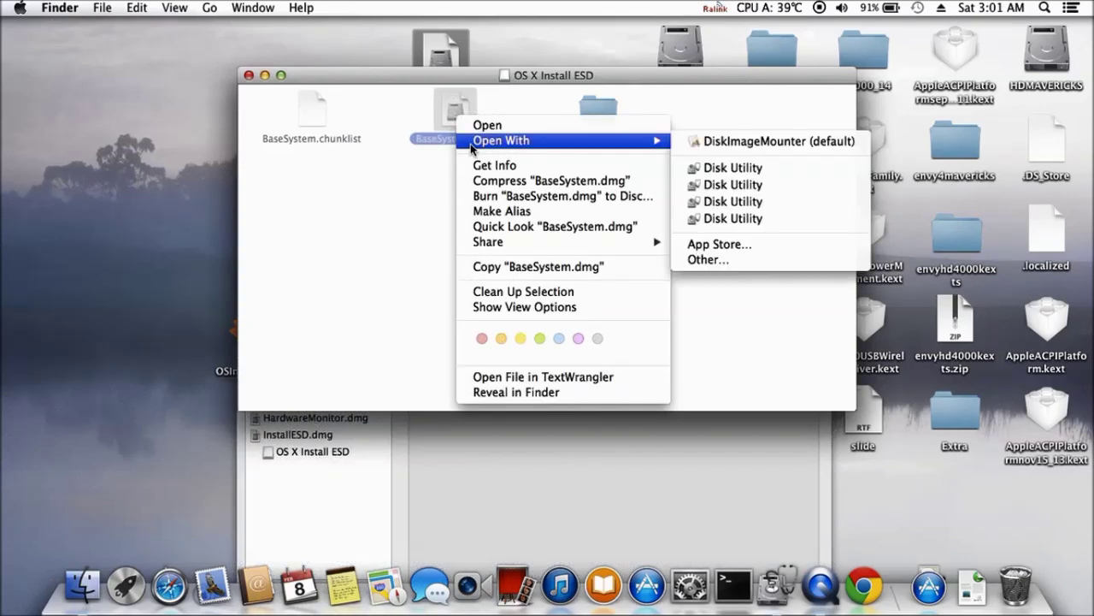
left_click(694, 144)
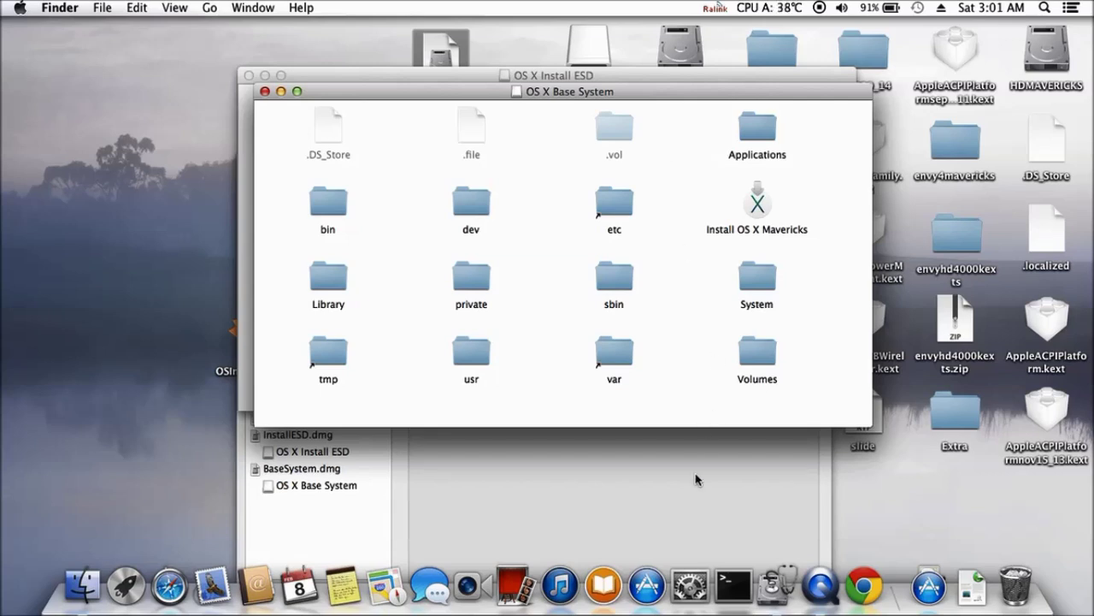
- In Disk Utility, set up a restore with OS X Base System as the source and Untitled 3 as the destination
left_click(662, 495)
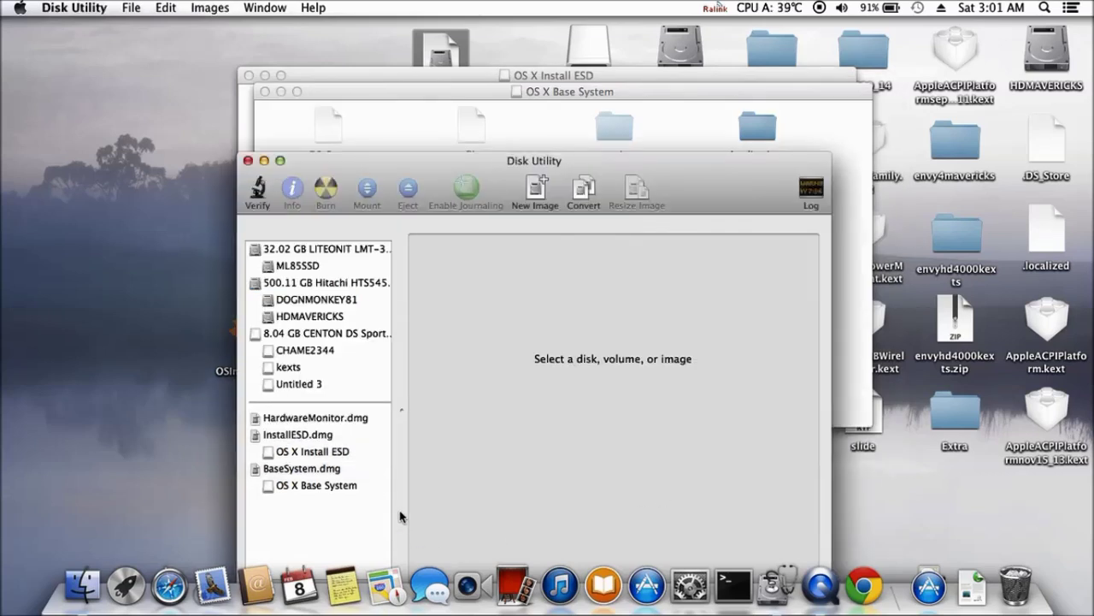
left_click(329, 487)
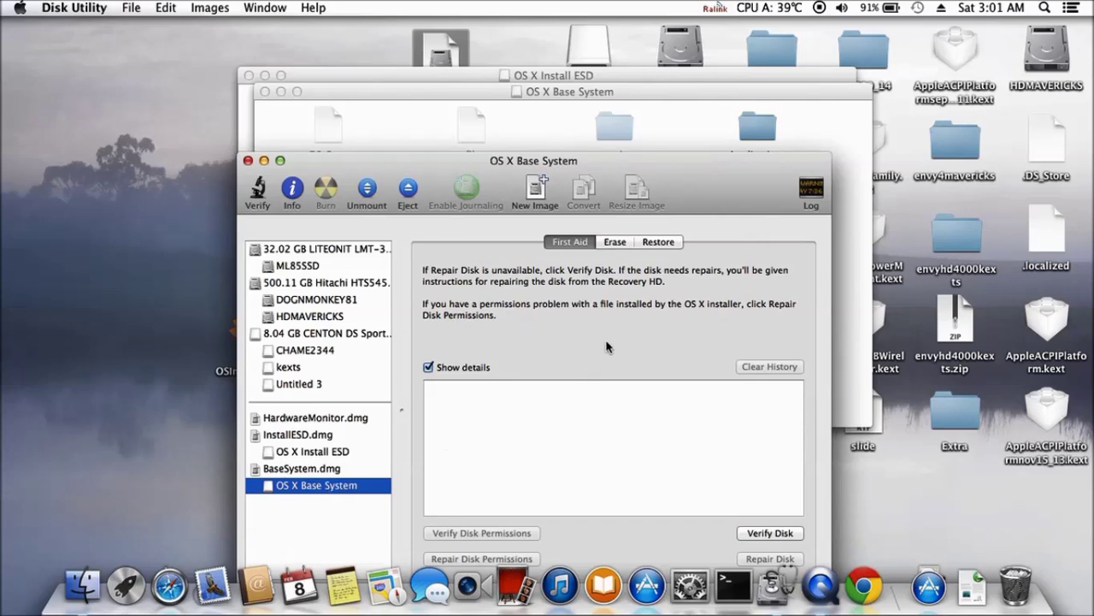
left_click(659, 243)
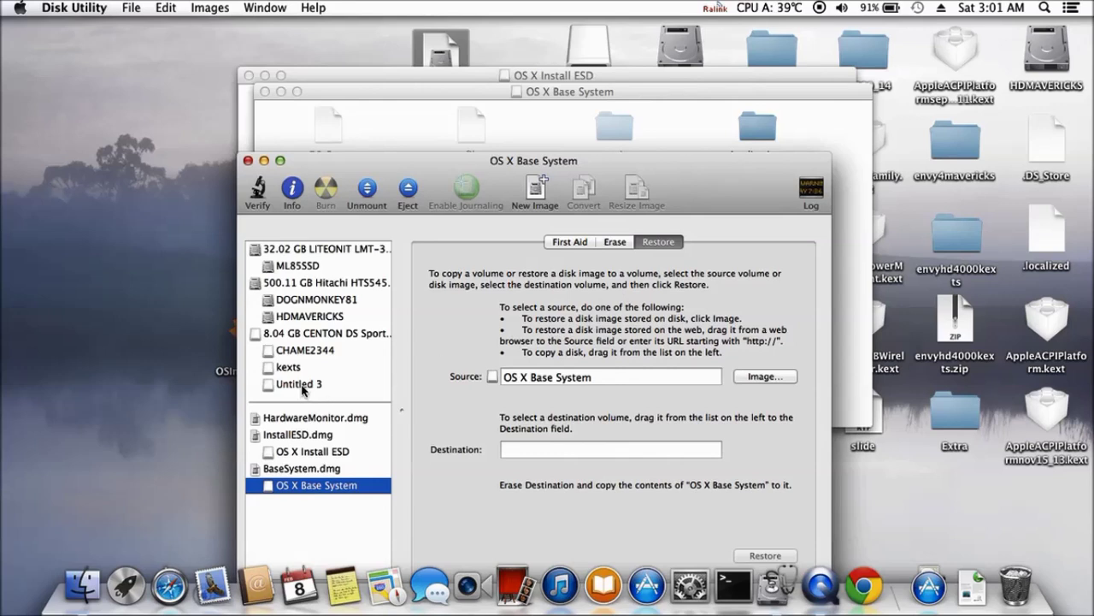
left_click_drag(301, 389, 539, 450)
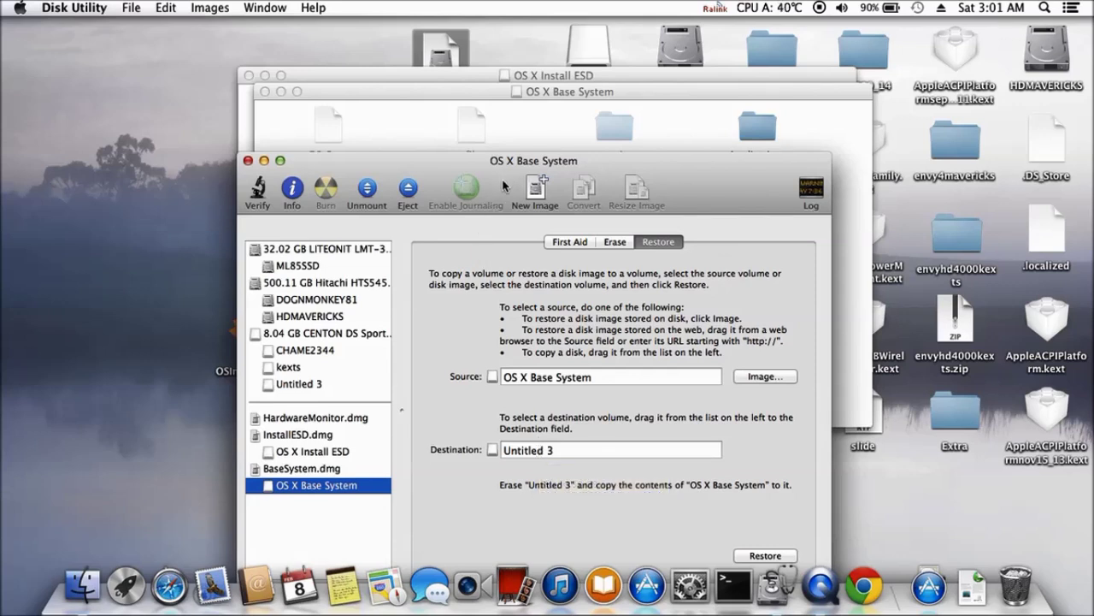
- Start the restore, agree to erase Untitled 3, and authorize the change with the account password
left_click(763, 556)
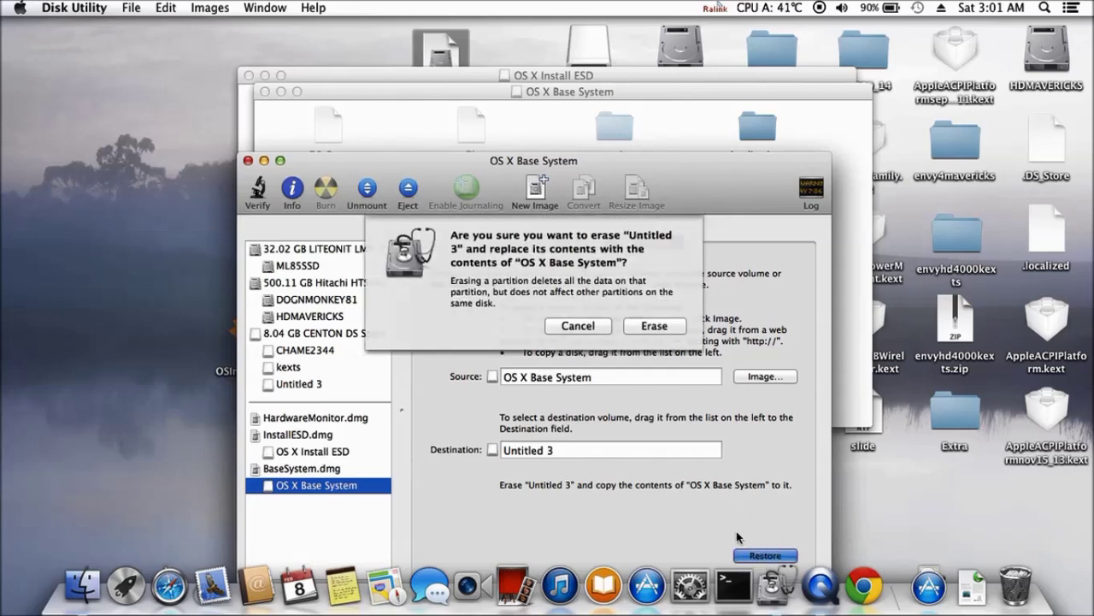
left_click(654, 326)
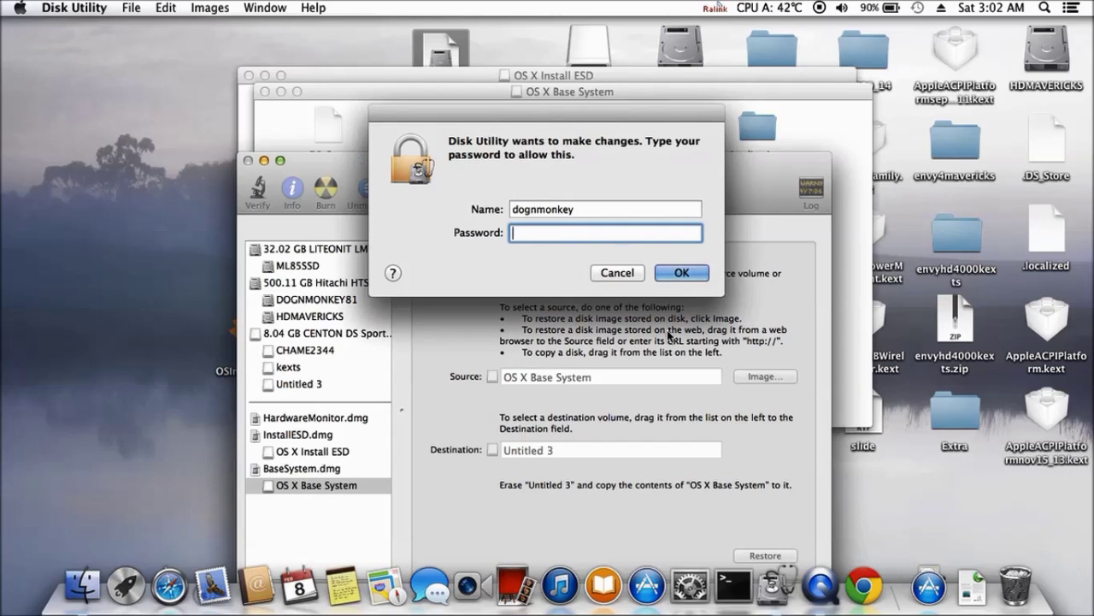
type("******")
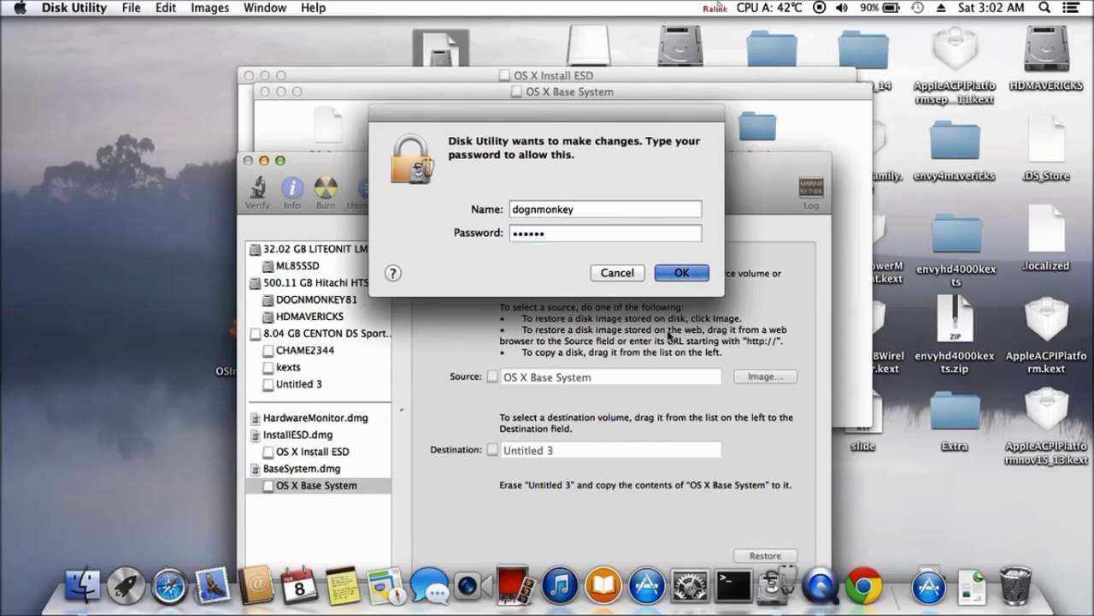
key("Return")
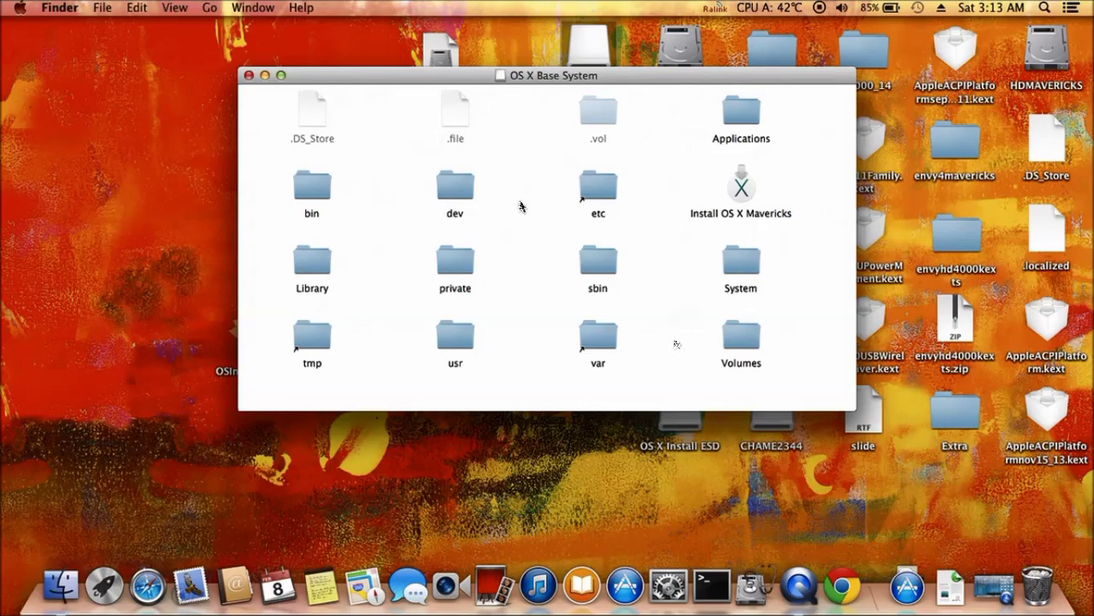
- In System/Installation on the restored OS X Base System volume, replace the Packages alias with the Packages folder from OS X Install ESD
double_click(740, 263)
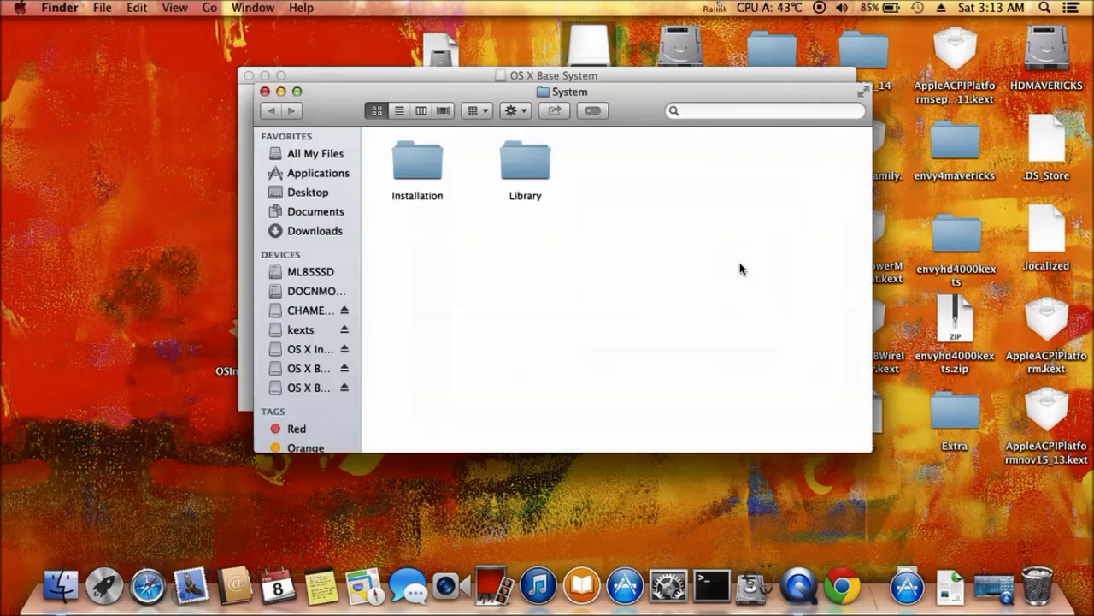
left_click(427, 173)
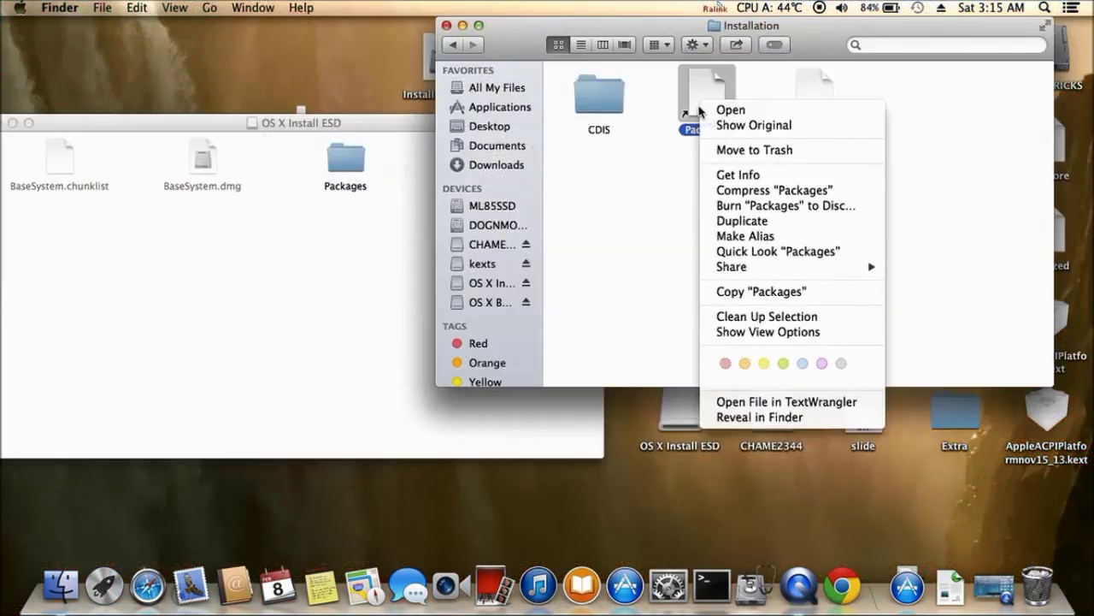
left_click(724, 147)
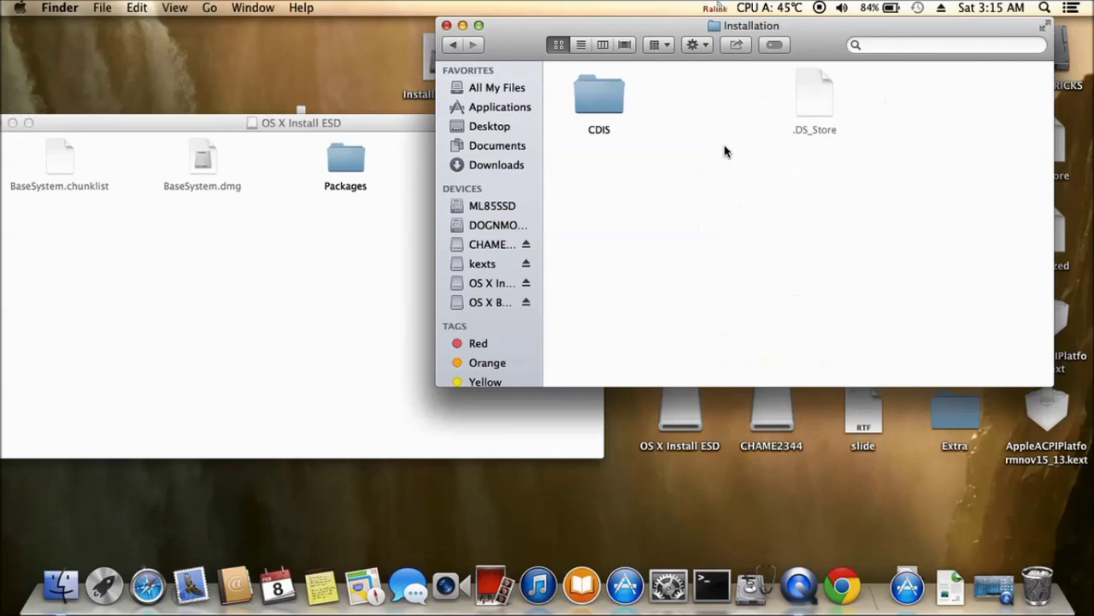
left_click(340, 166)
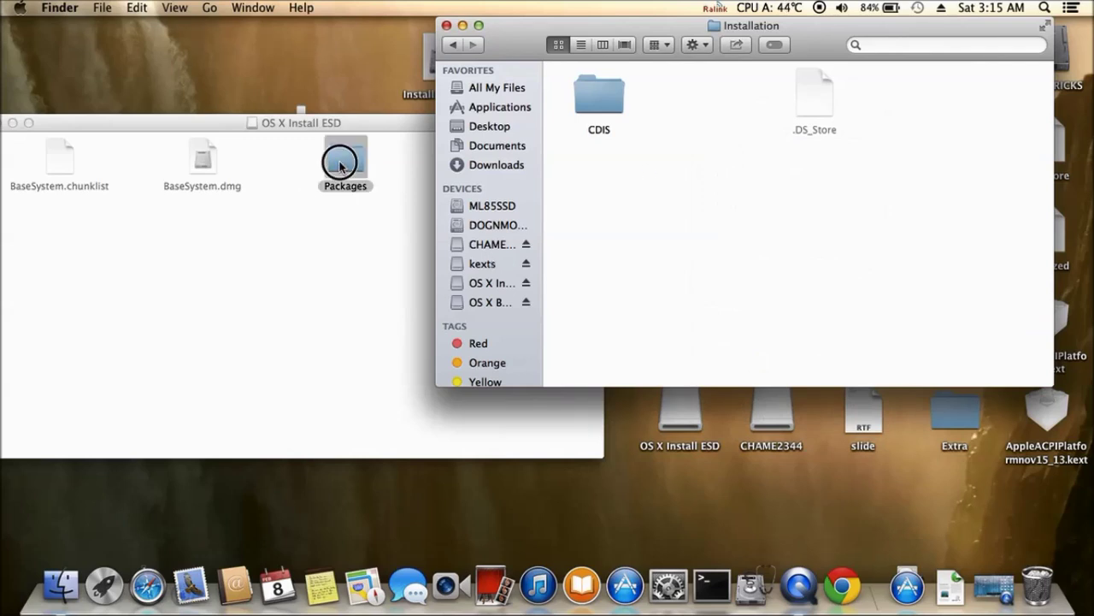
left_click_drag(340, 166, 681, 115)
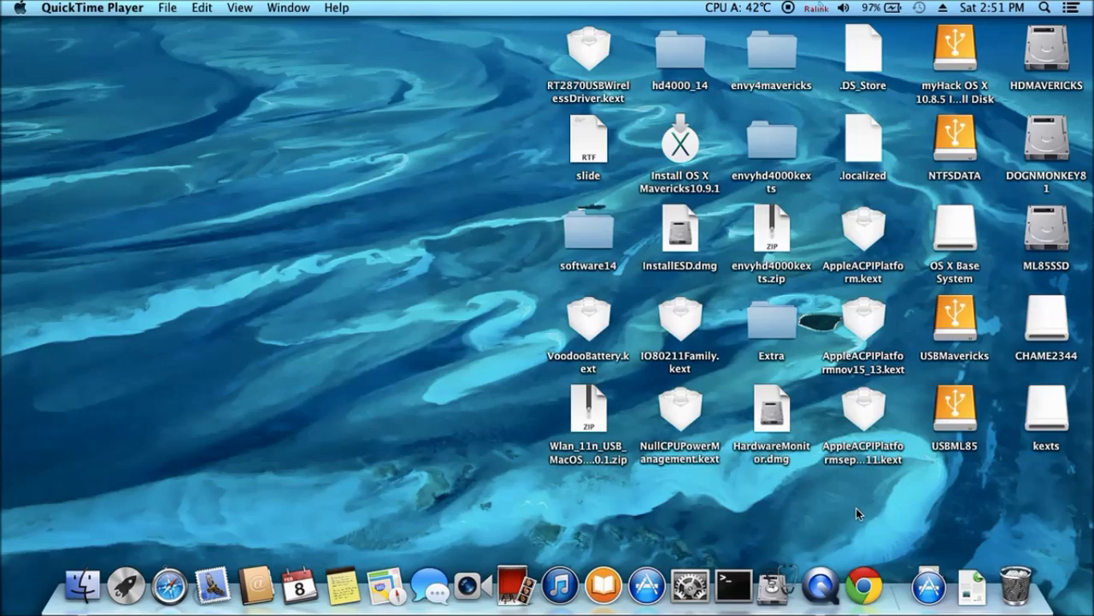
- Open the OS X Base System volume and, beside it, the System/Installation/Packages folder inside software14's mbrMavericks folder
double_click(955, 229)
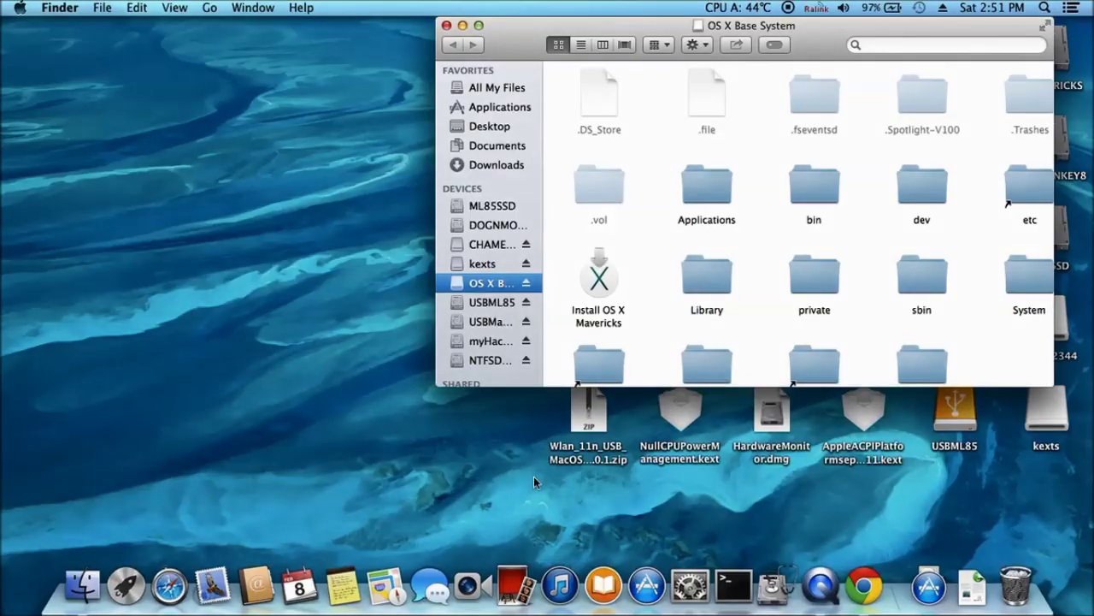
left_click_drag(514, 53, 225, 57)
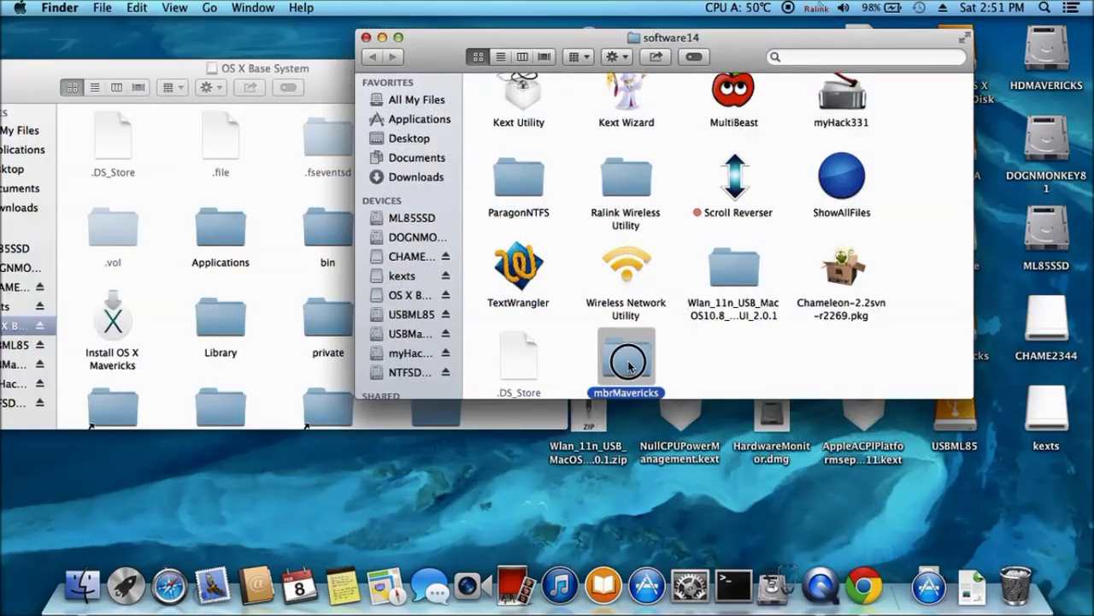
double_click(629, 364)
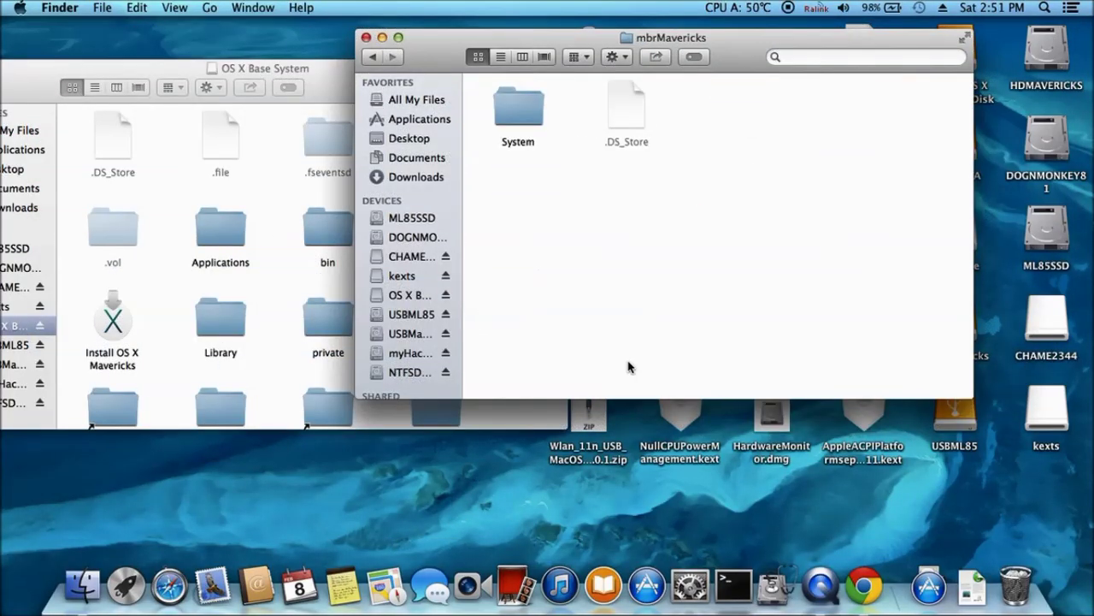
left_click(325, 103)
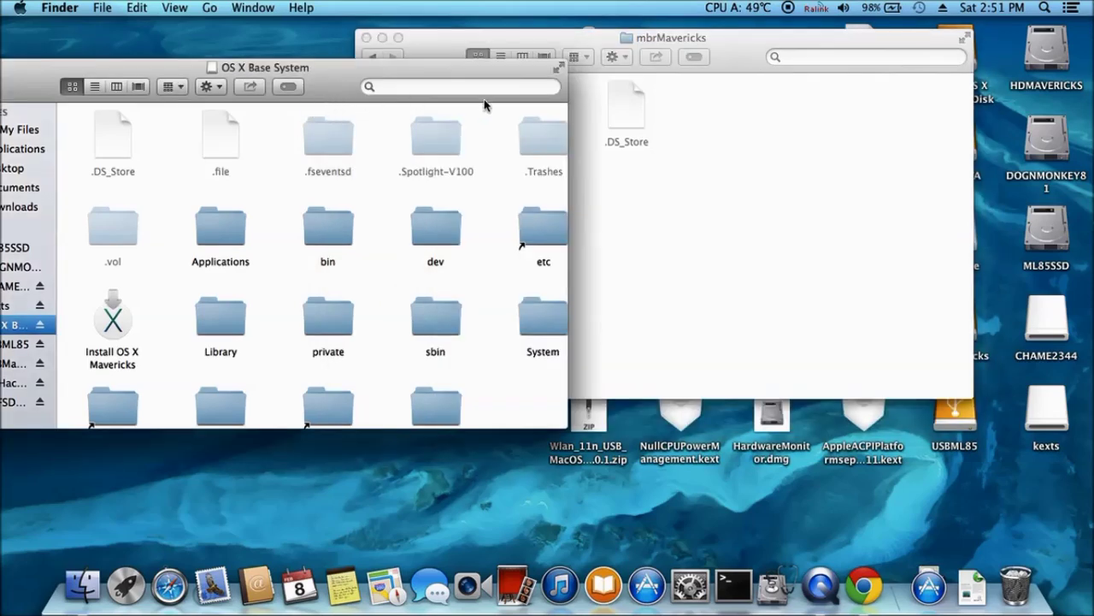
left_click_drag(768, 44, 844, 45)
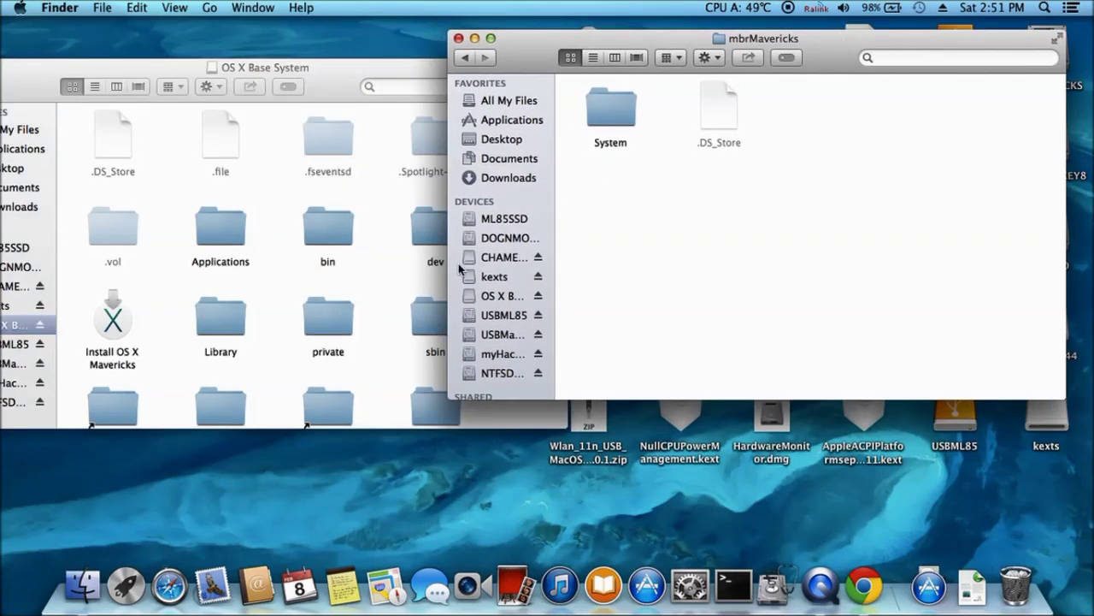
double_click(607, 116)
double_click(610, 109)
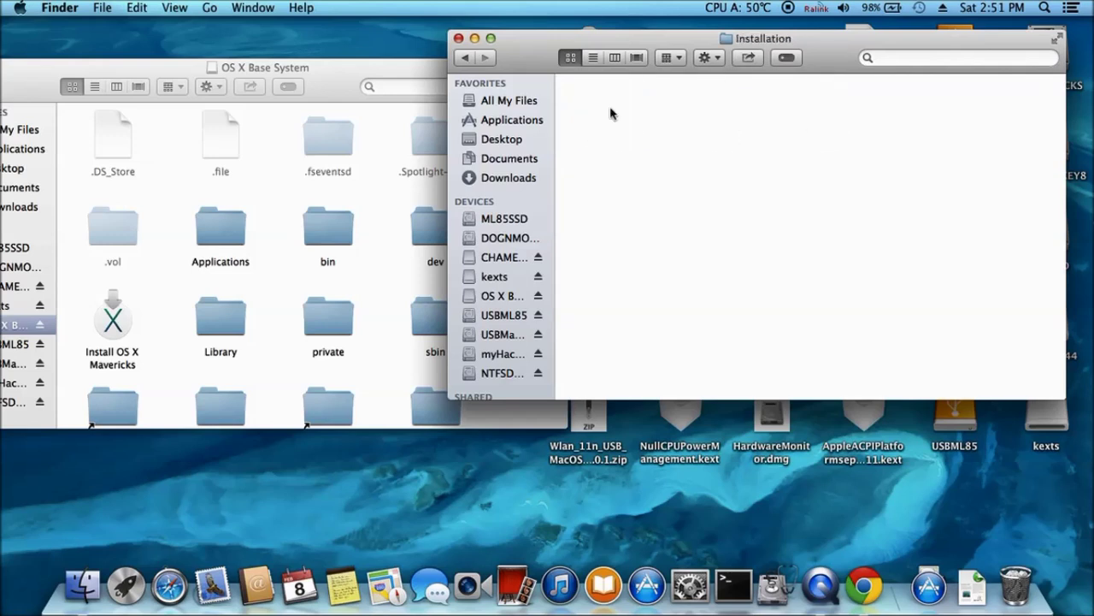
double_click(611, 106)
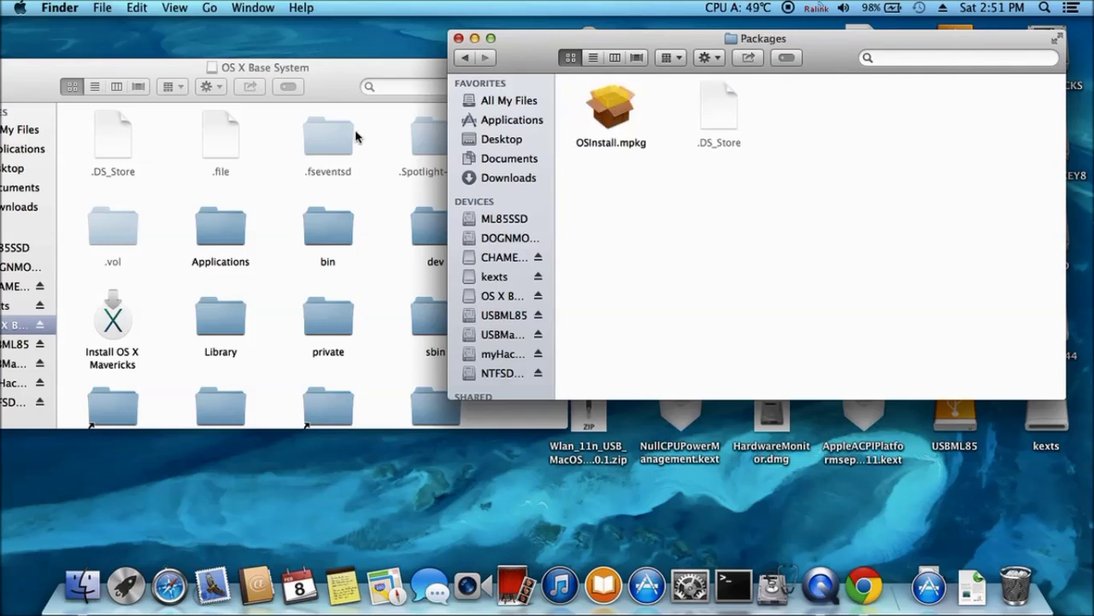
- Open the System/Installation/Packages folder on the OS X Base System volume
left_click_drag(337, 85, 336, 80)
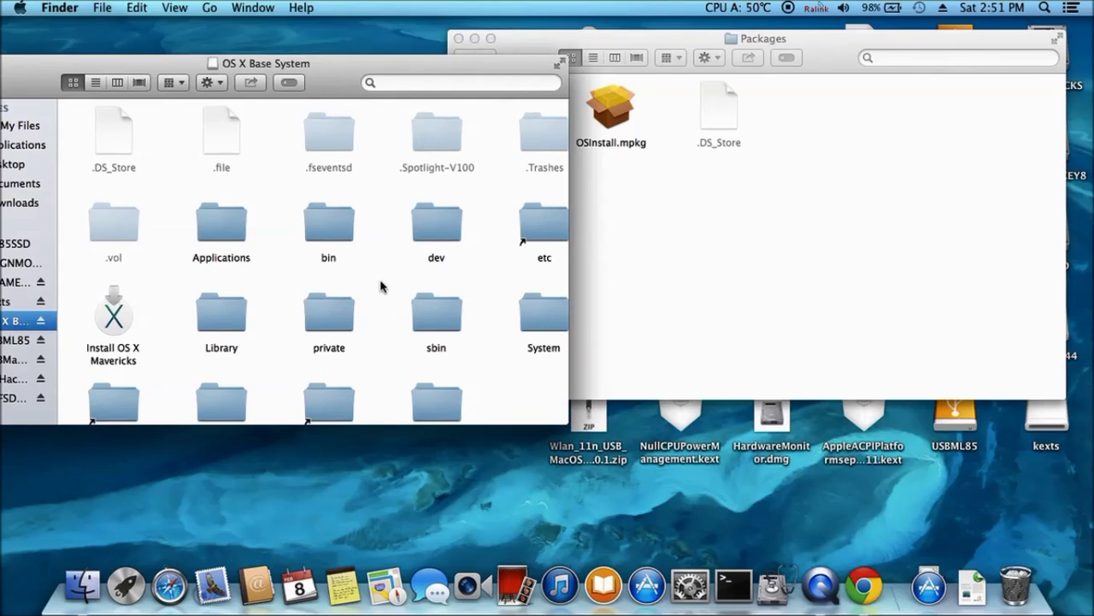
double_click(539, 316)
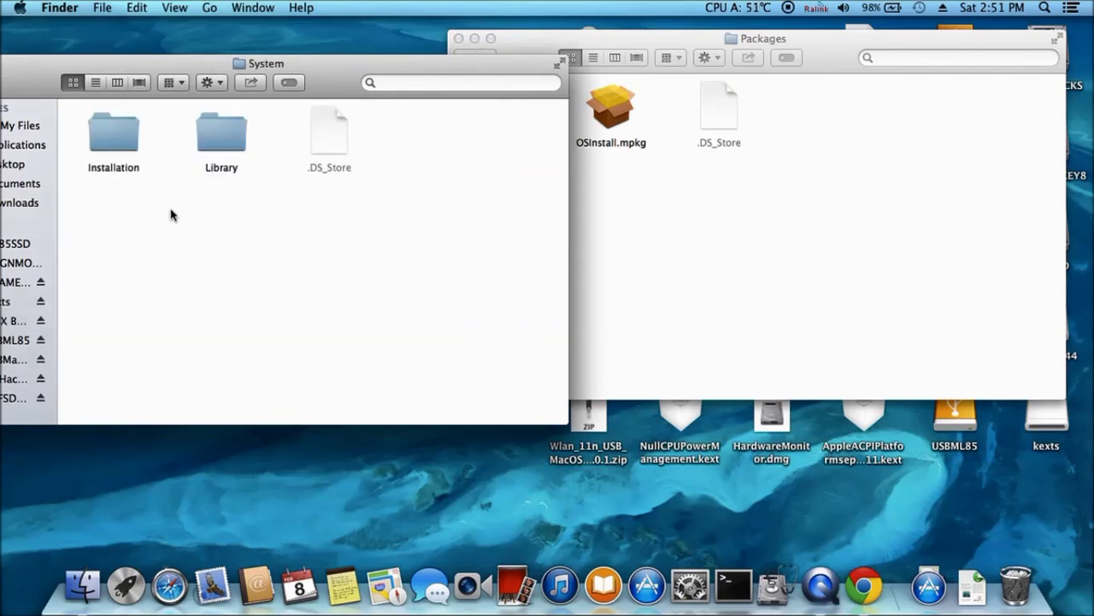
double_click(114, 137)
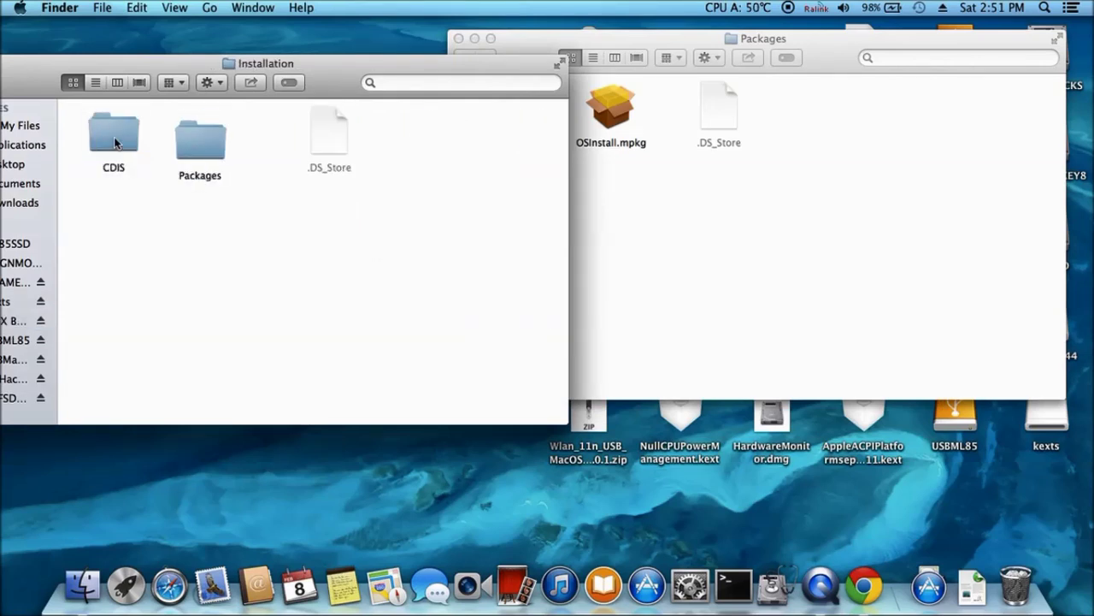
double_click(197, 154)
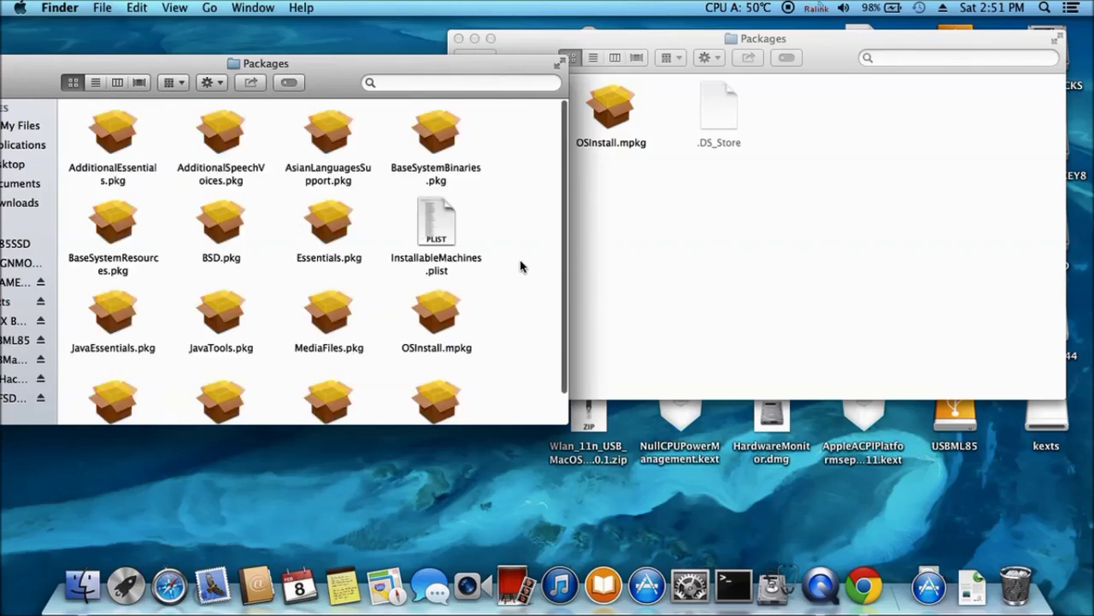
- Replace OSInstall.mpkg in the OS X Base System's Packages folder with the patched OSInstall.mpkg from the mbrMavericks Packages folder
left_click(444, 323)
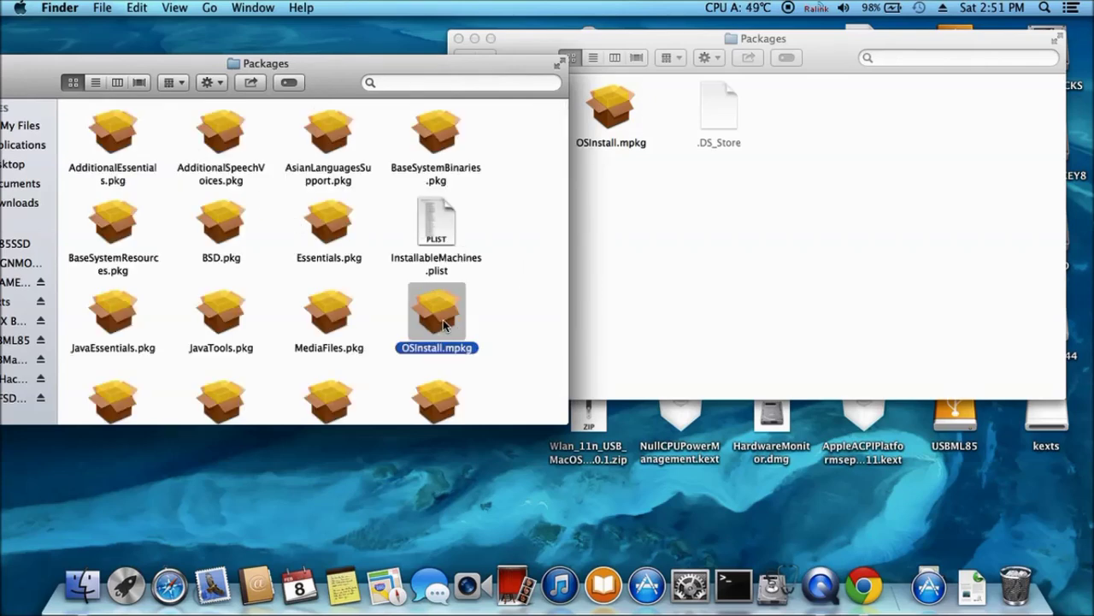
right_click(444, 323)
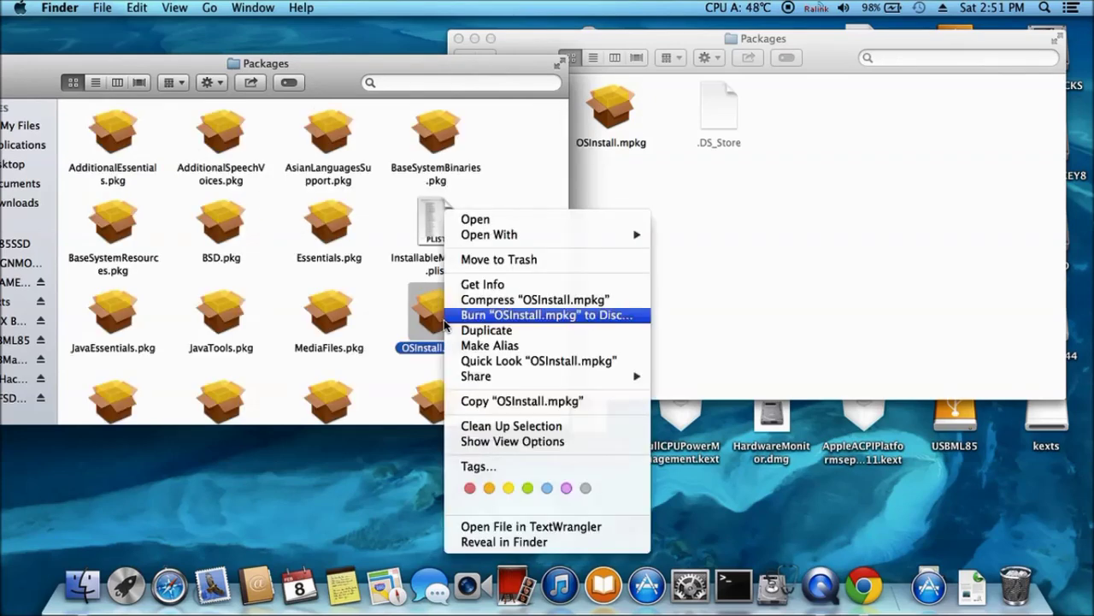
left_click(499, 260)
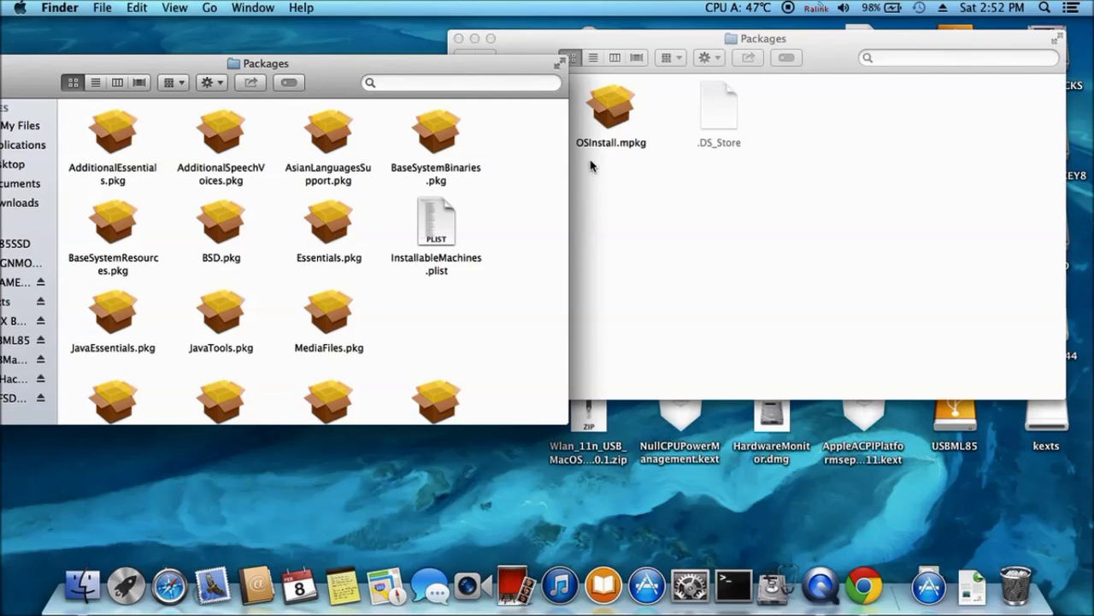
right_click(620, 108)
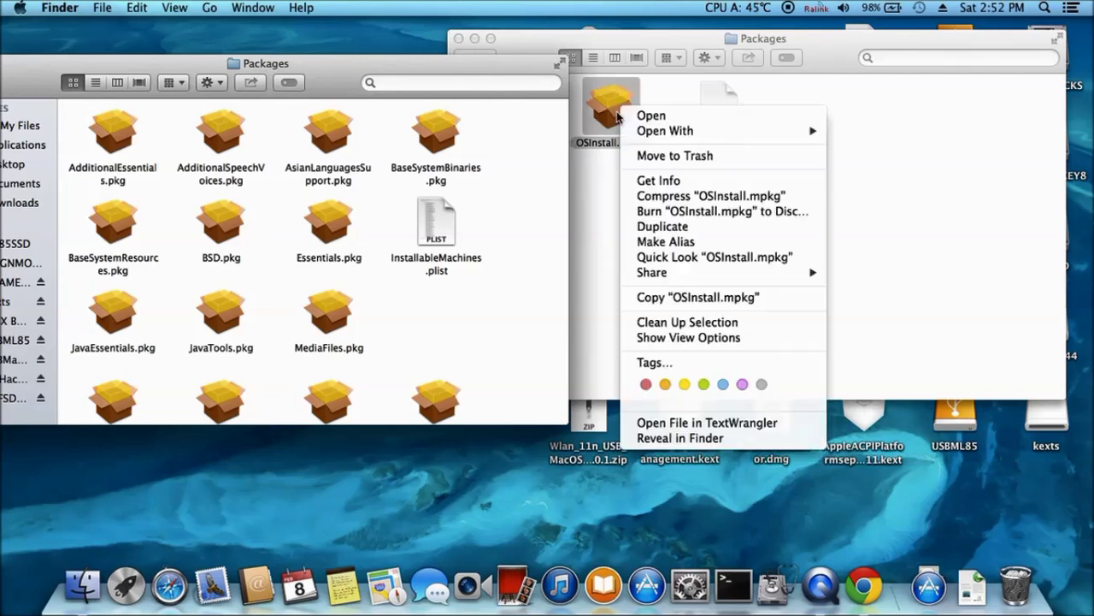
left_click(466, 357)
left_click(609, 125)
left_click_drag(608, 125, 466, 335)
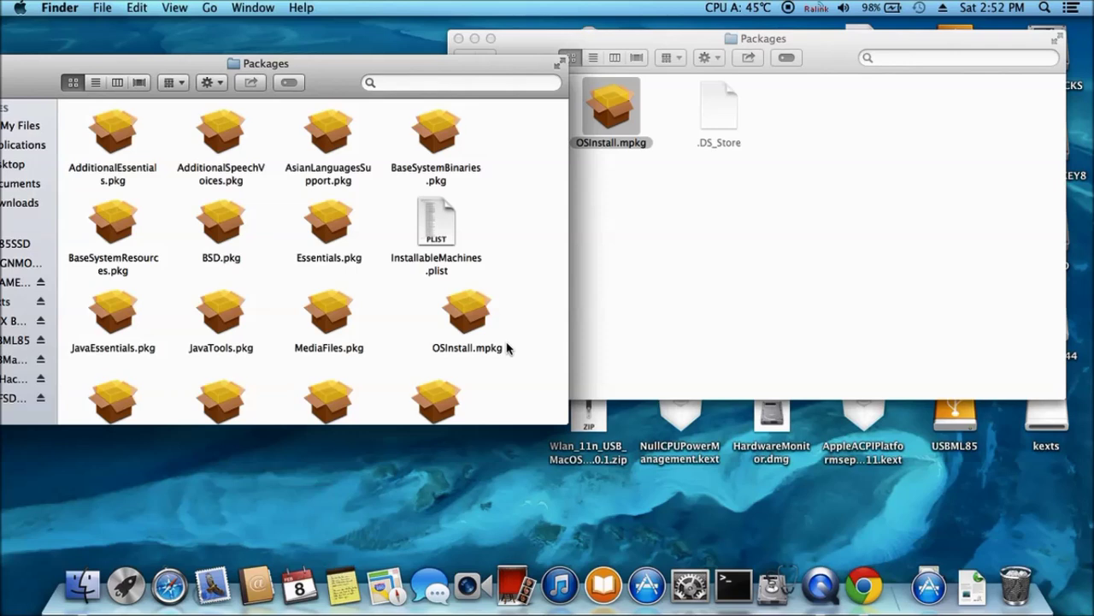
scroll(507, 347, "down", 2)
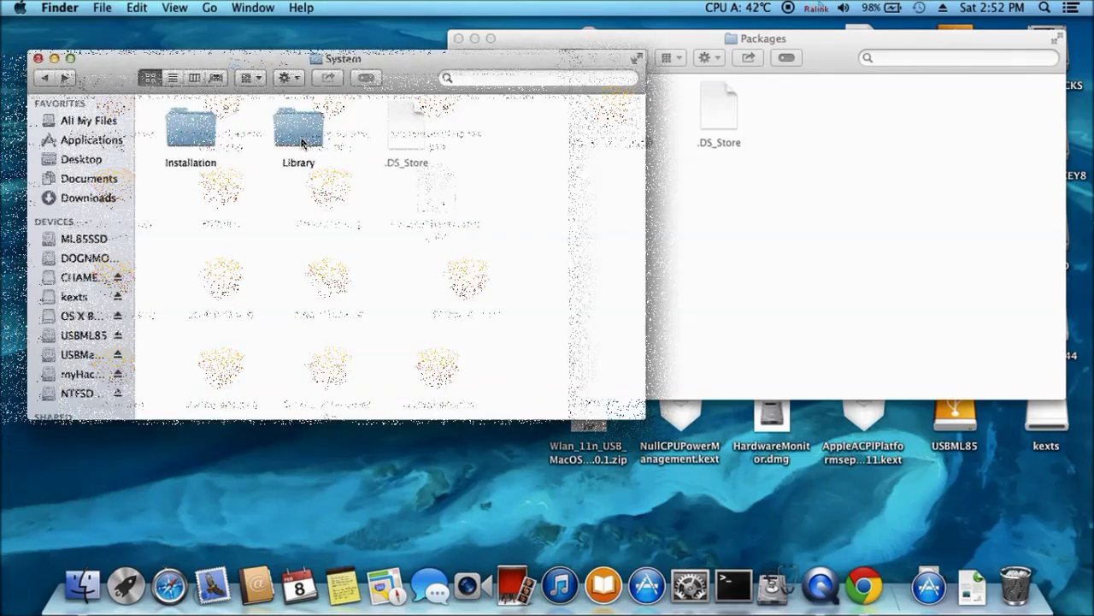
- Open System/Library/PrivateFrameworks on the OS X Base System volume and the matching PrivateFrameworks folder inside mbrMavericks, side by side
left_click(301, 143)
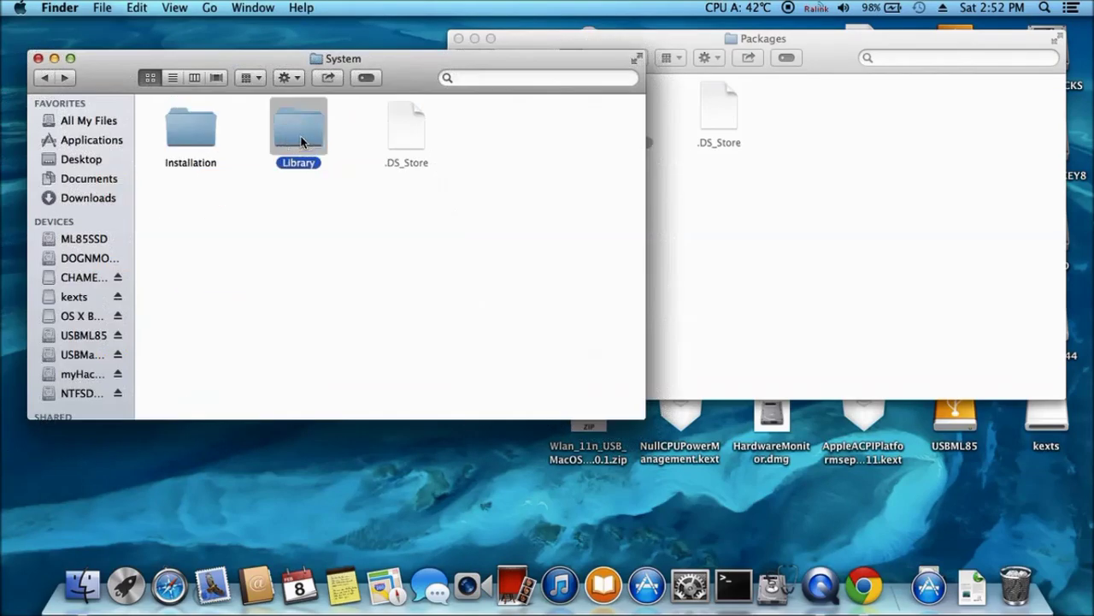
double_click(301, 143)
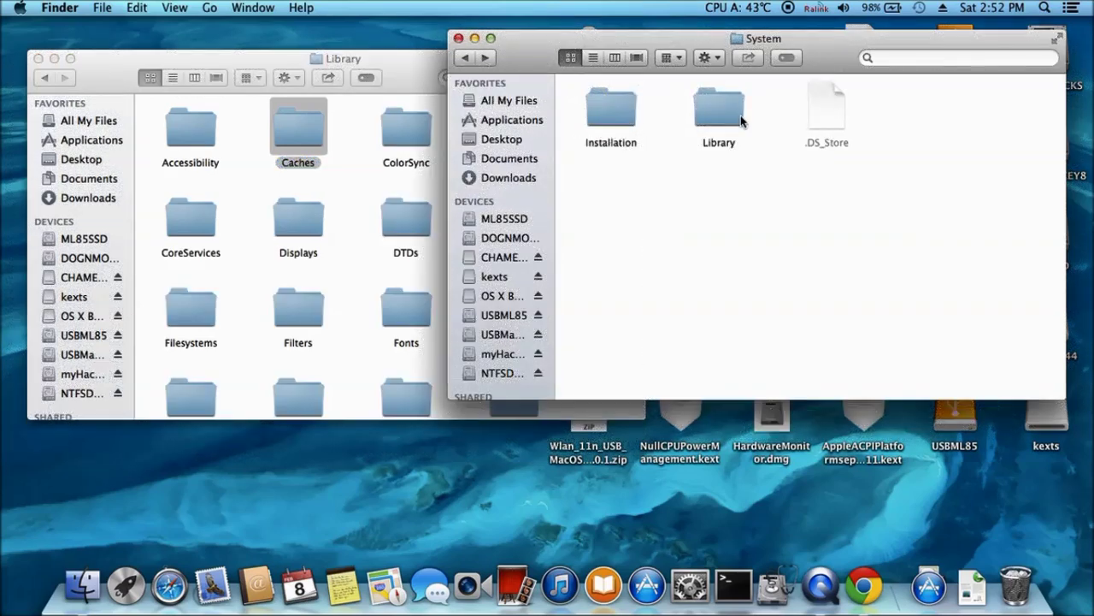
double_click(720, 107)
double_click(609, 107)
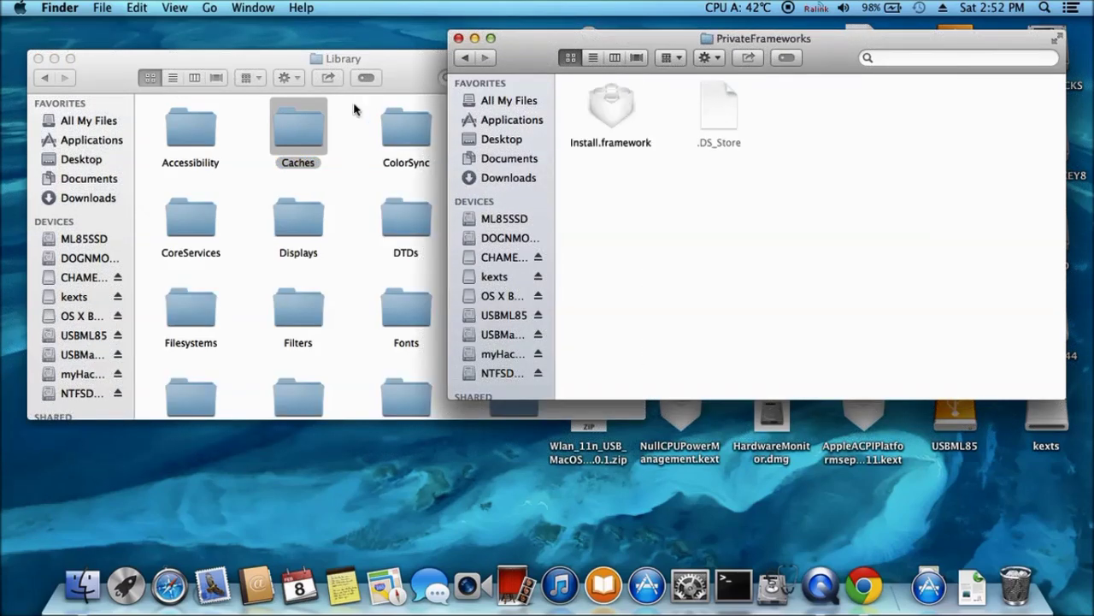
left_click(412, 63)
scroll(446, 281, "down", 5)
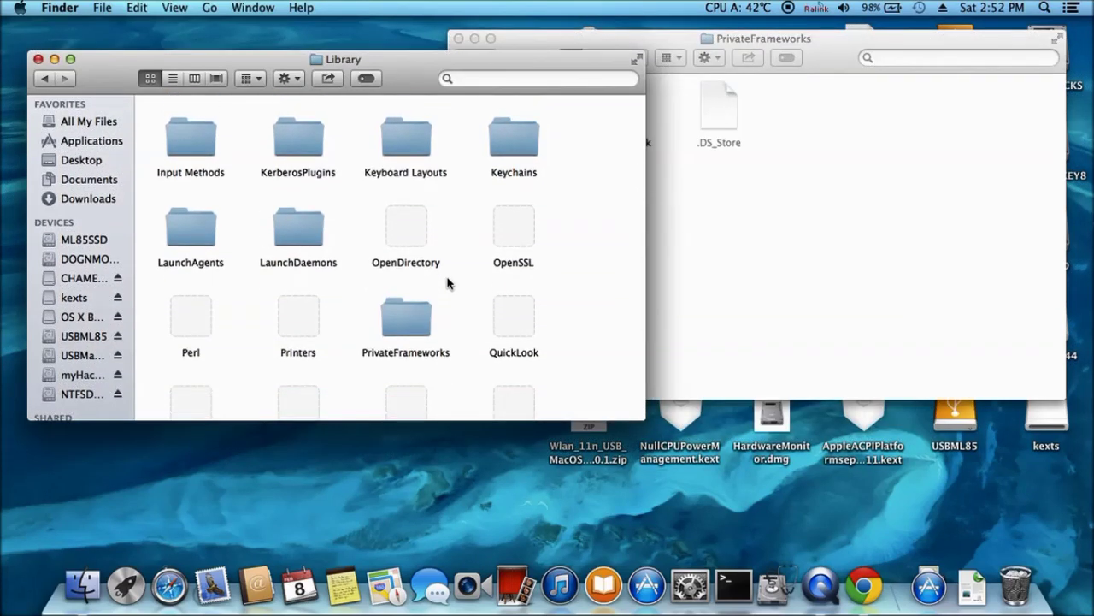
double_click(404, 320)
left_click(836, 58)
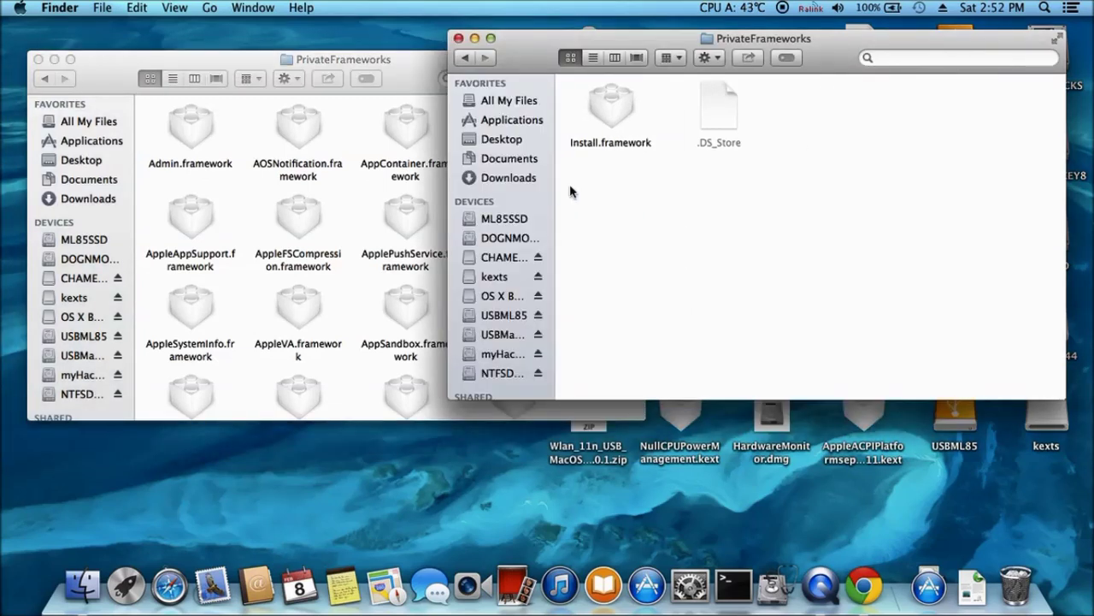
- Locate Install.framework among the base system's private frameworks and open it alongside the mbrMavericks copy of Install.framework
left_click(116, 77)
scroll(233, 200, "down", 10)
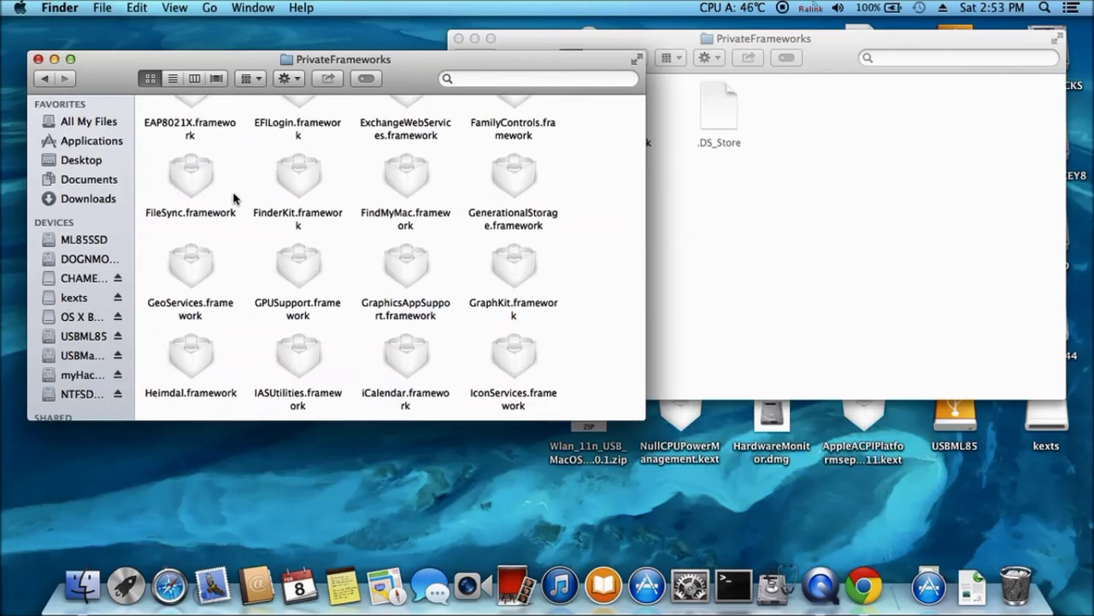
scroll(233, 198, "down", 8)
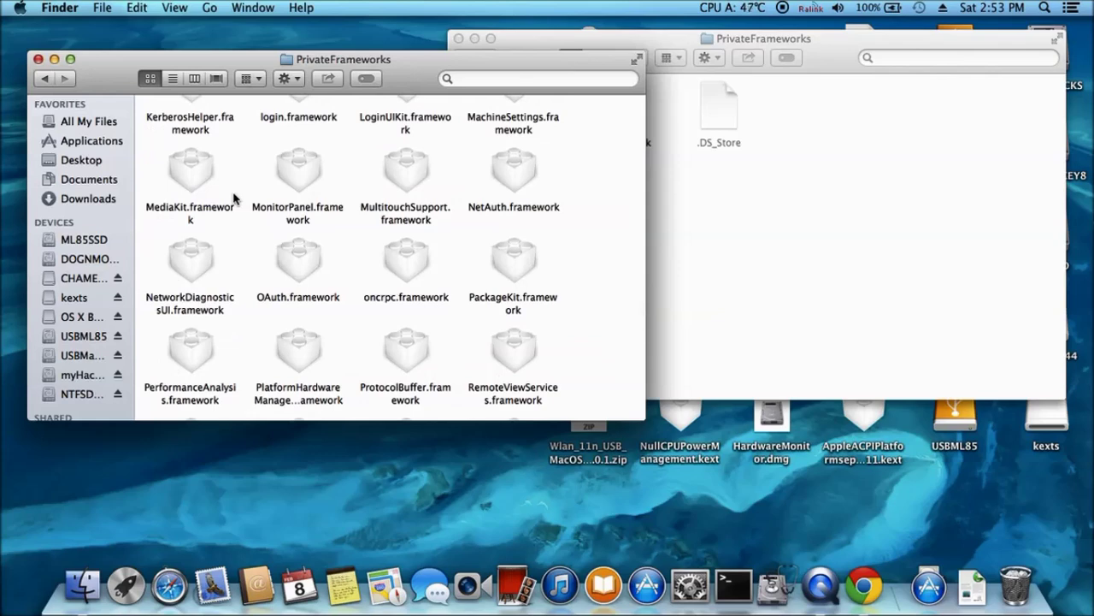
scroll(234, 198, "down", 6)
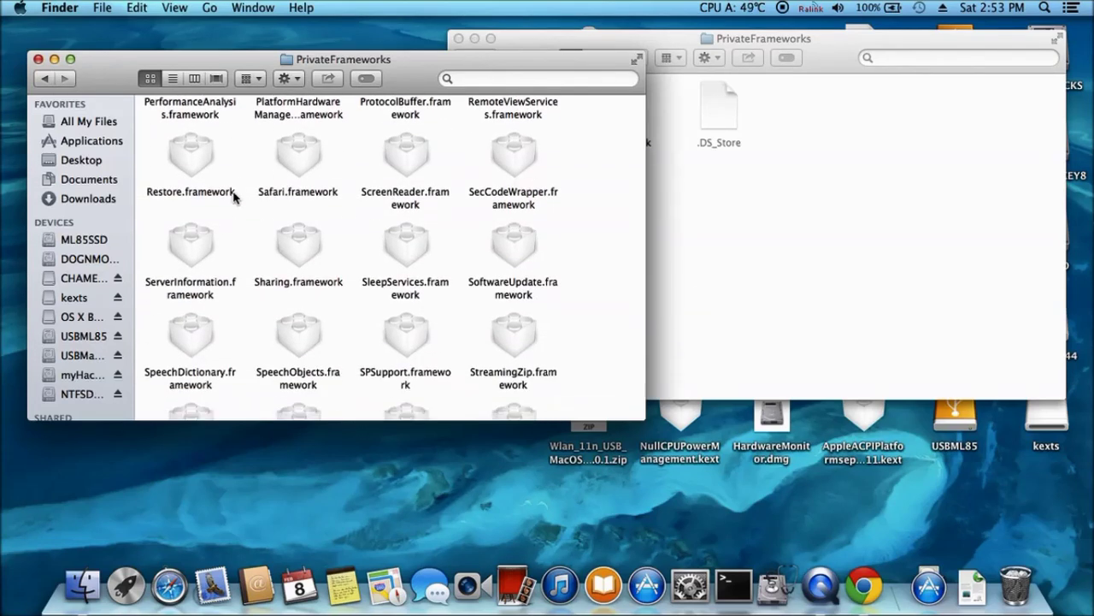
scroll(237, 195, "up", 2)
scroll(295, 178, "up", 10)
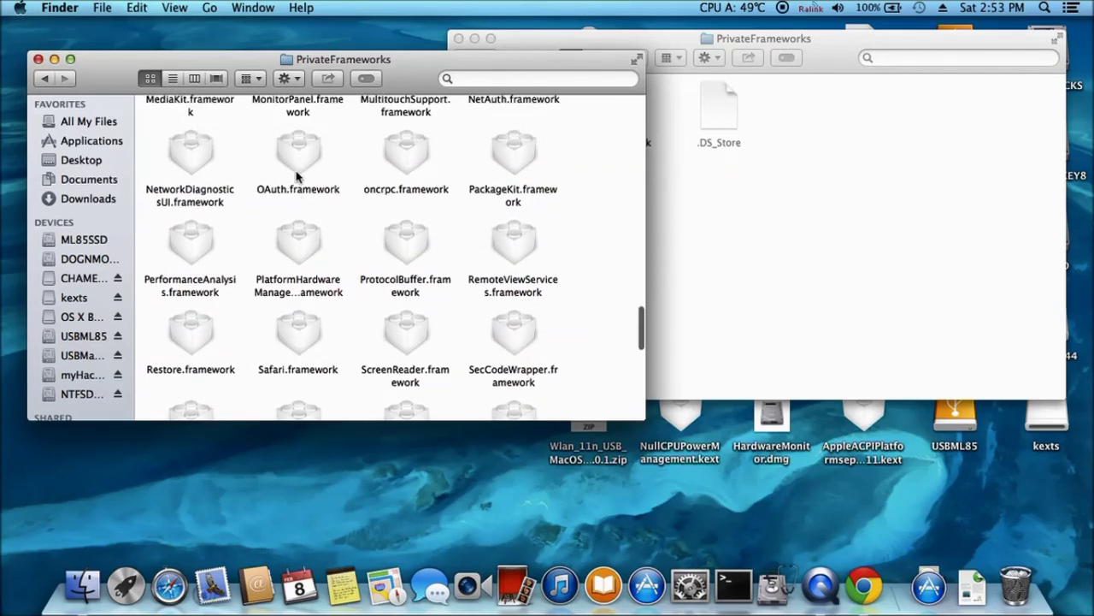
scroll(274, 256, "down", 5)
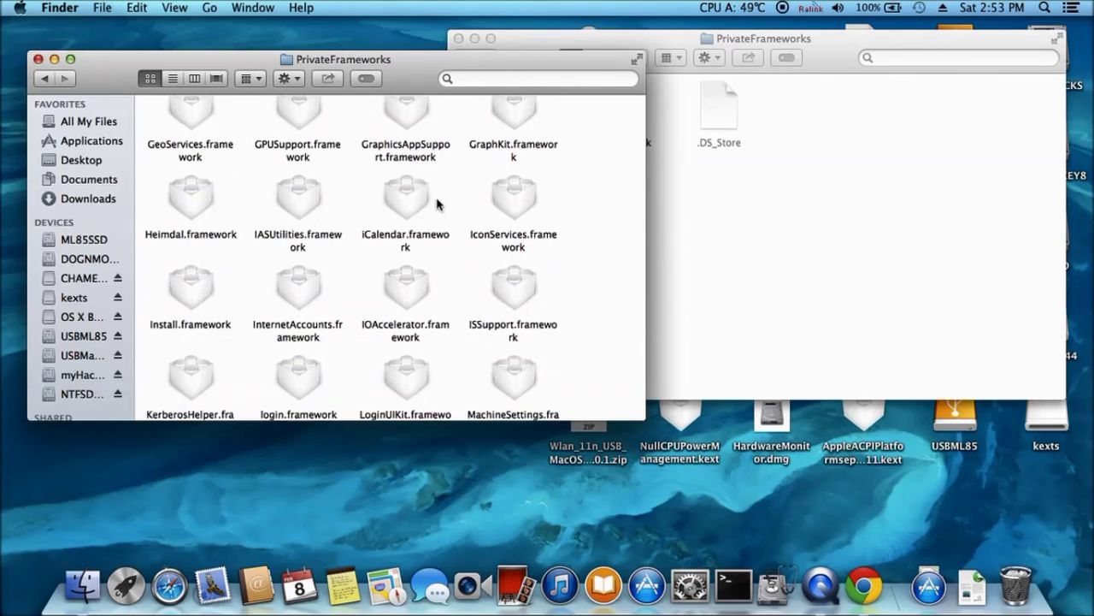
left_click(673, 38)
double_click(608, 103)
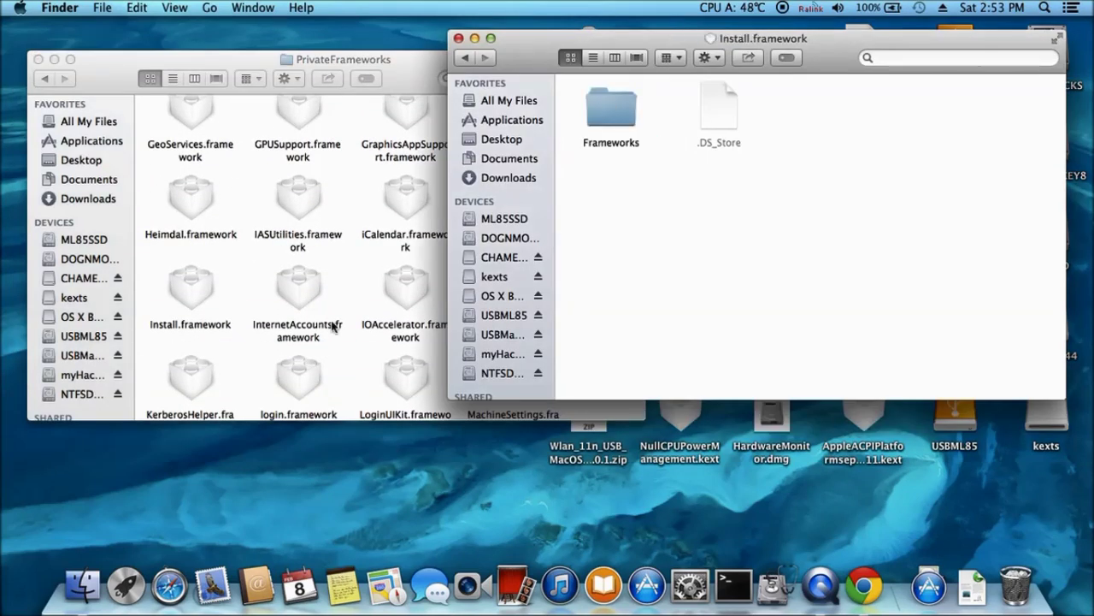
double_click(205, 301)
left_click(640, 102)
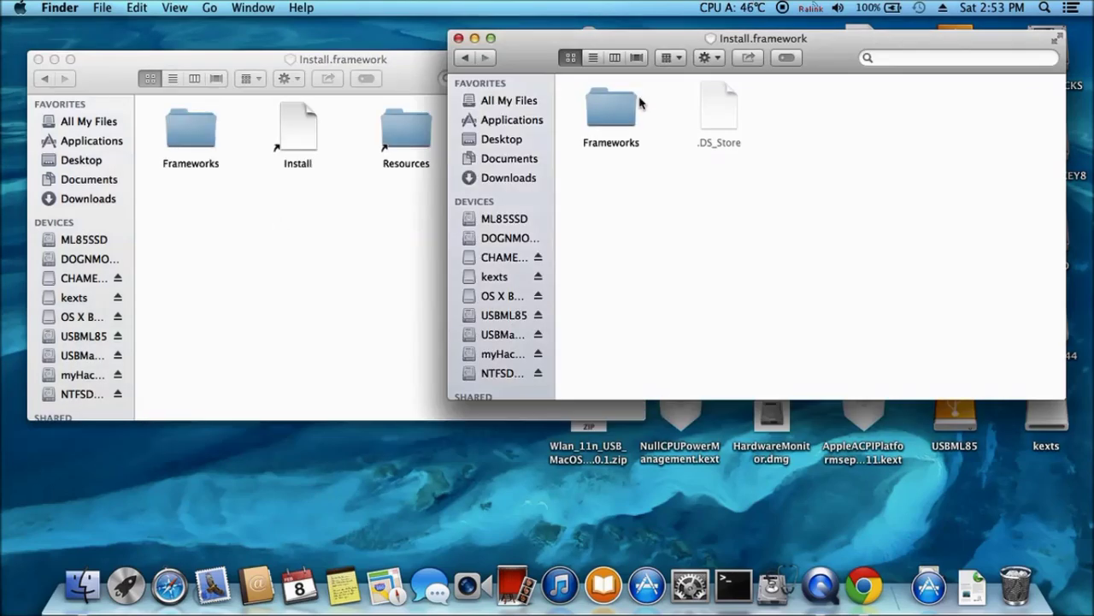
- Open Frameworks/OSInstall.framework/Versions/A within Install.framework in both the base system and mbrMavericks windows
double_click(612, 107)
double_click(189, 151)
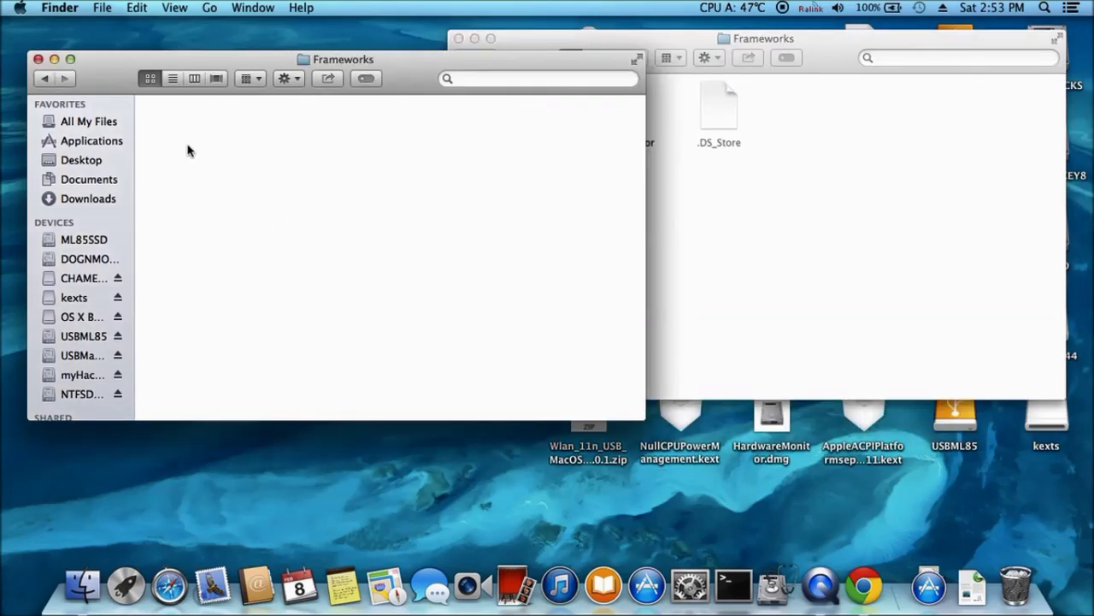
double_click(285, 164)
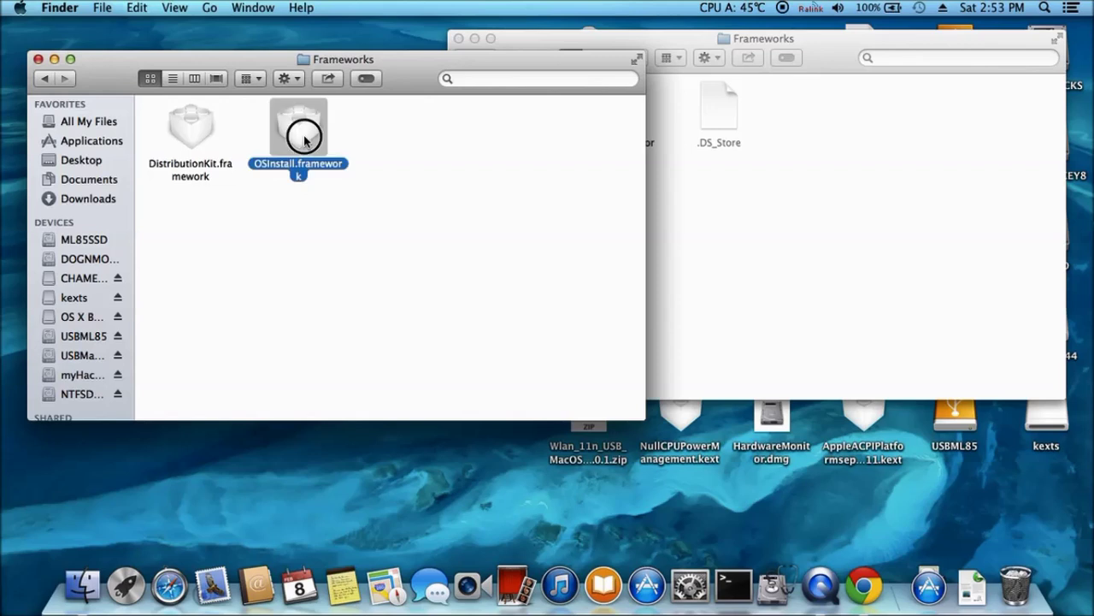
double_click(411, 136)
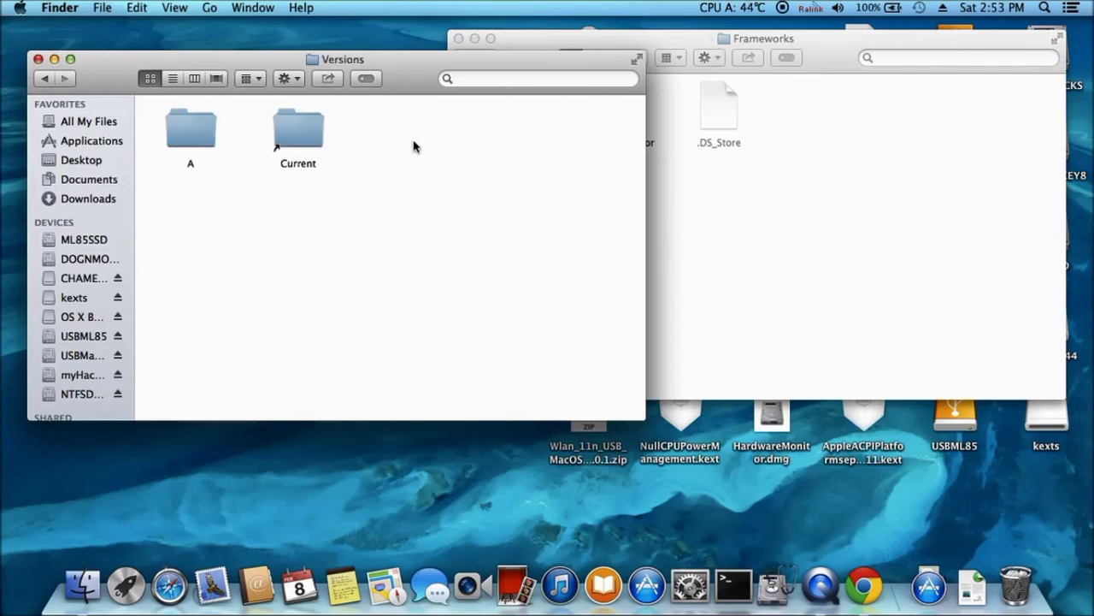
double_click(190, 129)
left_click(670, 44)
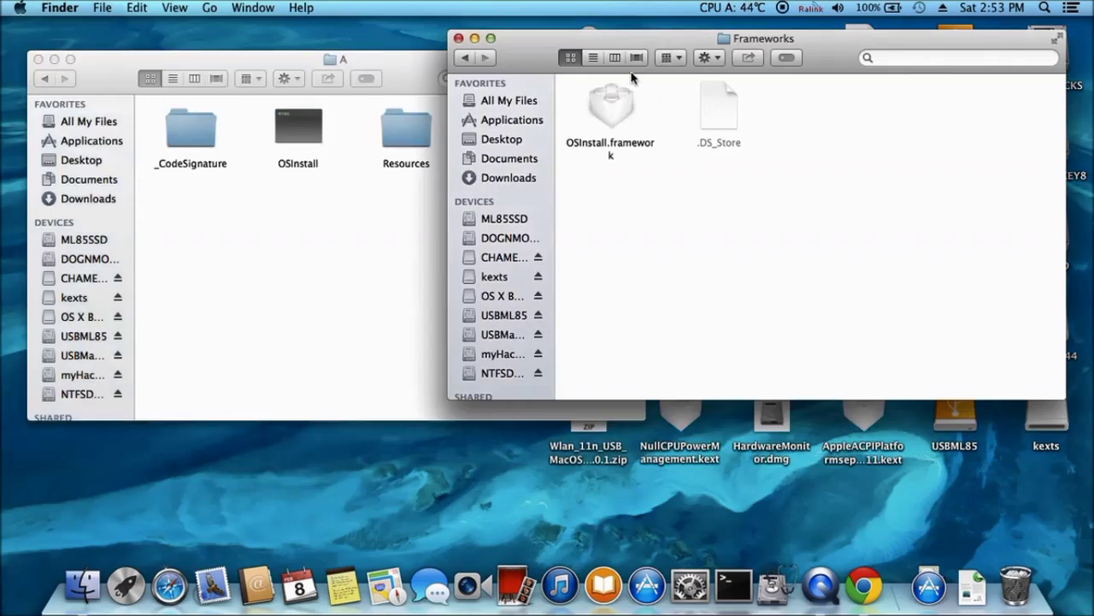
double_click(619, 101)
double_click(613, 109)
double_click(610, 113)
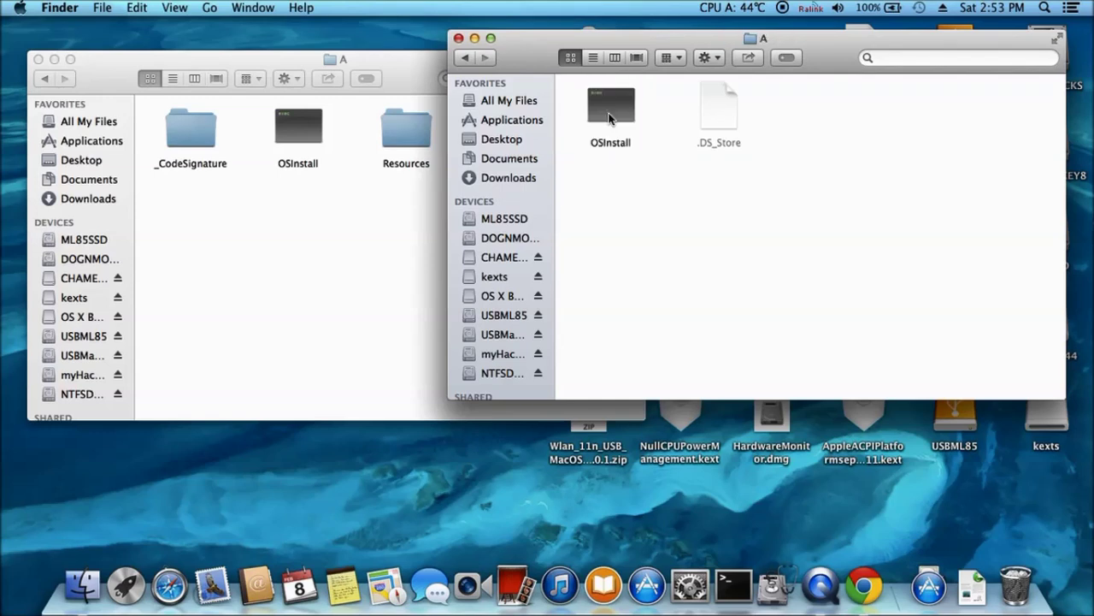
- Replace the OSInstall file in the base system's Versions/A folder with the patched OSInstall from the mbrMavericks Versions/A folder
left_click(298, 128)
right_click(311, 125)
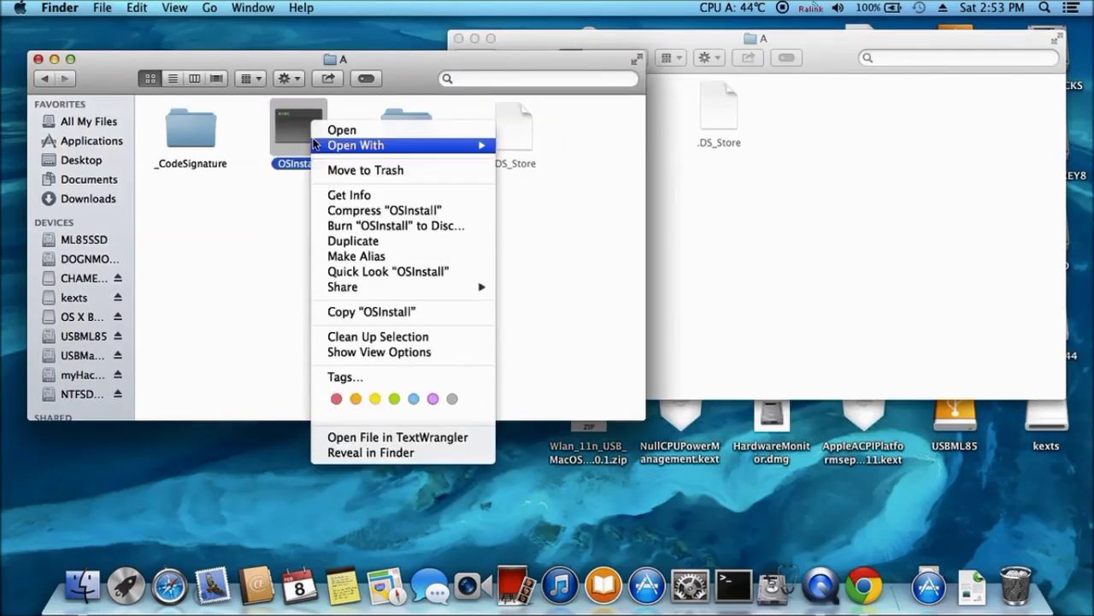
left_click(337, 170)
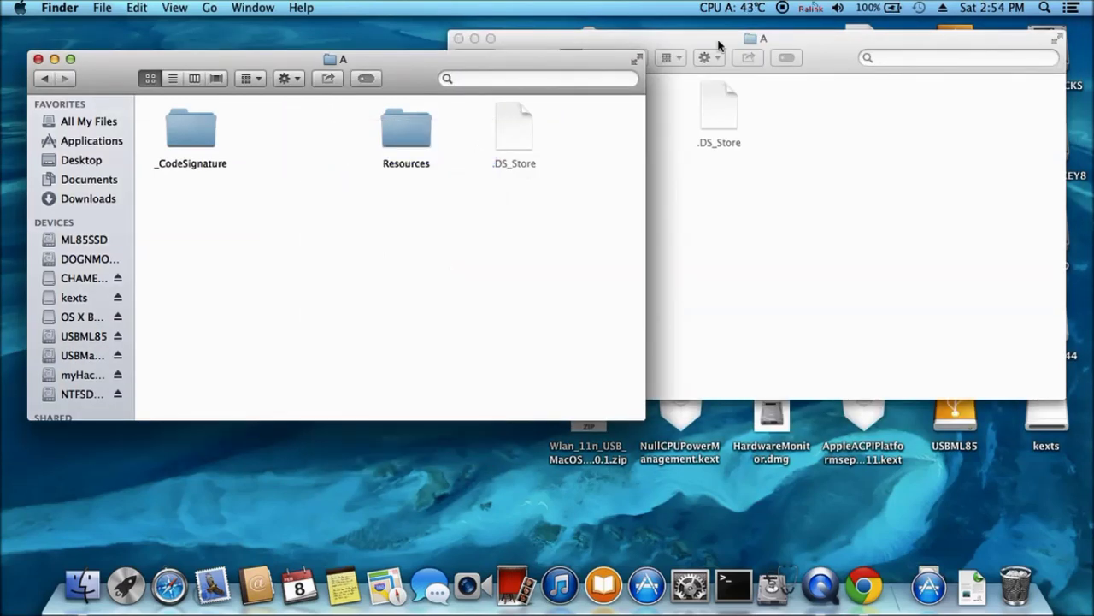
right_click(723, 60)
left_click(684, 184)
left_click(612, 128)
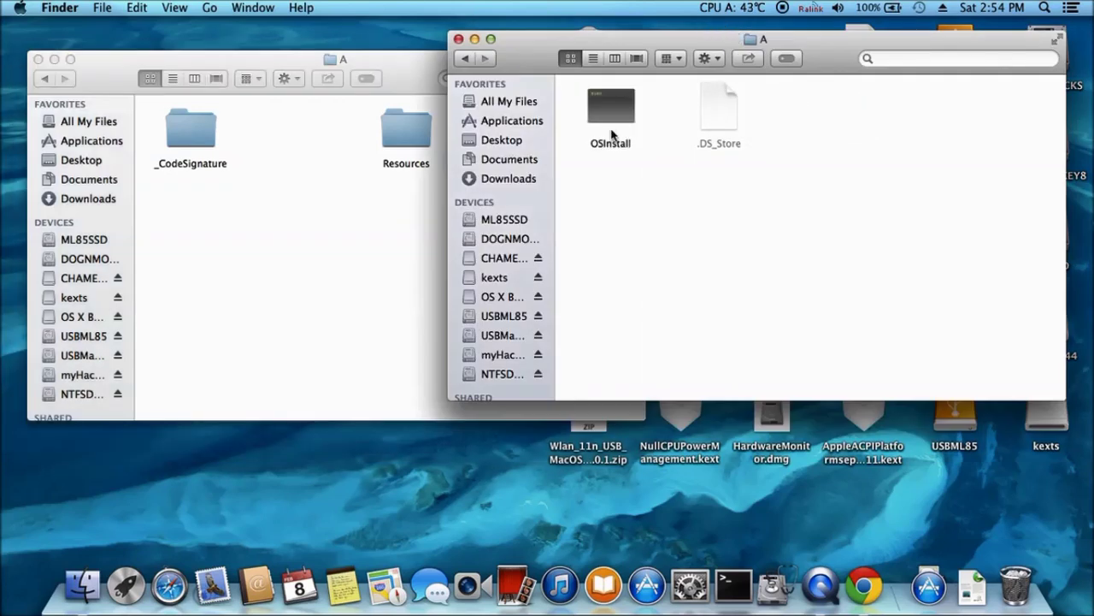
left_click_drag(603, 121, 299, 176)
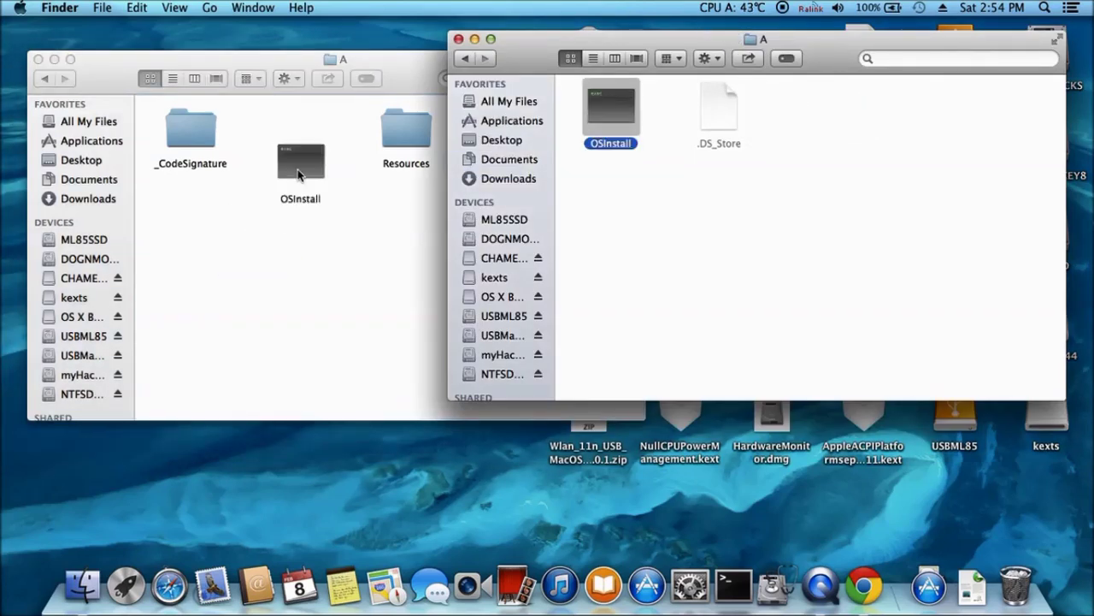
- Copy mach_kernel from the HDMAVERICKS drive and paste it into the root of the OS X Base System volume
right_click(452, 40)
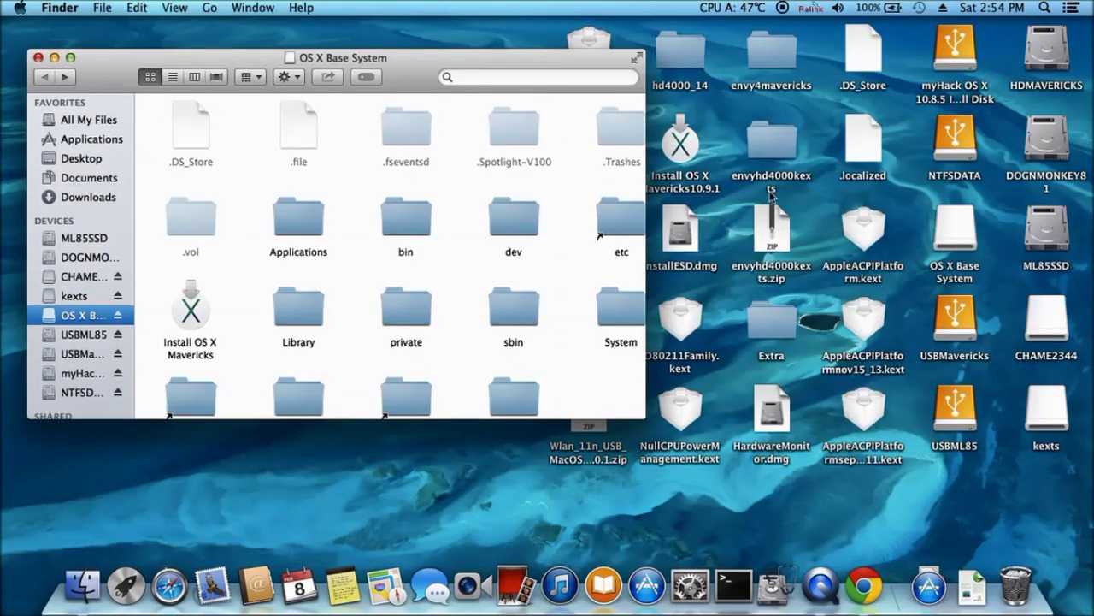
double_click(1063, 64)
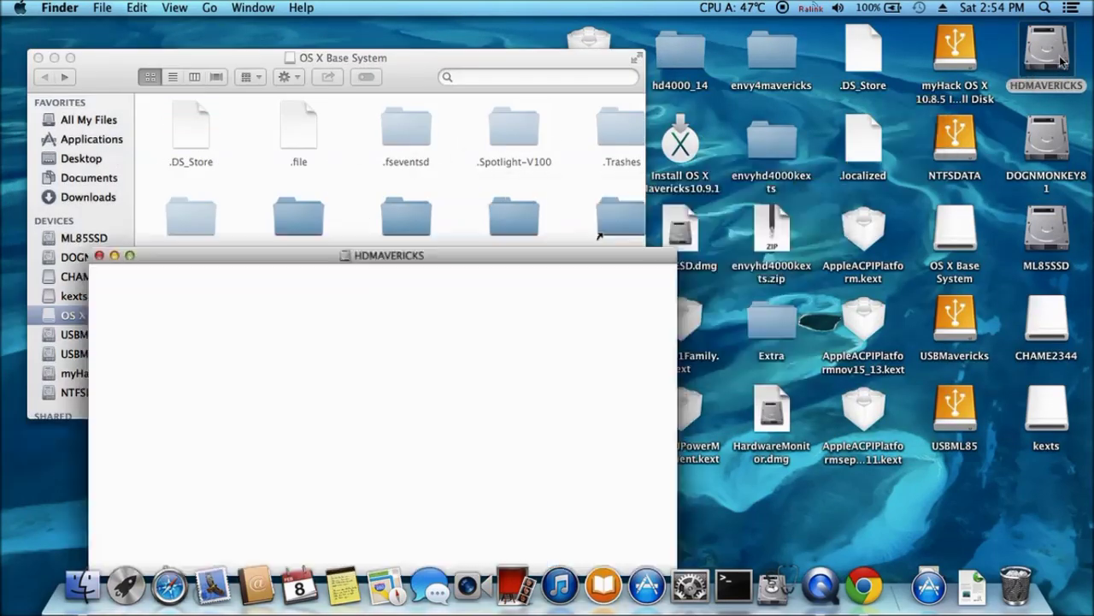
left_click_drag(389, 222, 843, 104)
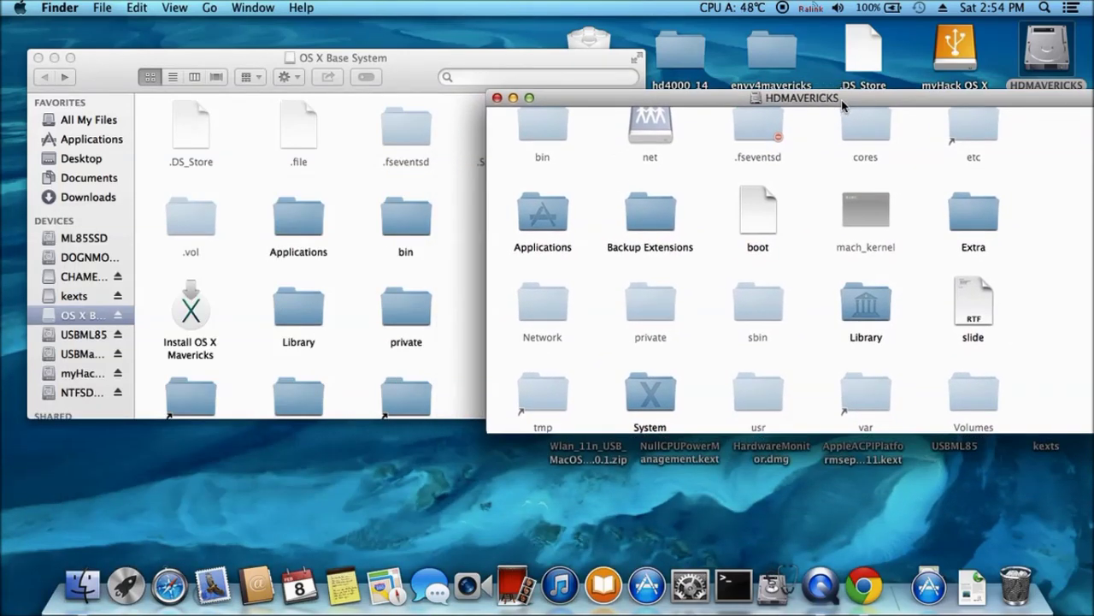
left_click(872, 231)
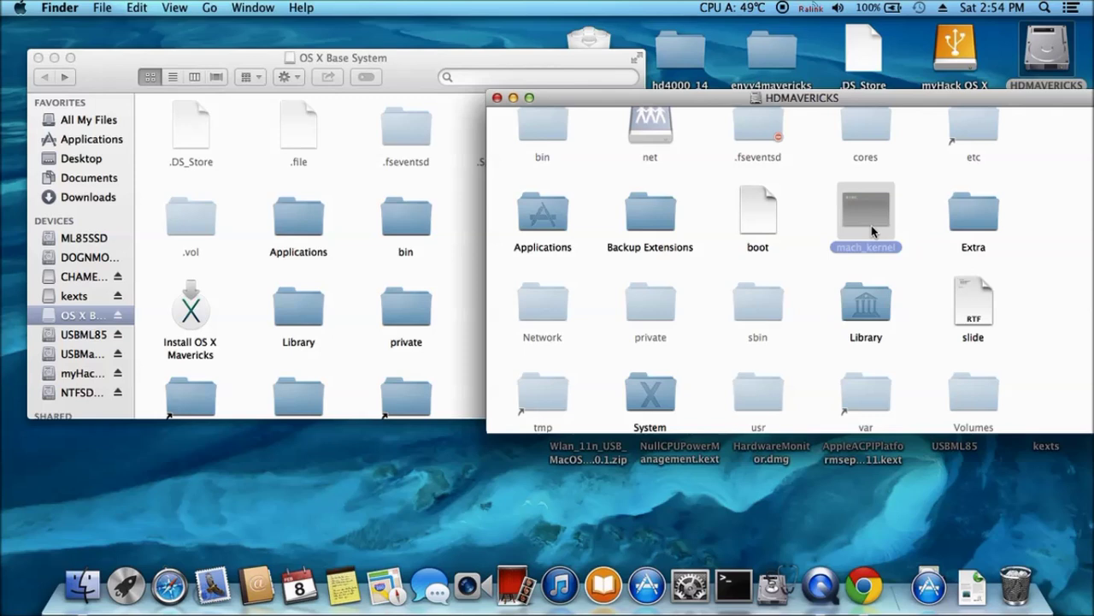
right_click(872, 234)
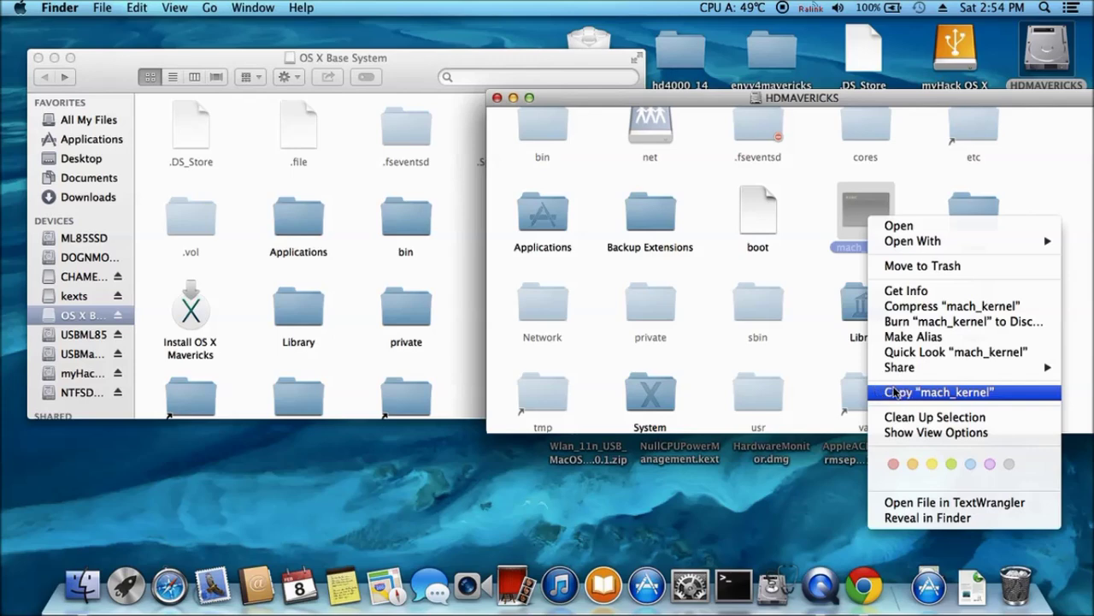
left_click(894, 391)
left_click(408, 76)
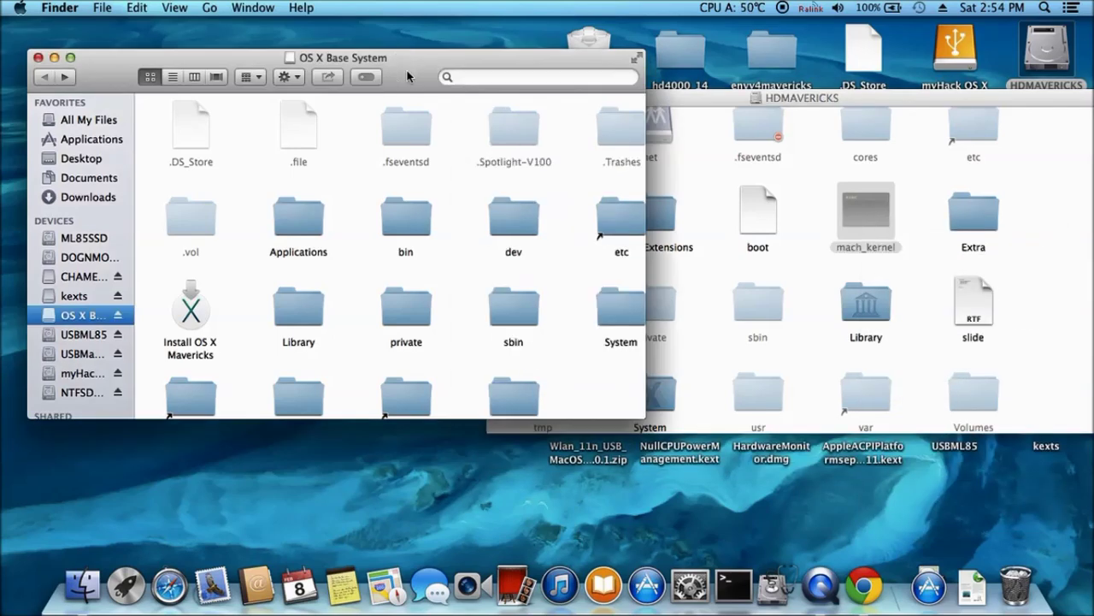
right_click(441, 260)
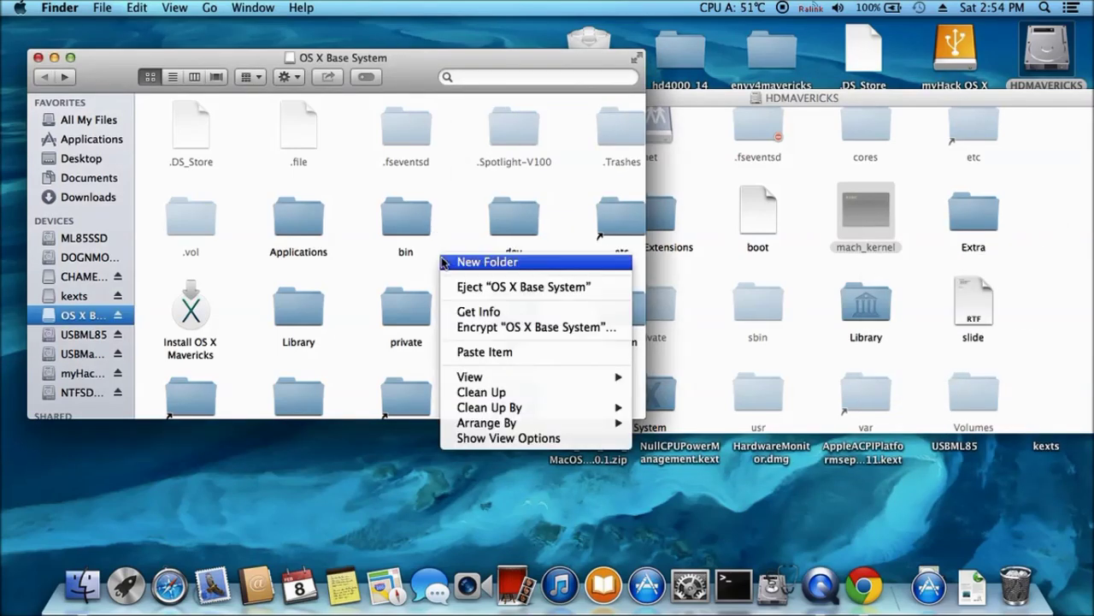
left_click(463, 352)
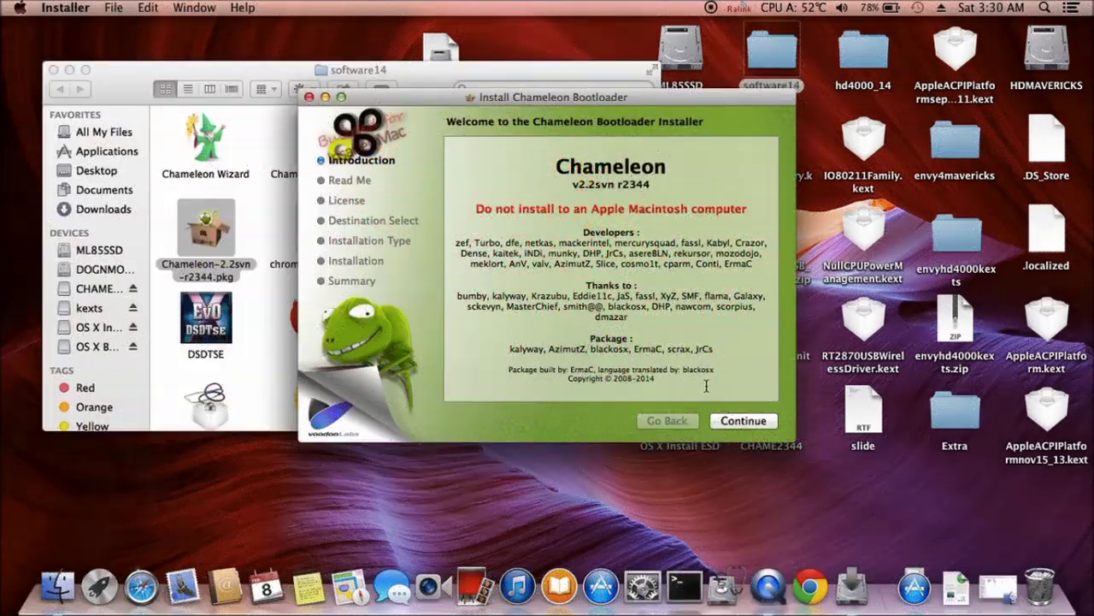
- Proceed through the Chameleon v2.2svn r2344 introduction and read-me pages and agree to the software license
left_click(742, 419)
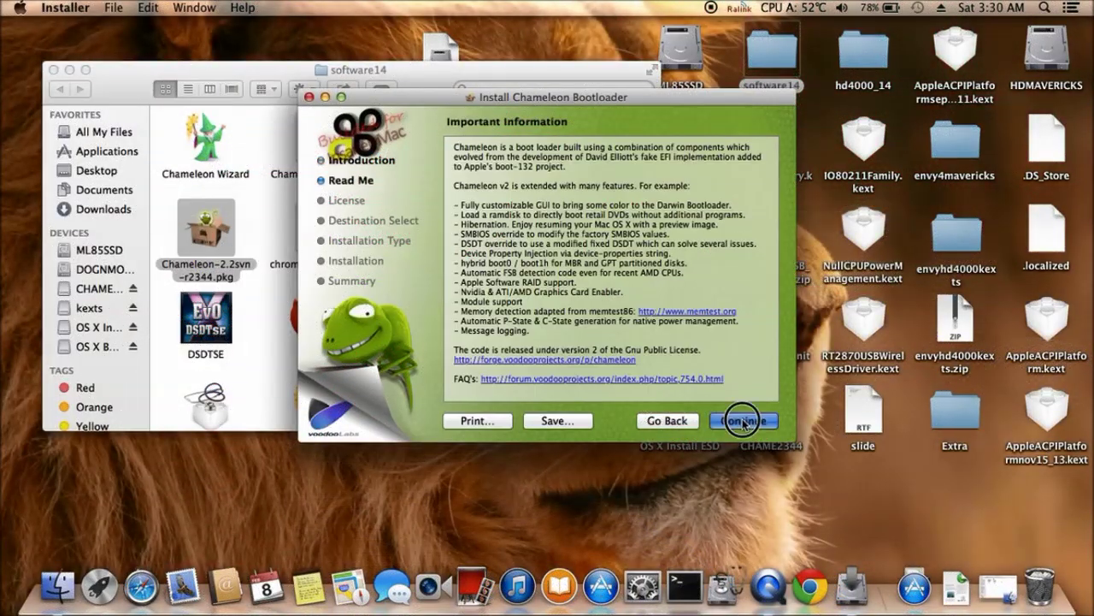
left_click(742, 420)
left_click(743, 421)
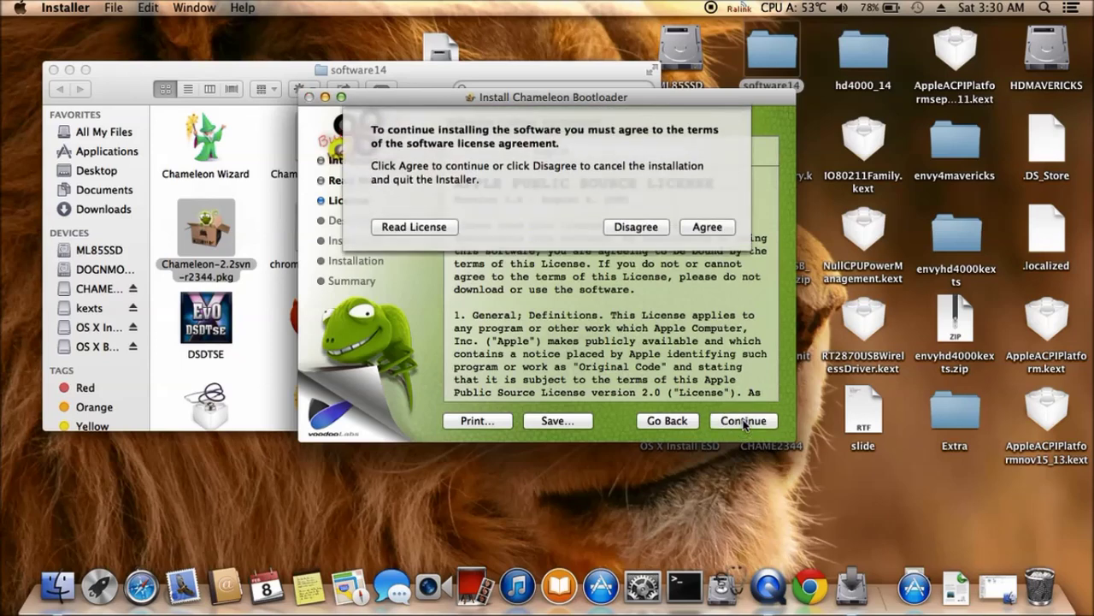
left_click(709, 228)
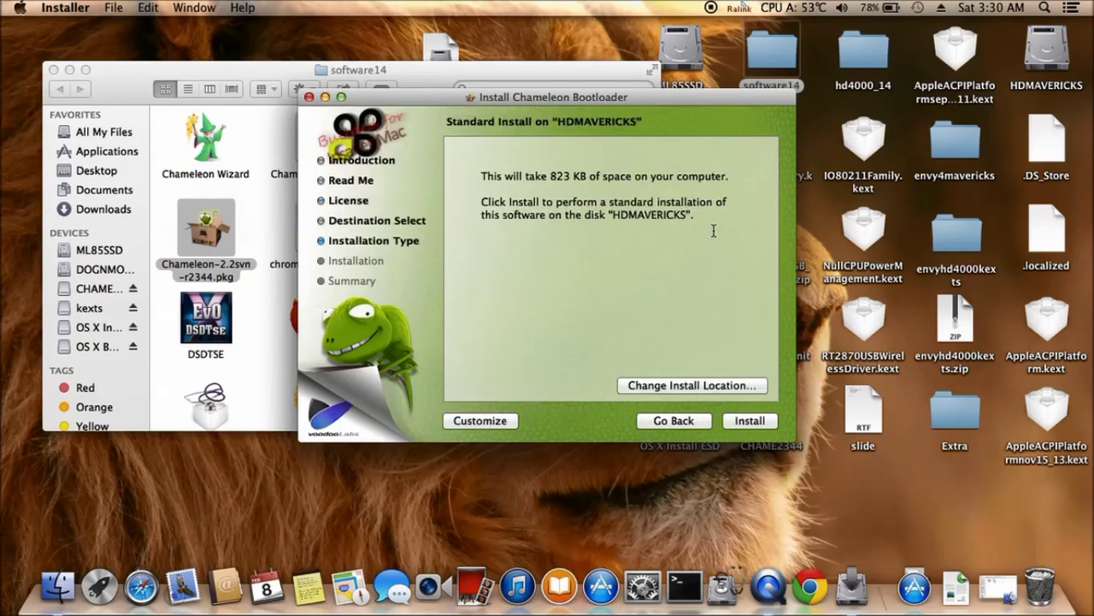
- Change the Chameleon install location to the CHAME2344 disk
left_click(659, 385)
left_click(606, 221)
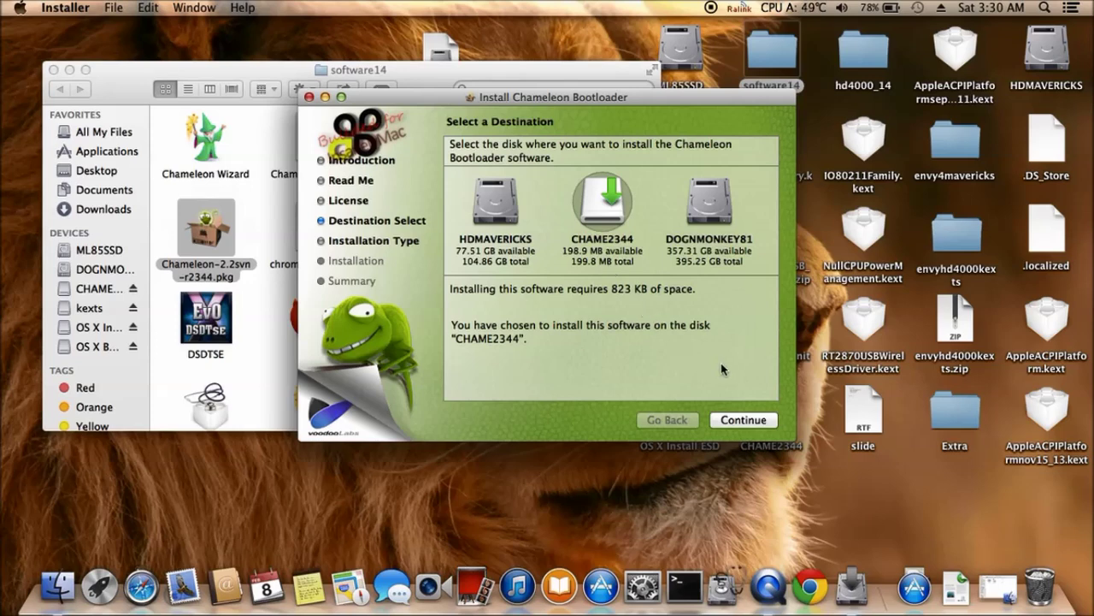
left_click(743, 420)
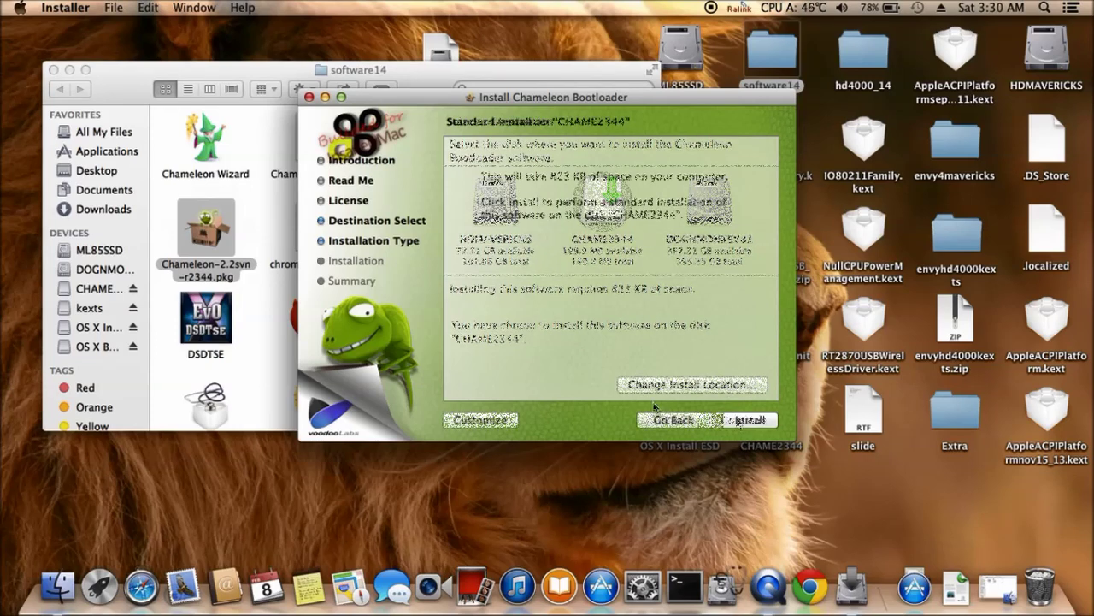
- Customize the Chameleon installation to include the Kernel Patcher module
left_click(481, 427)
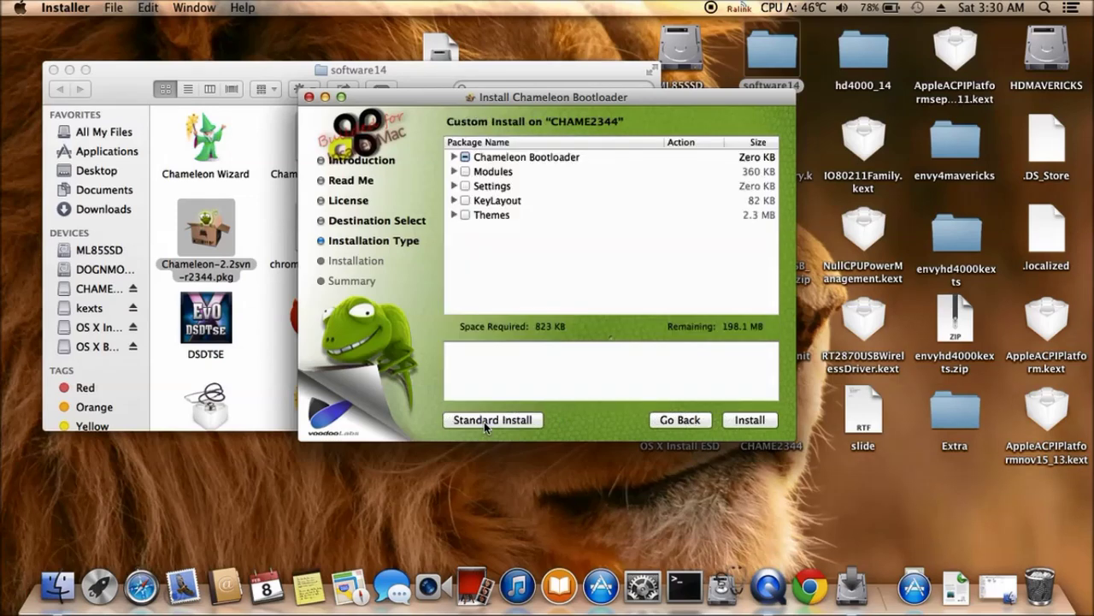
left_click(454, 157)
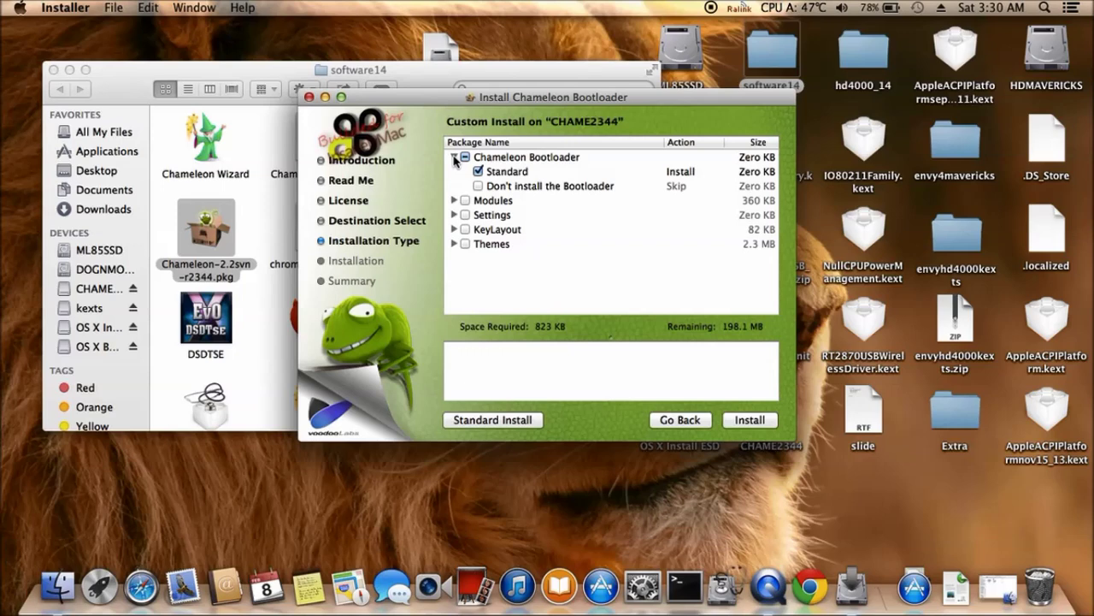
left_click(455, 159)
left_click(454, 174)
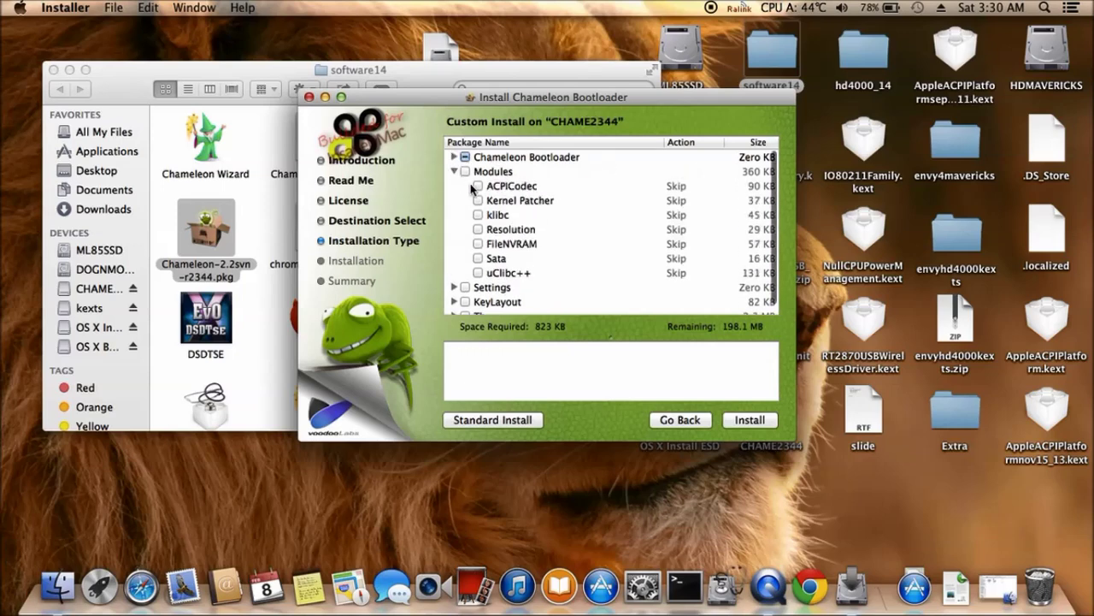
left_click(479, 201)
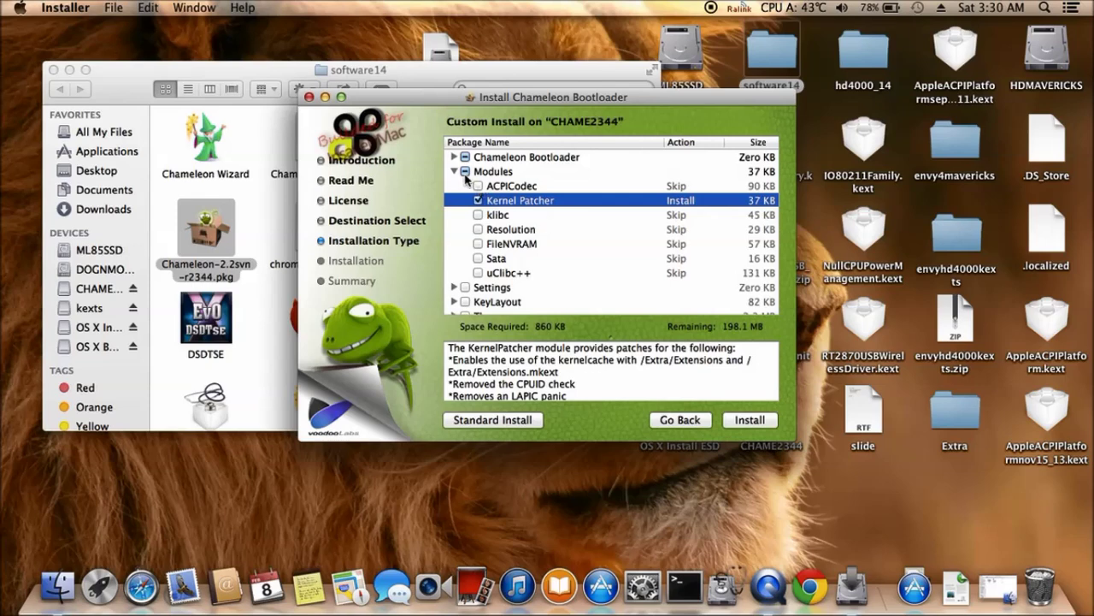
left_click(455, 172)
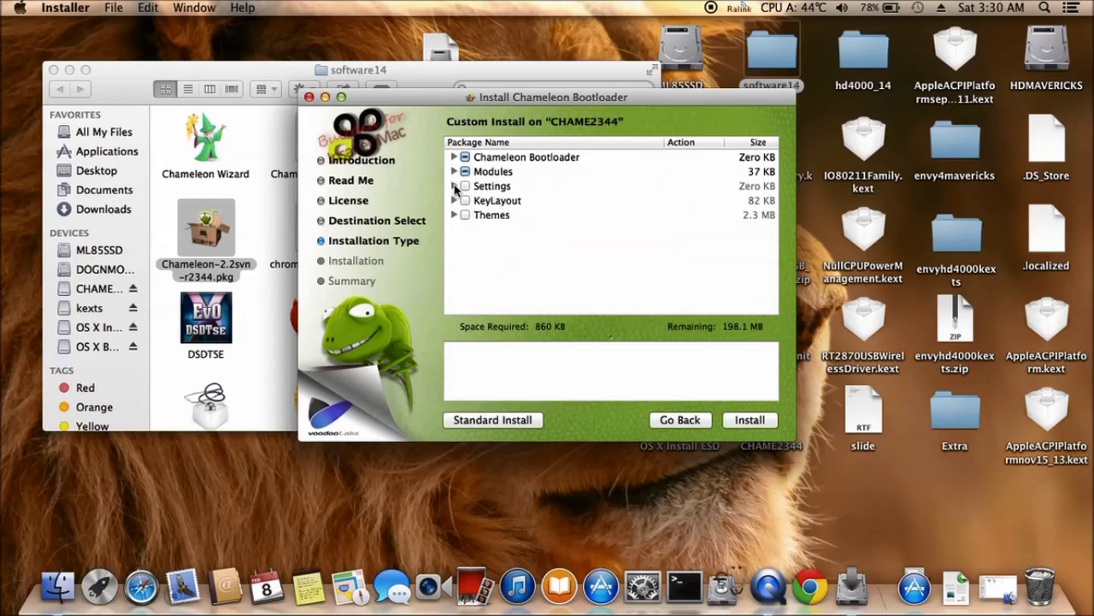
- Enable the 01660009 option under Intel Capri AAPL,ig-platform-id in the Chameleon settings
left_click(454, 187)
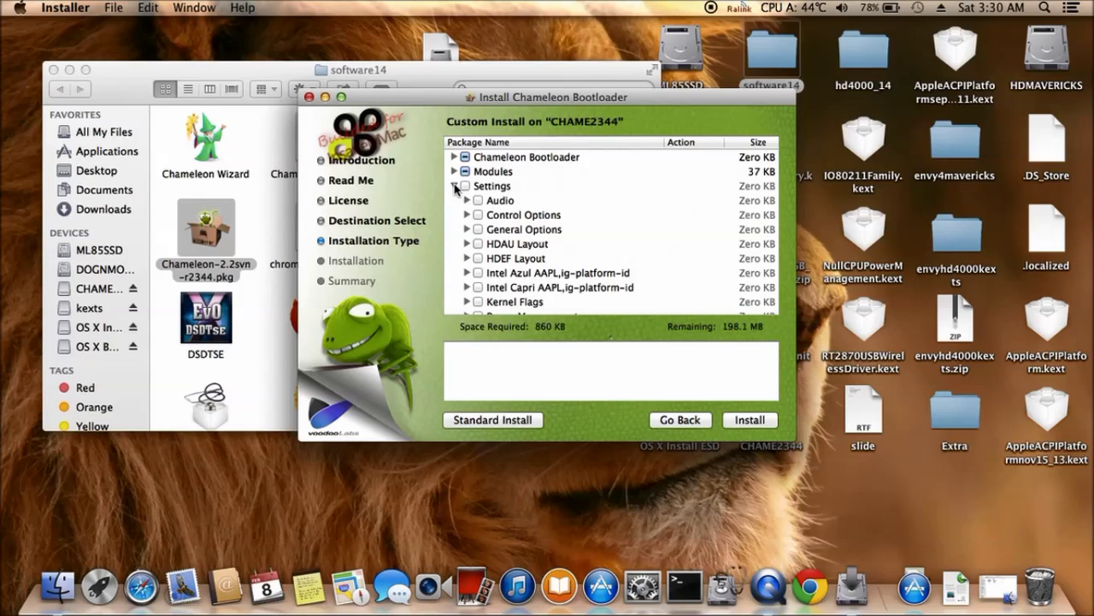
left_click(467, 288)
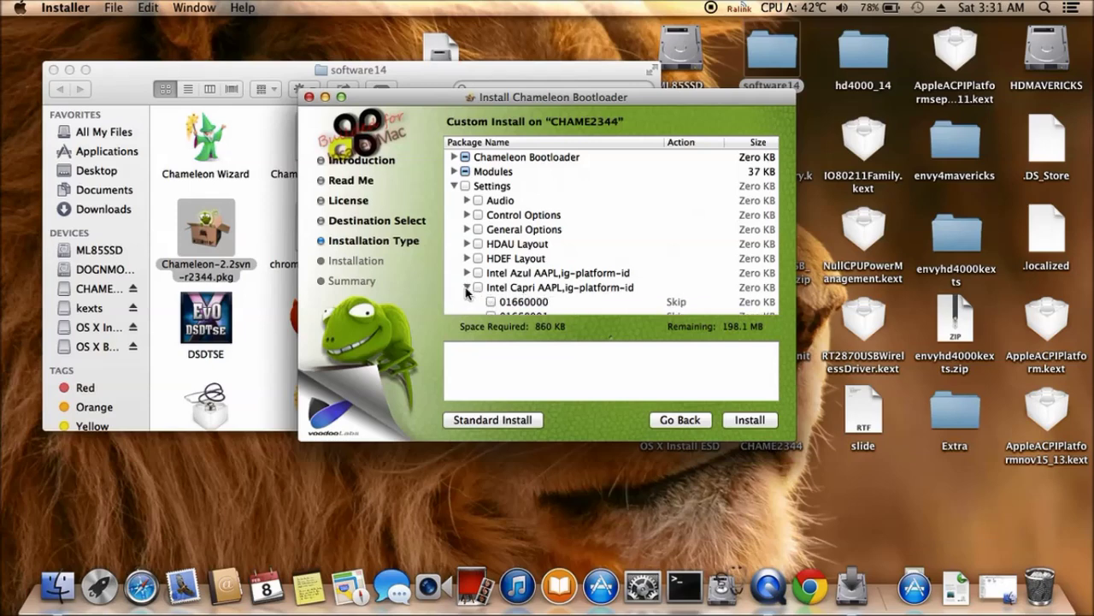
scroll(651, 246, "down", 3)
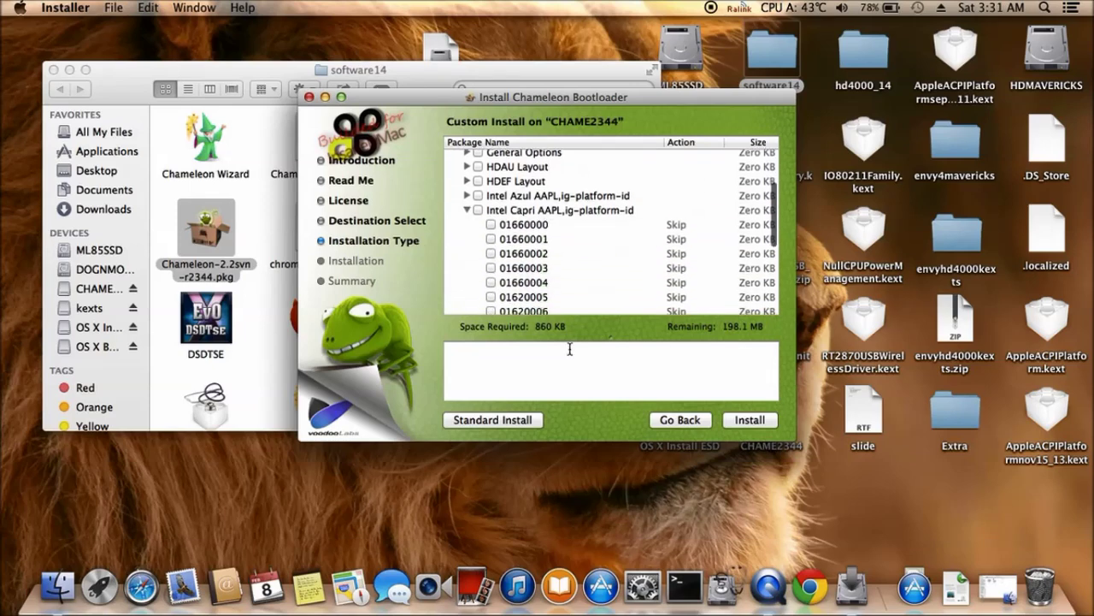
scroll(663, 212, "down", 2)
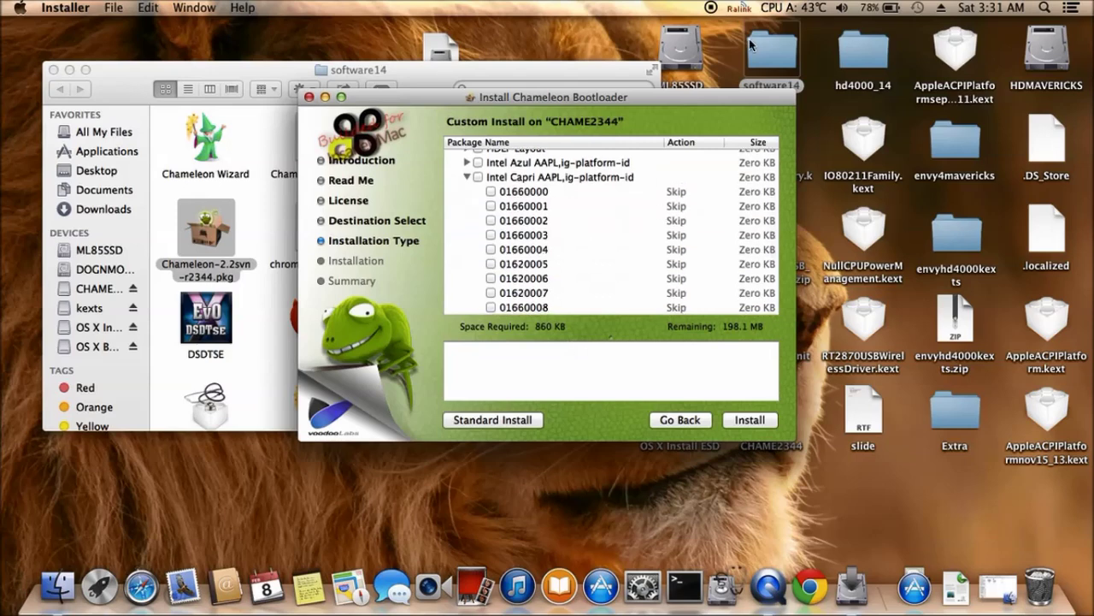
scroll(633, 262, "down", 3)
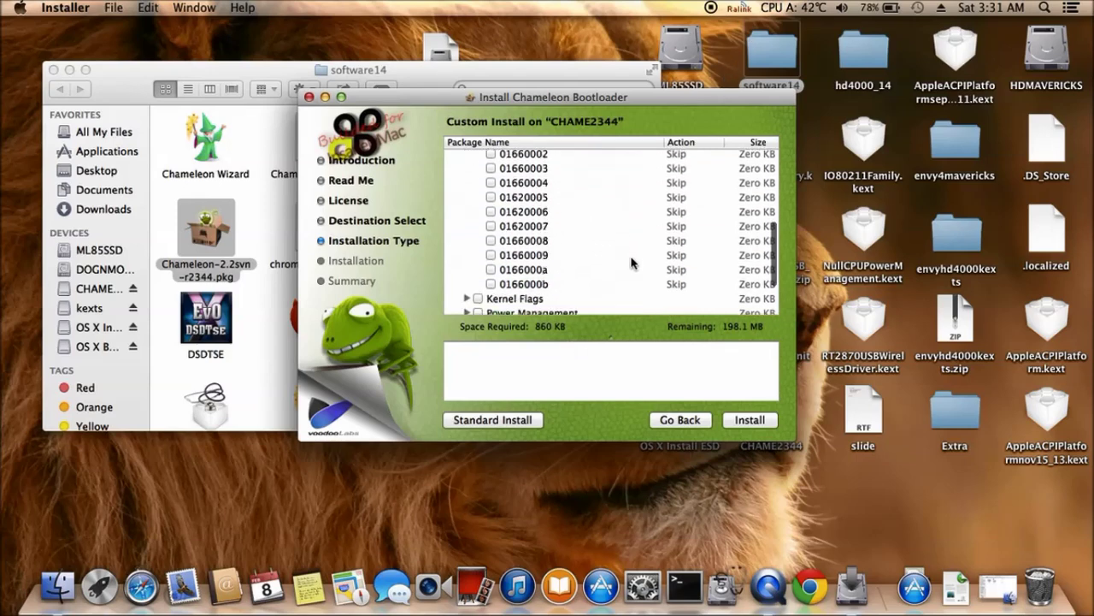
left_click(492, 255)
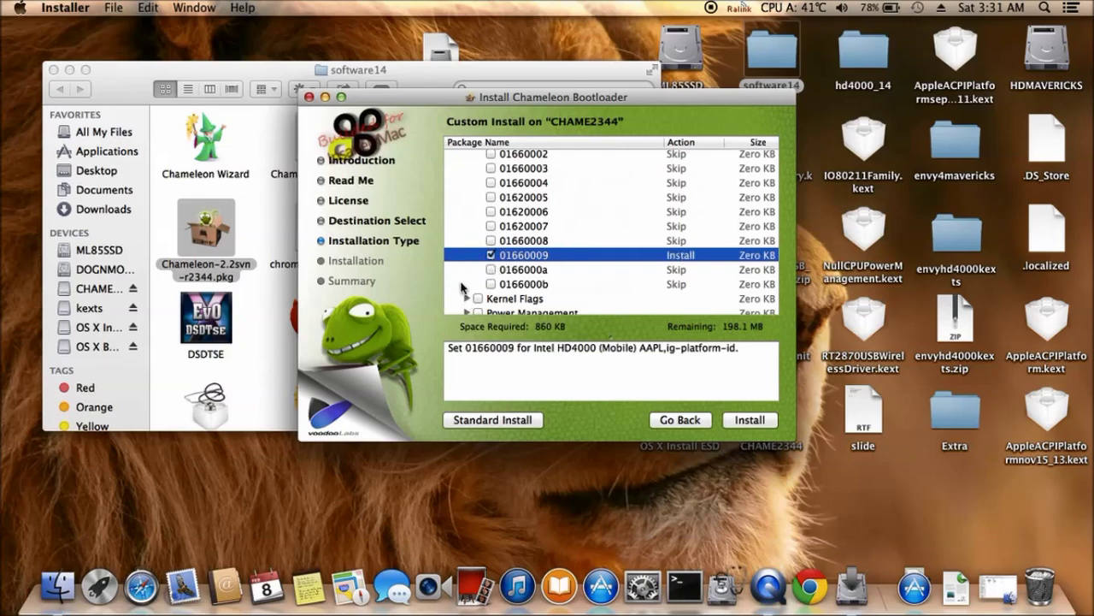
- Enable the kernel flags Verbose Mode, npci=0x2000 and darkwake=0 in the Chameleon settings
left_click(467, 298)
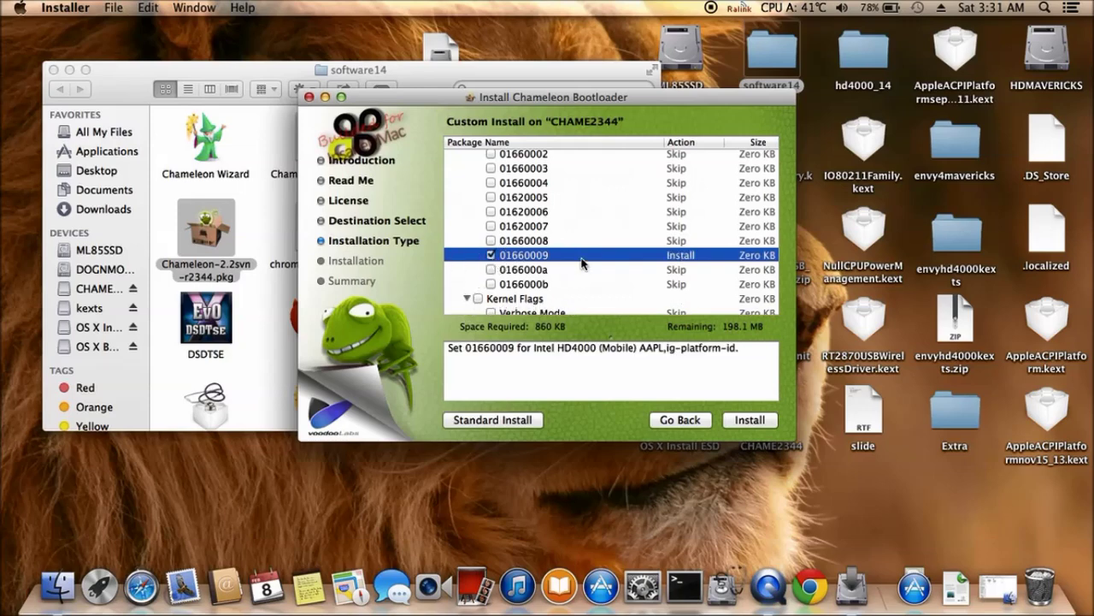
scroll(581, 264, "down", 3)
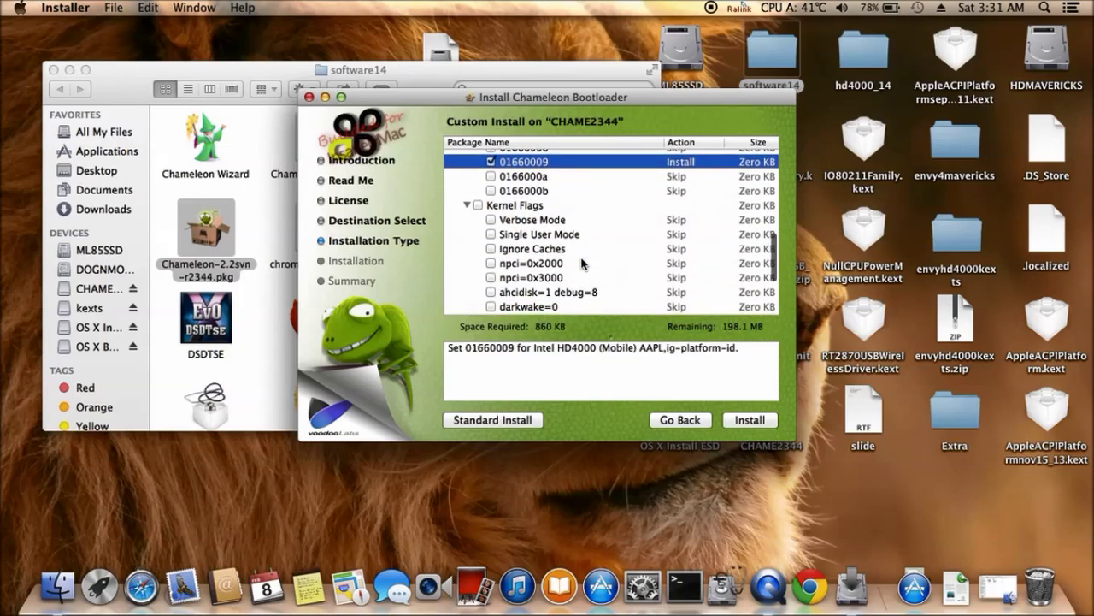
left_click(492, 220)
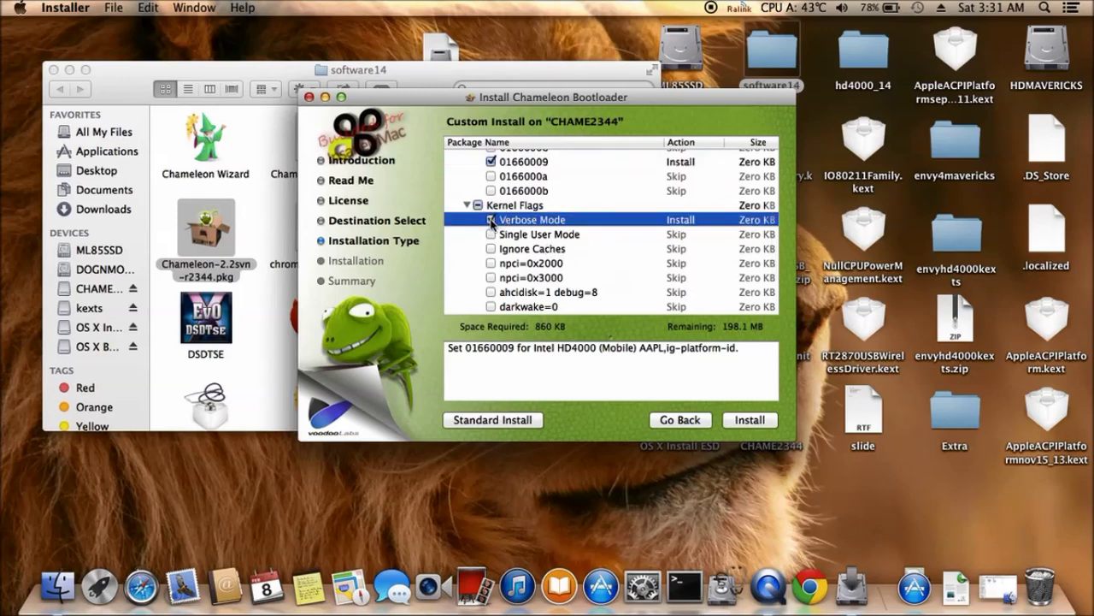
left_click(491, 265)
scroll(454, 279, "down", 3)
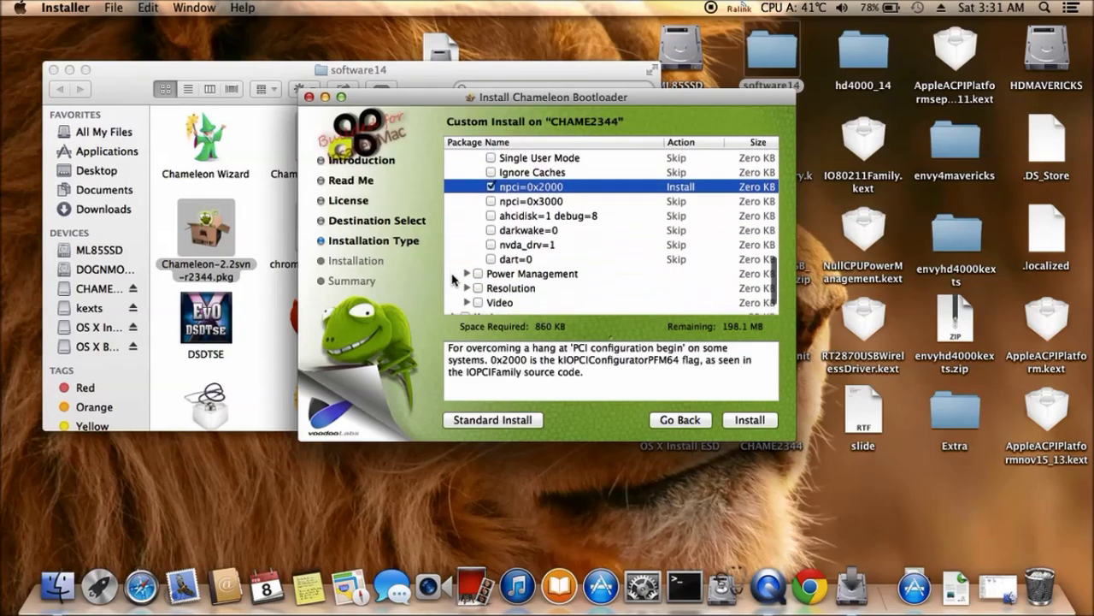
left_click(490, 227)
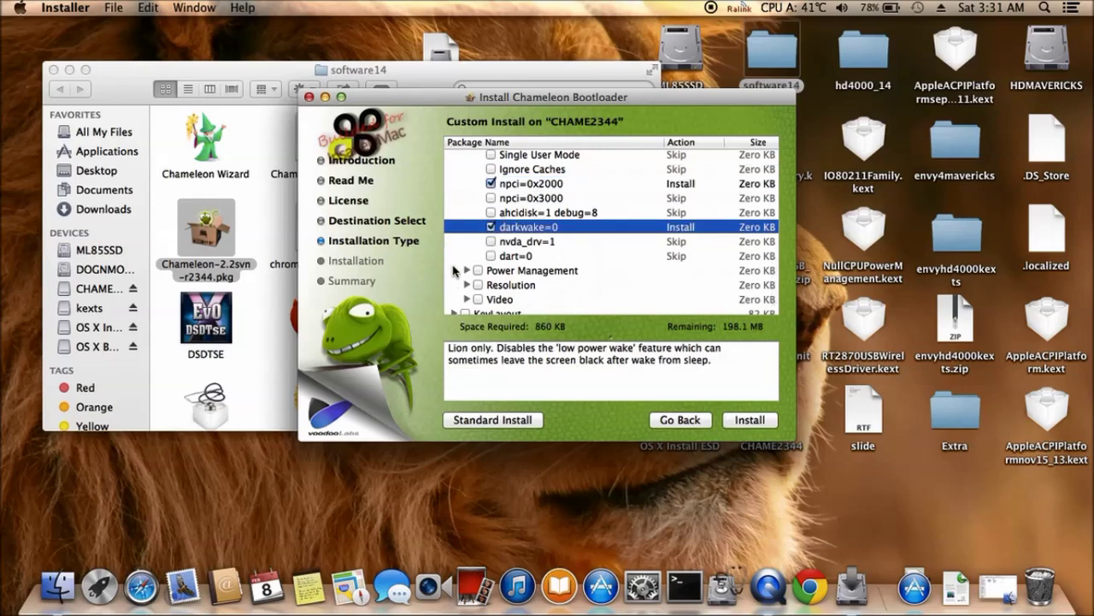
- Look over the Power Management options and enable the 1366x768x32 resolution for the bootloader
left_click(468, 270)
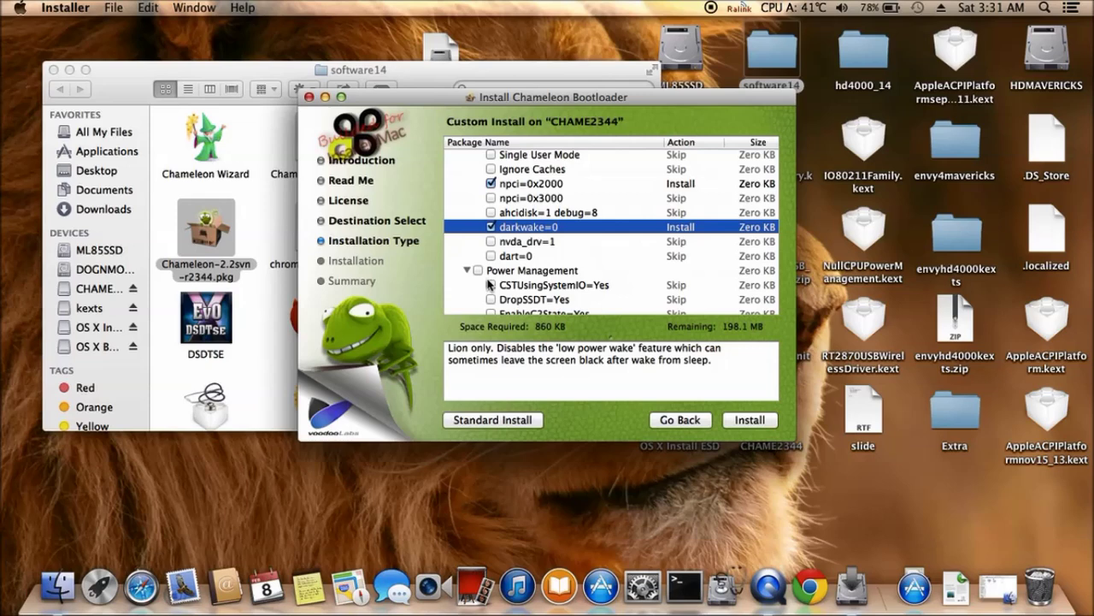
scroll(489, 295, "down", 5)
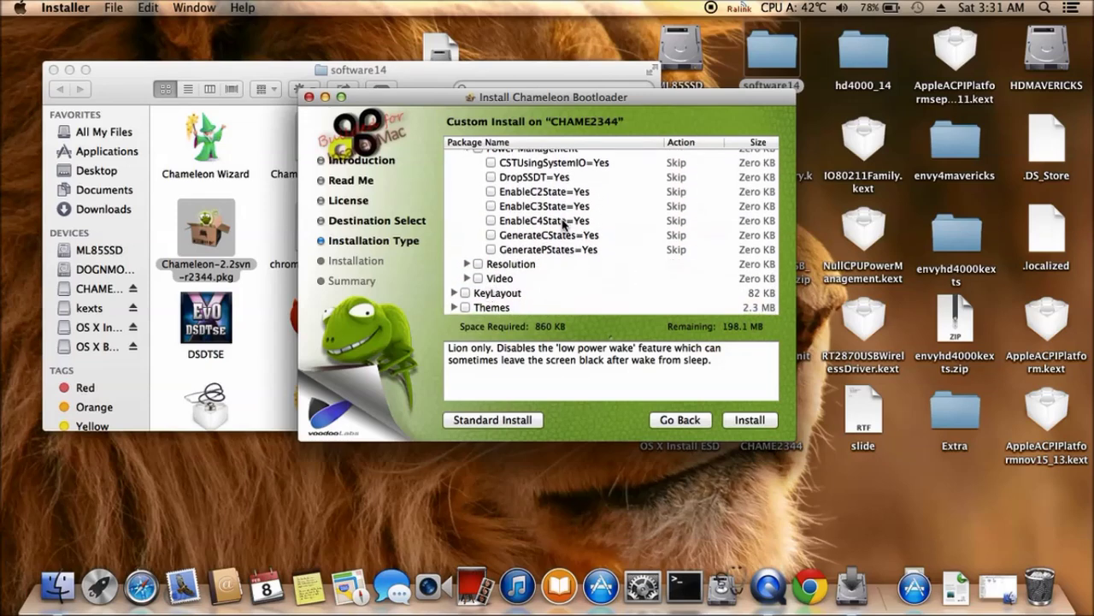
left_click(466, 264)
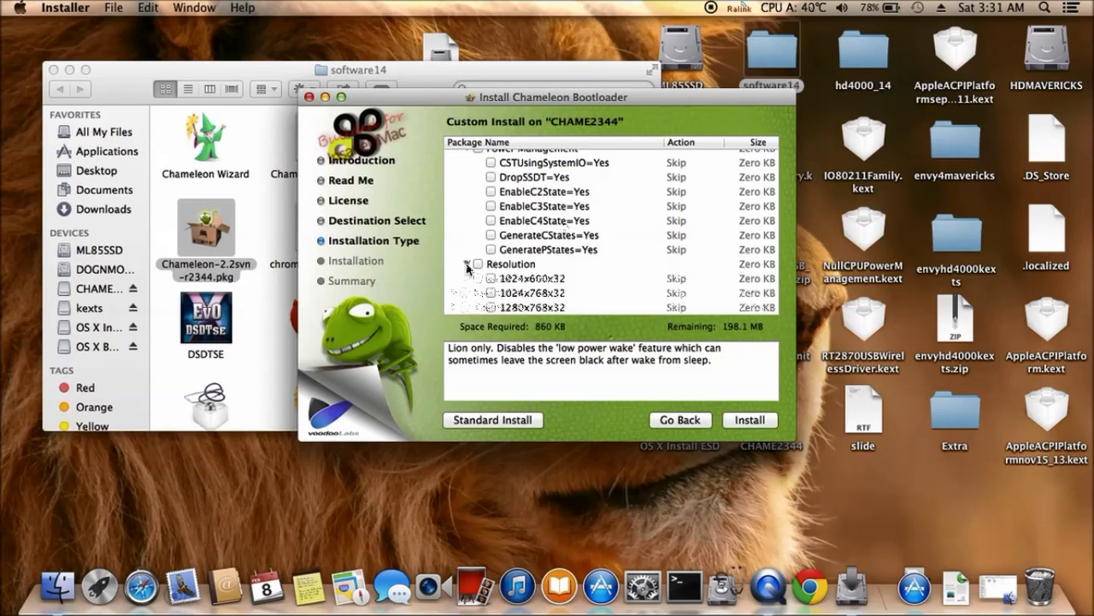
scroll(468, 270, "down", 3)
scroll(467, 269, "down", 1)
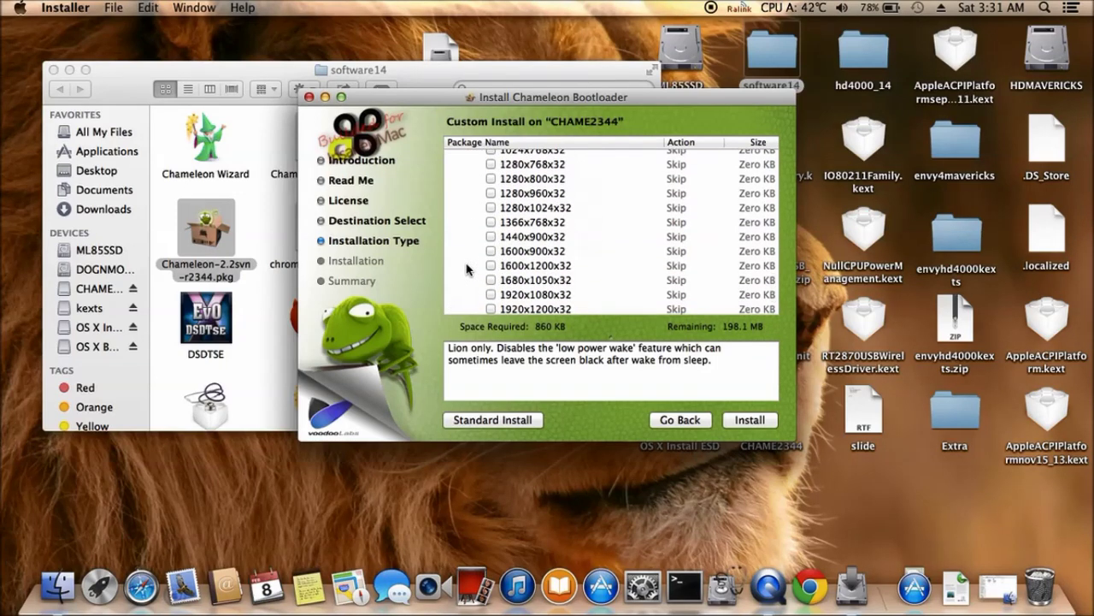
left_click(491, 222)
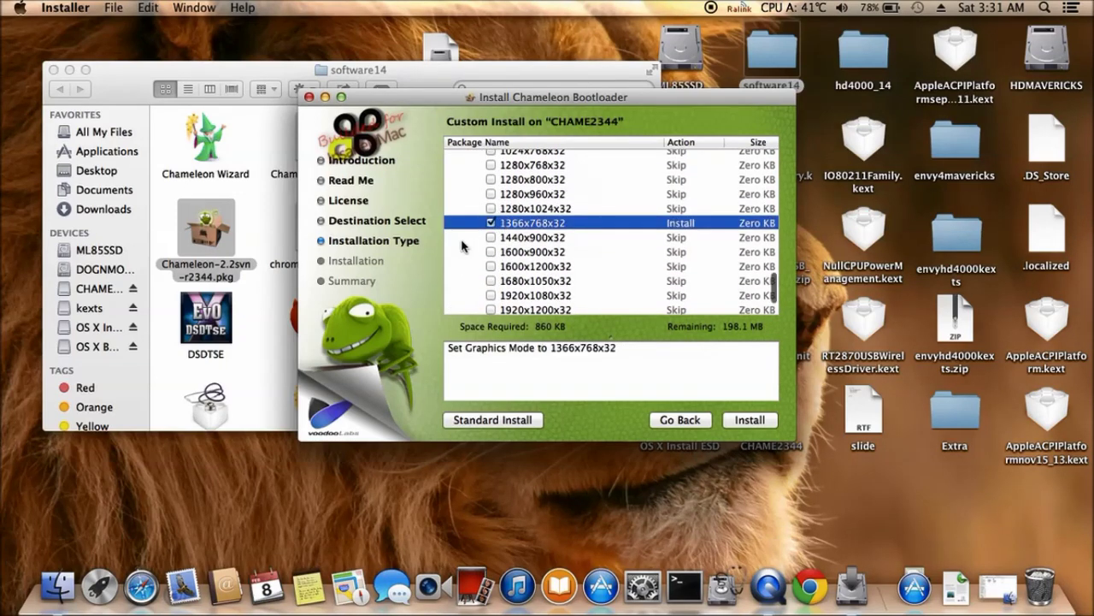
- Enable the GraphicsEnabler=Yes video option and include the Themes package in the custom install
scroll(463, 246, "down", 2)
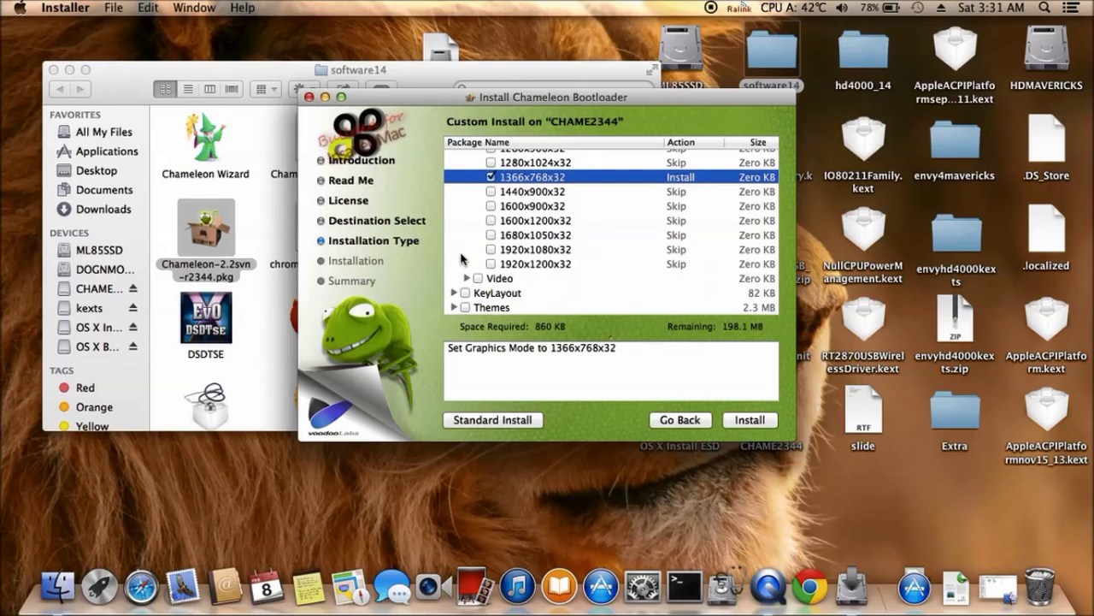
left_click(467, 278)
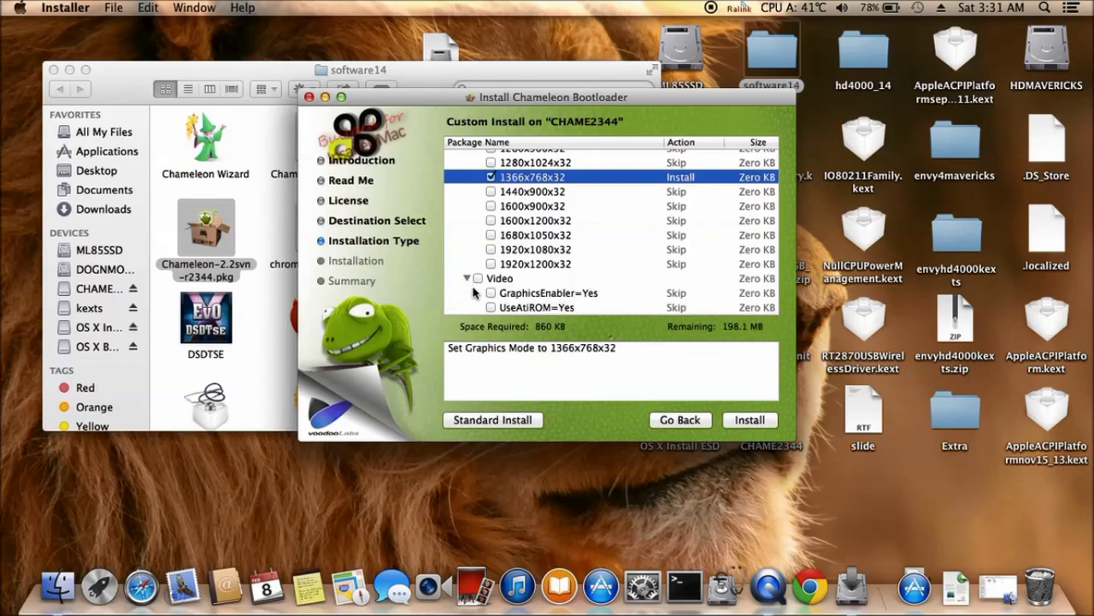
left_click(492, 293)
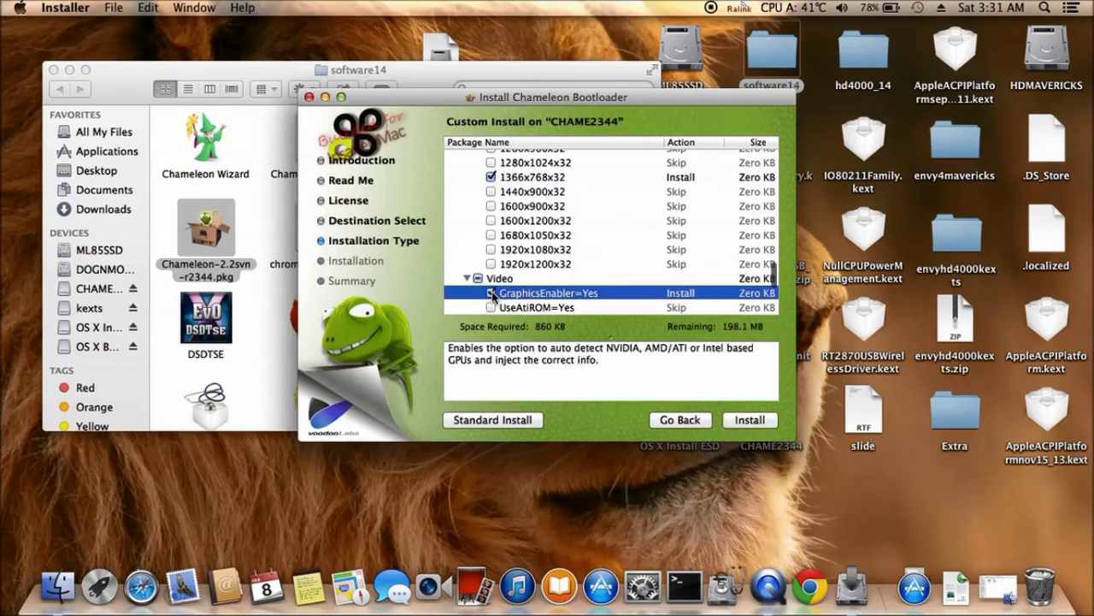
scroll(463, 301, "down", 5)
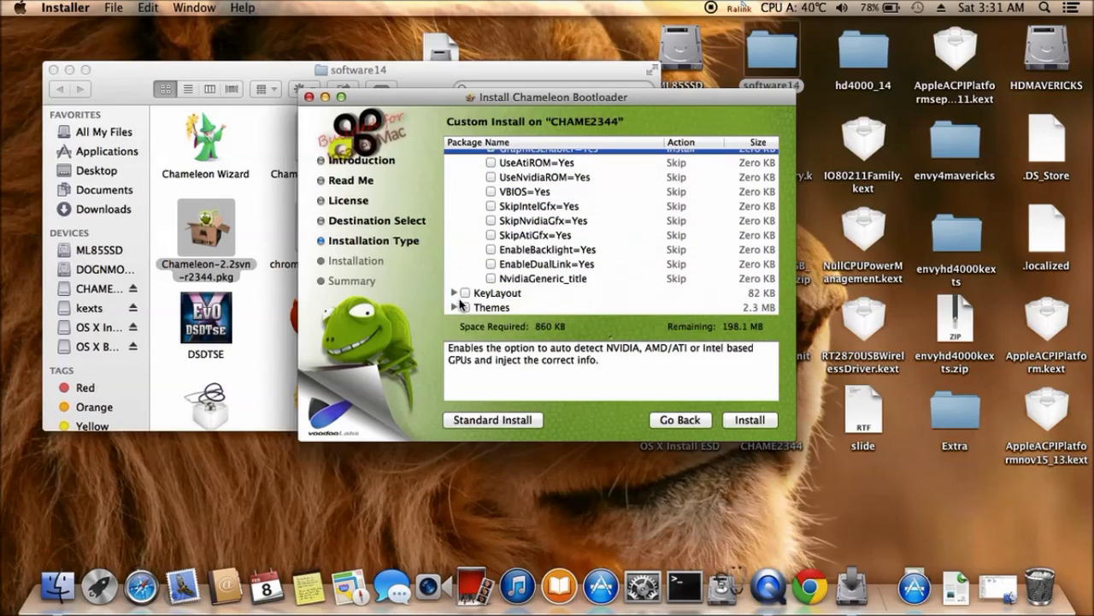
left_click(464, 307)
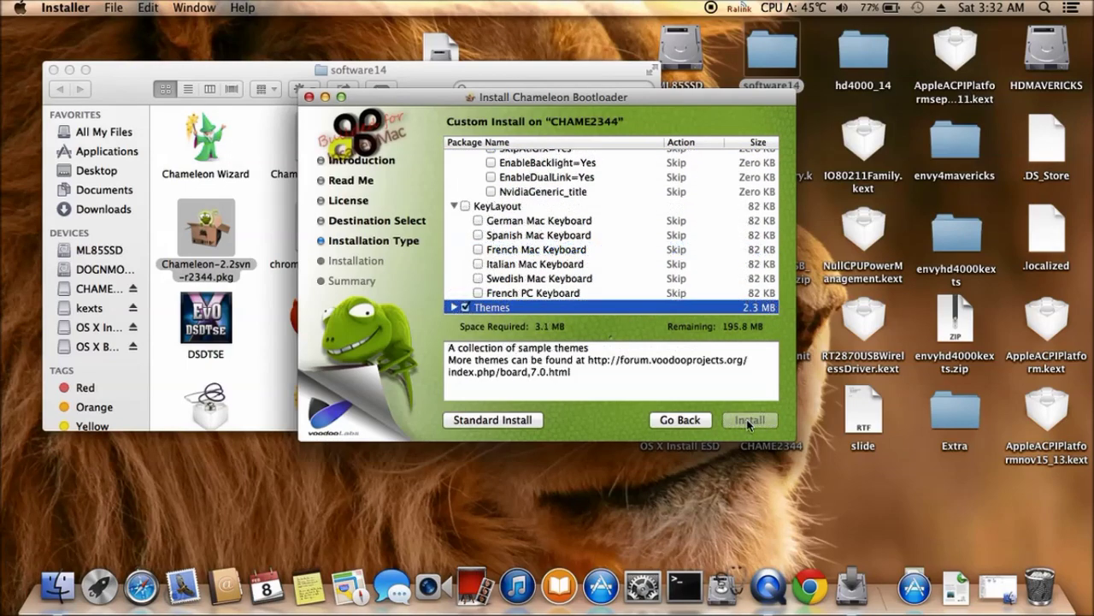
- Install the customized Chameleon package by authorizing it with the account password, and open the CHAME2344 volume
left_click(750, 420)
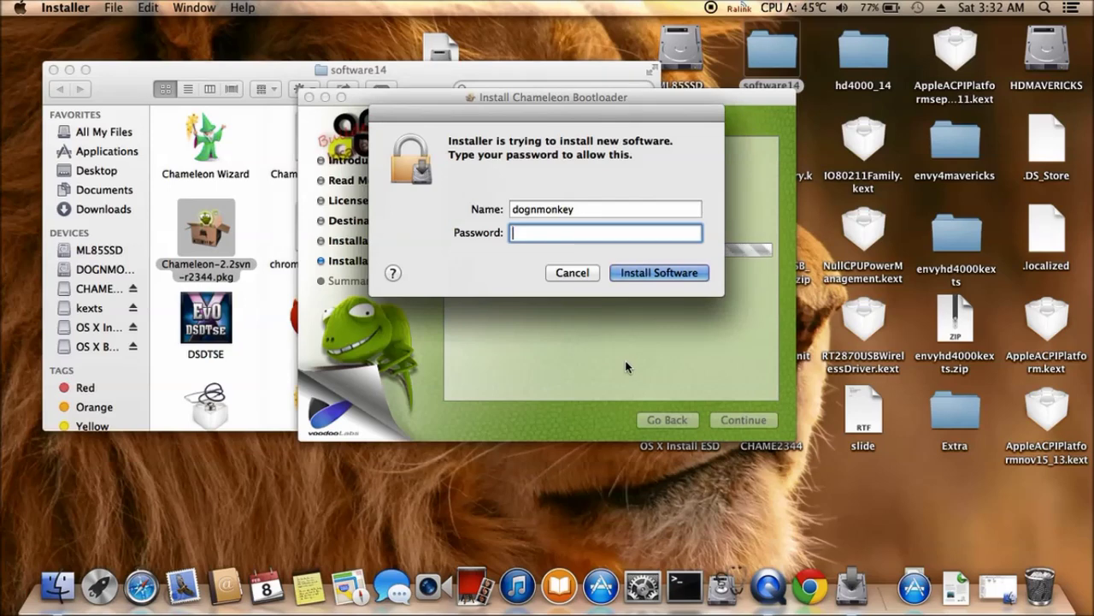
type("******")
left_click(667, 273)
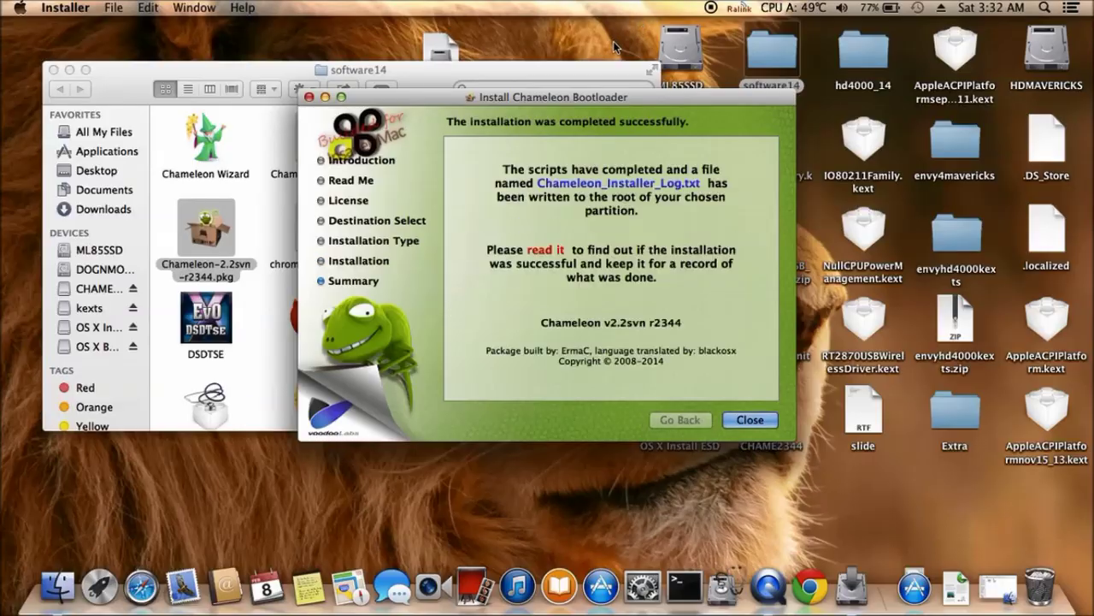
left_click(746, 419)
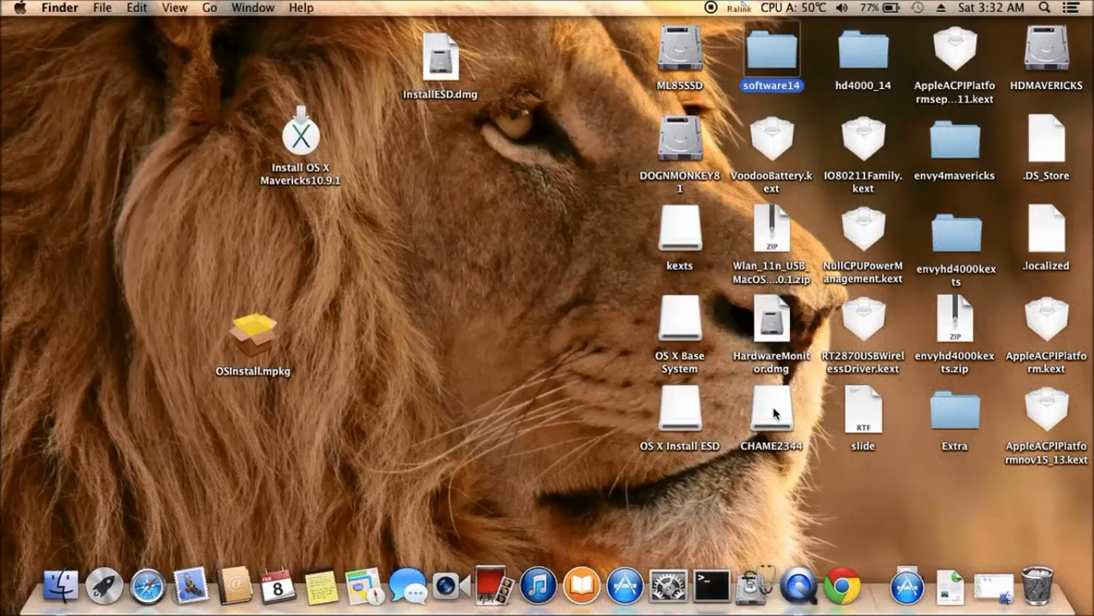
double_click(766, 414)
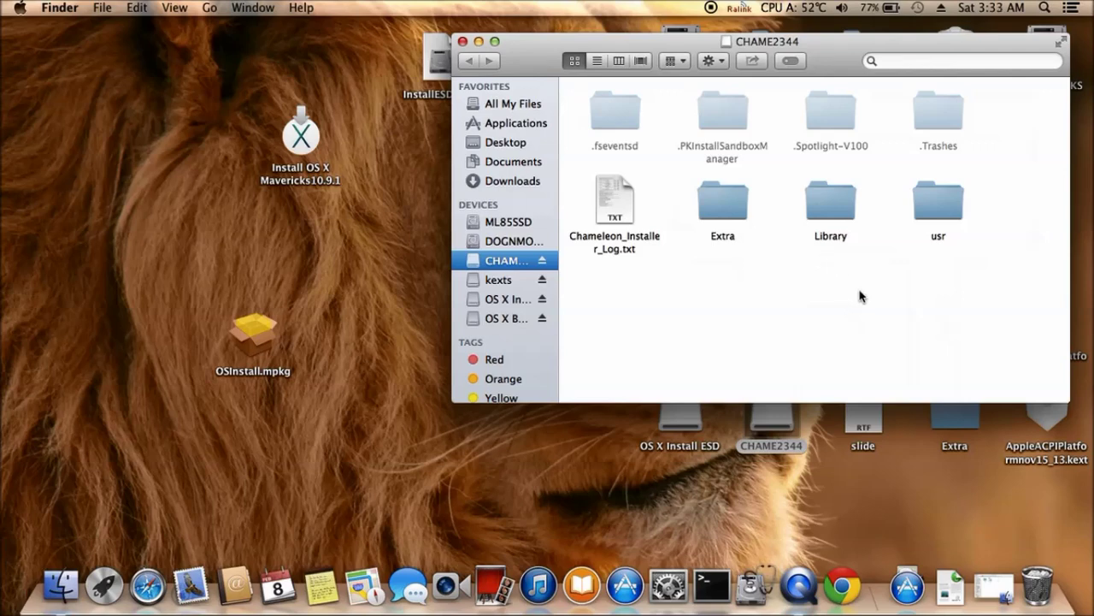
- Copy the boot1h file from usr/standalone/i386 into the root of the CHAME2344 volume
double_click(946, 217)
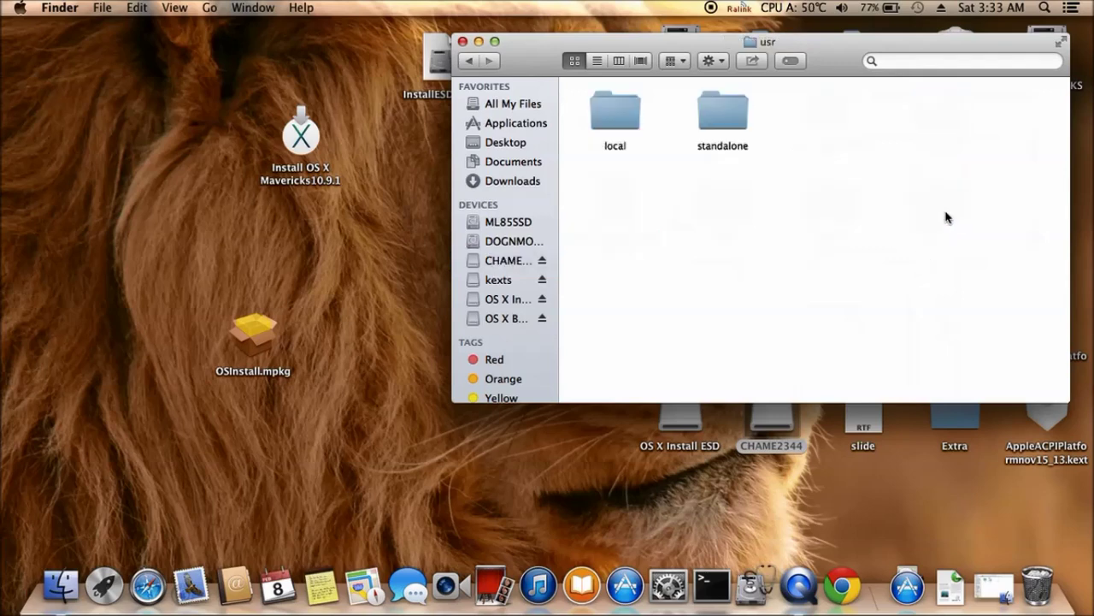
double_click(715, 119)
double_click(633, 120)
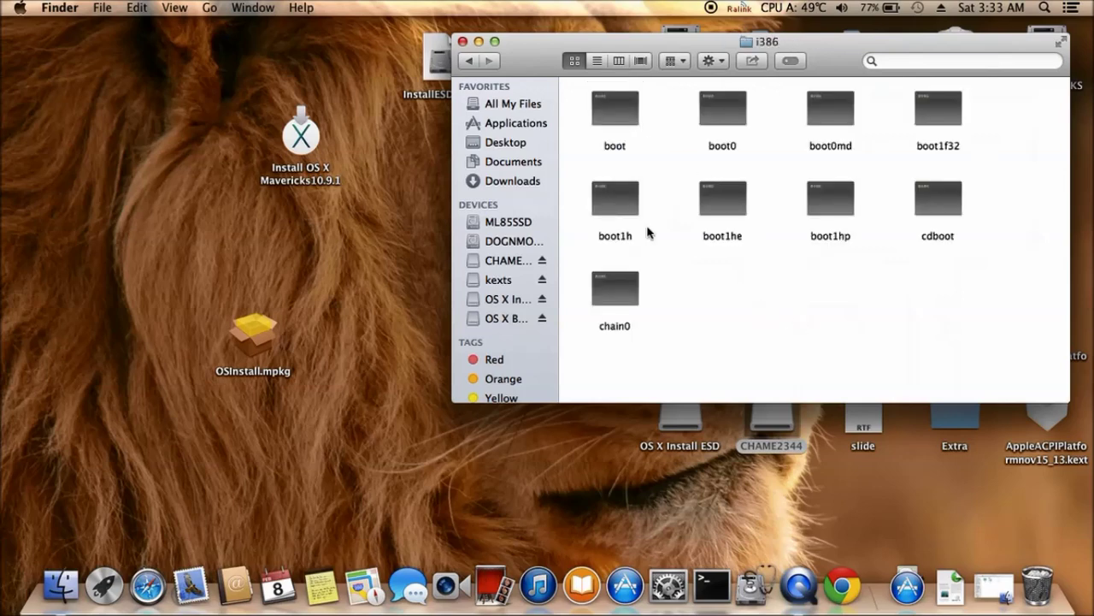
left_click(605, 196)
right_click(600, 191)
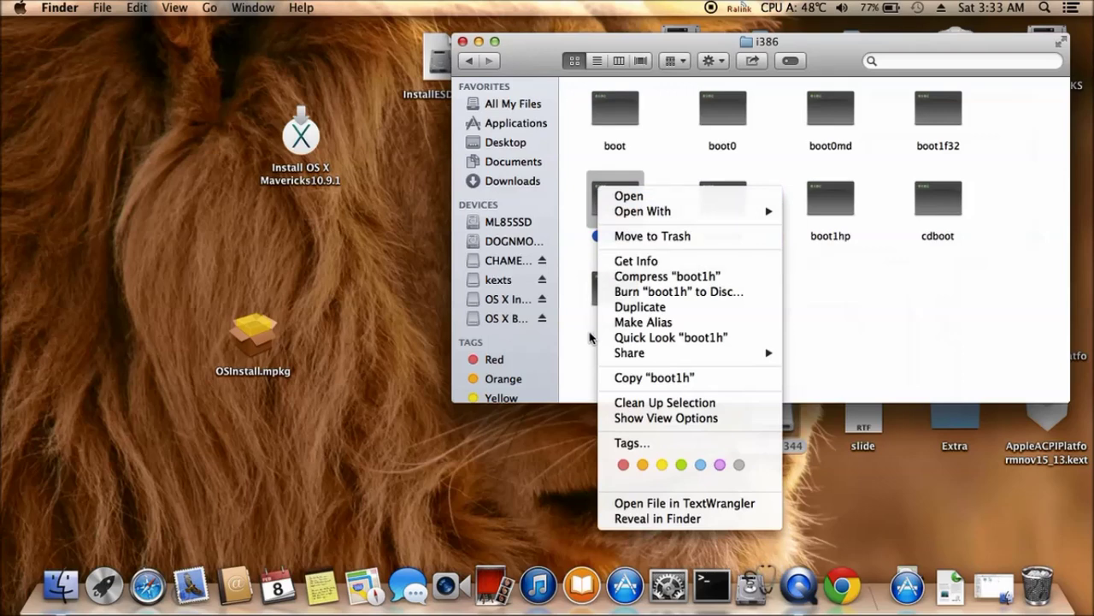
left_click(620, 377)
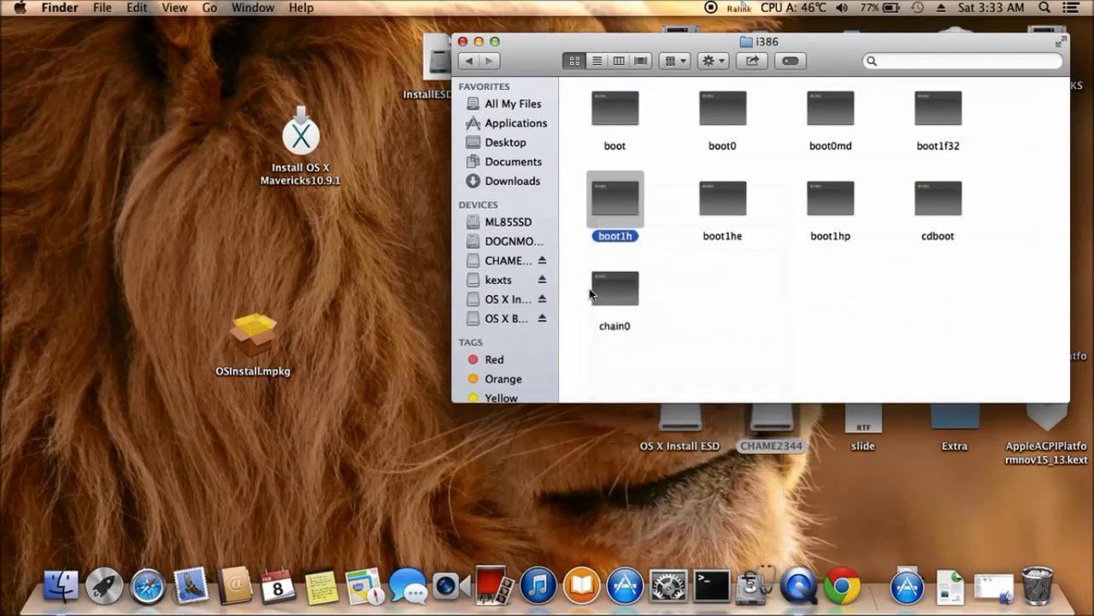
left_click(469, 60)
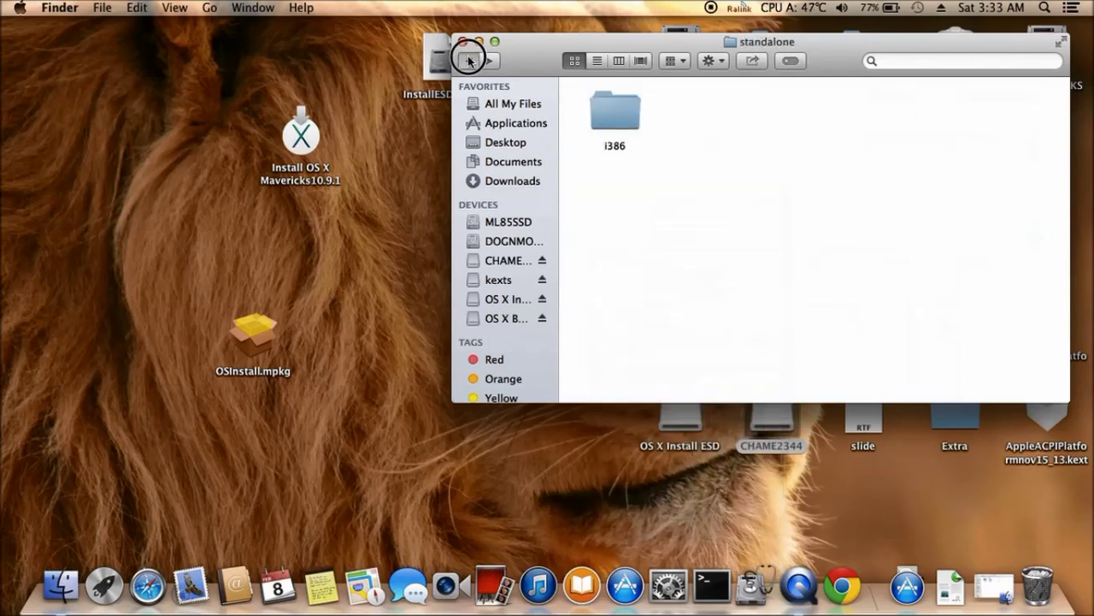
left_click(468, 60)
left_click(469, 60)
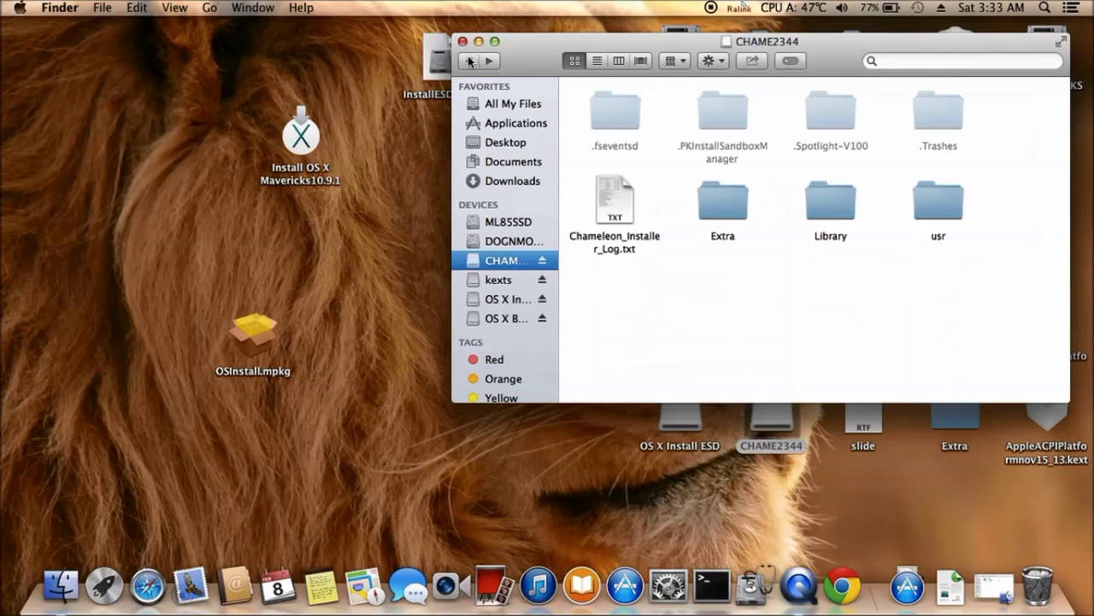
right_click(712, 292)
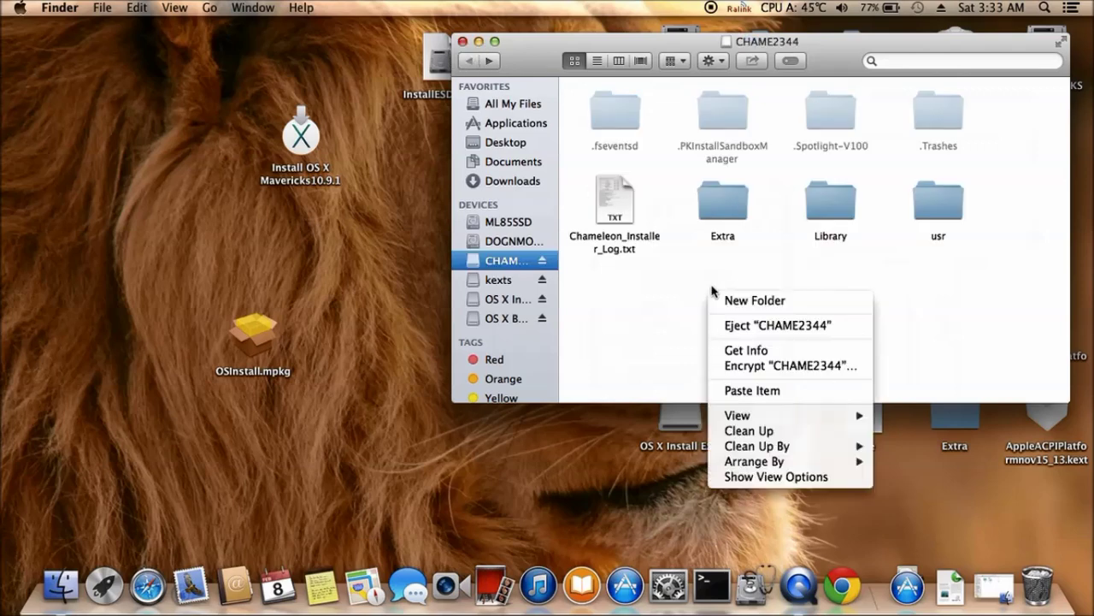
left_click(737, 391)
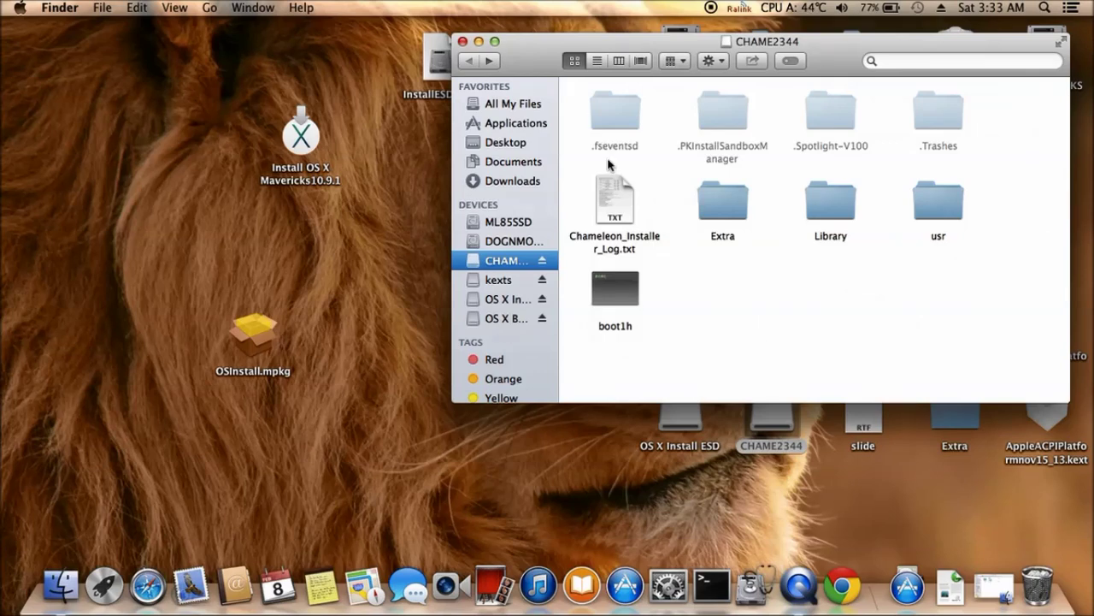
- Open the Extra folder on CHAME2344 and check the contents of its modules folder
left_click_drag(517, 52, 318, 58)
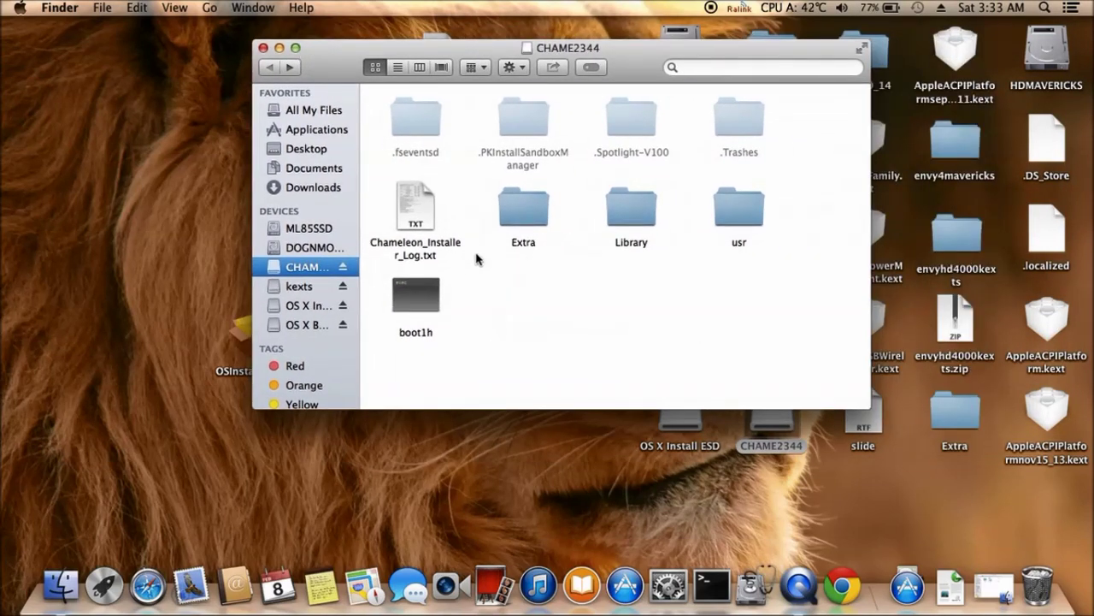
double_click(530, 220)
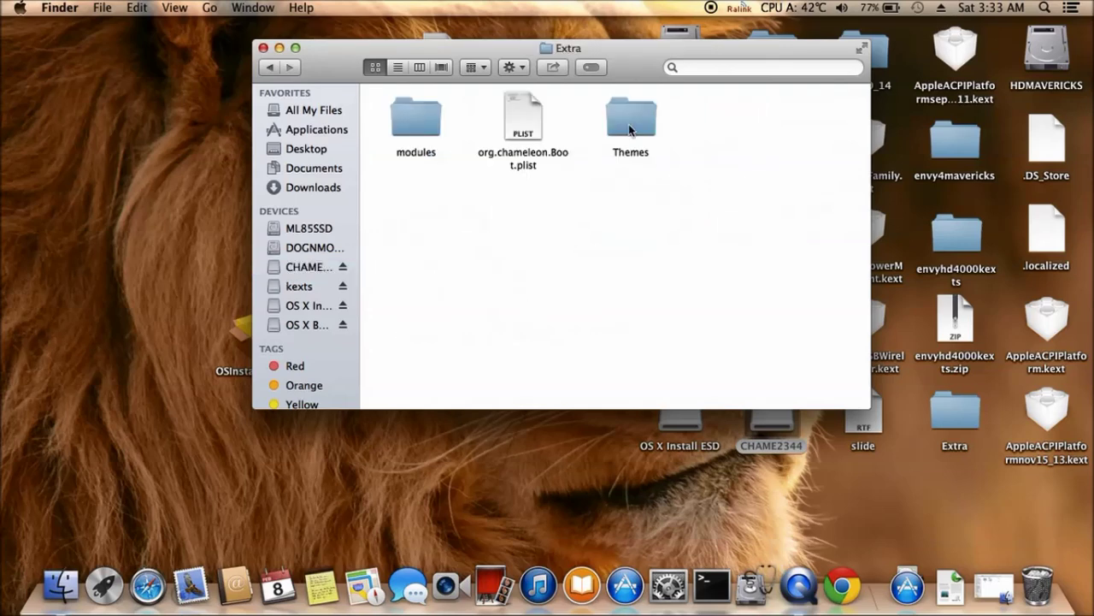
left_click(417, 127)
double_click(417, 127)
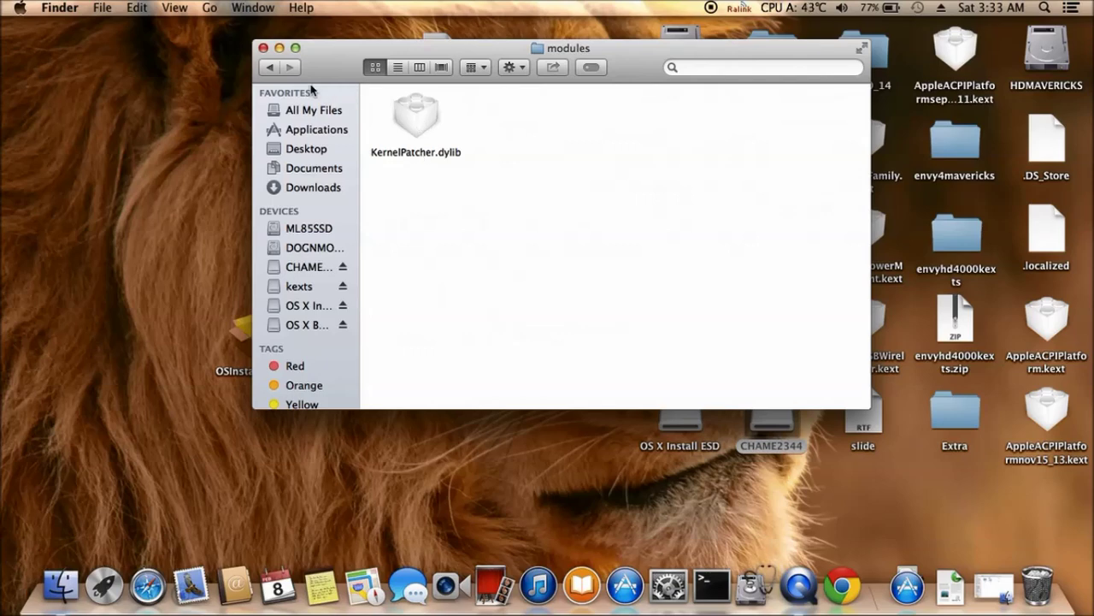
left_click(269, 68)
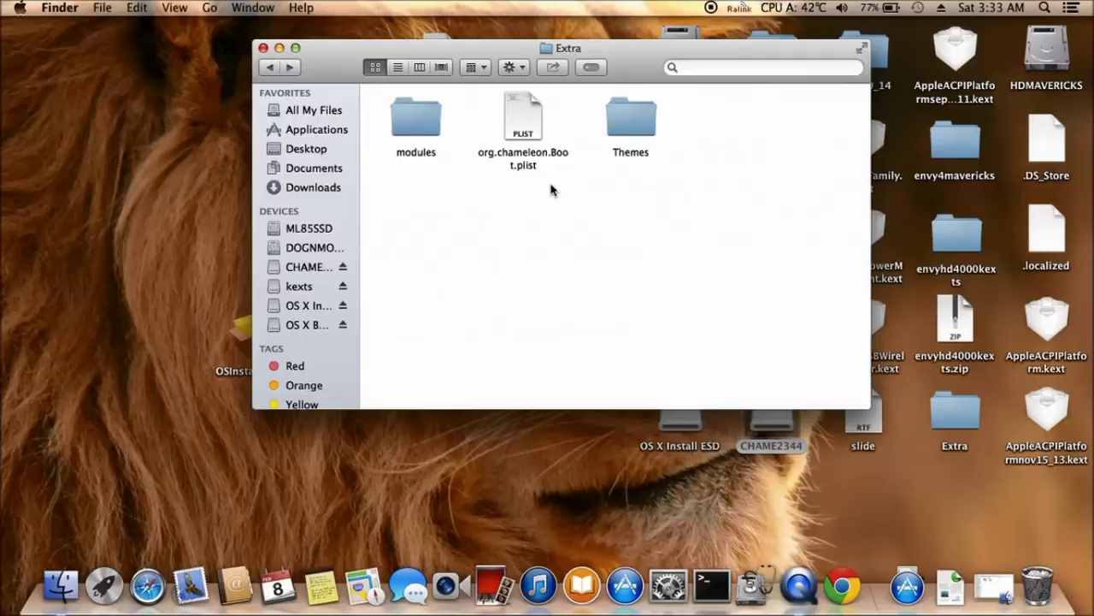
- Copy the EthernetBuiltIn=Yes and PciRoot=1 entries from the /Extra boot plist into CHAME2344's org.chameleon.Boot.plist, directly below the dict tag
double_click(527, 136)
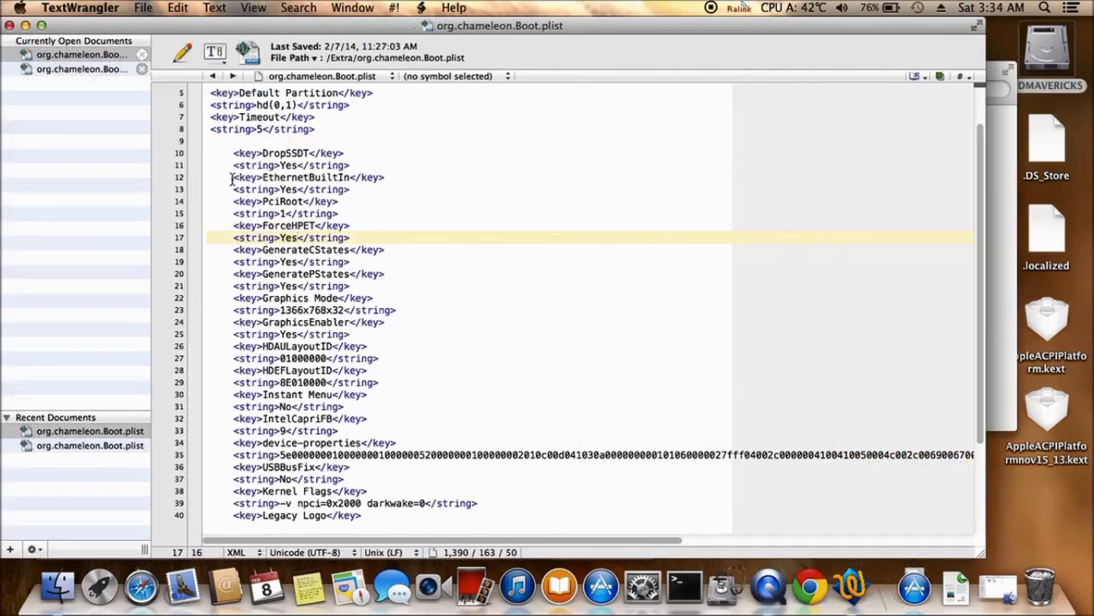
left_click_drag(231, 178, 277, 206)
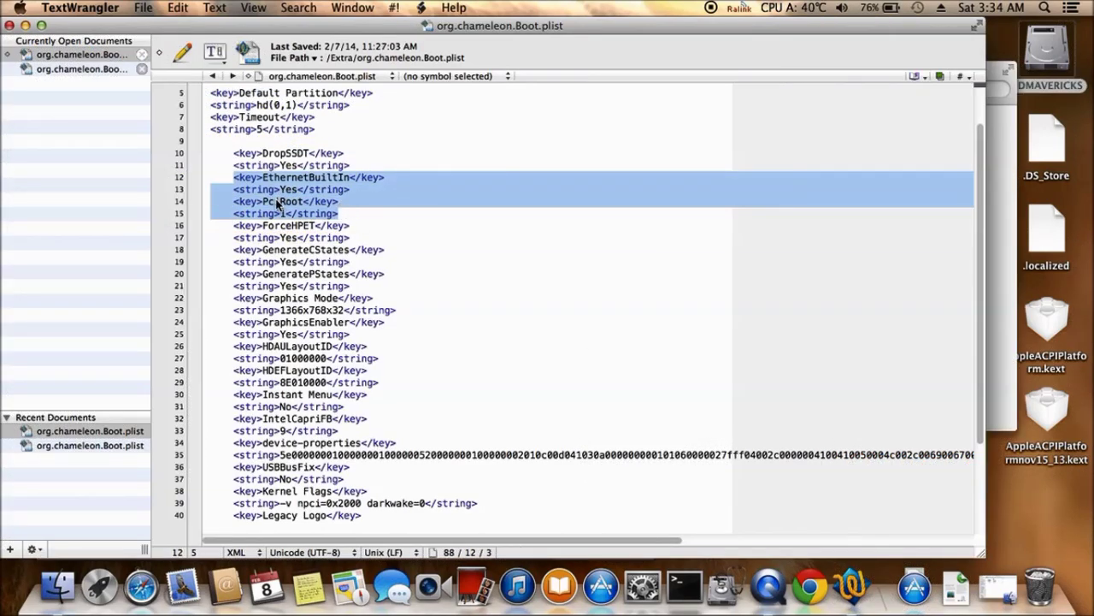
right_click(276, 202)
left_click(308, 250)
left_click(100, 72)
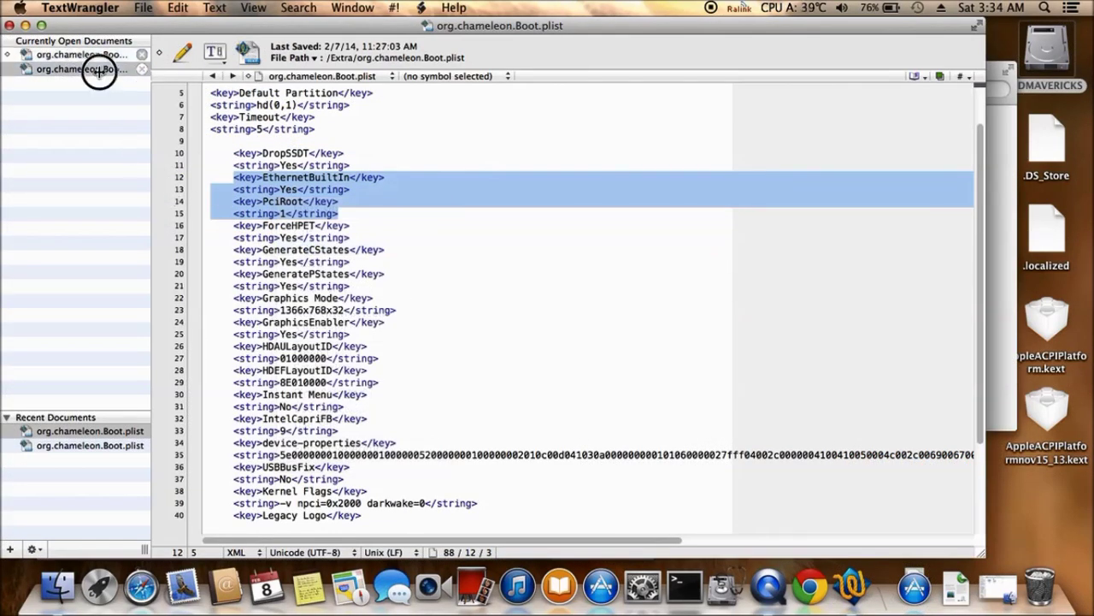
left_click(270, 130)
key("Return")
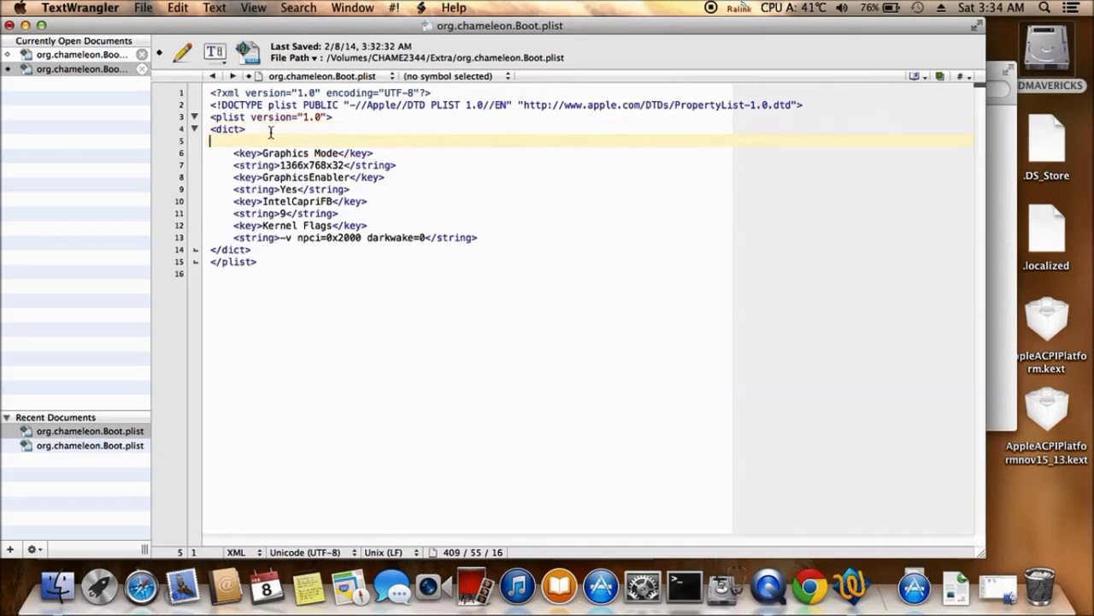
key("cmd+v")
- Copy the Legacy Logo=Yes entry from the /Extra boot plist into CHAME2344's plist, below the Kernel Flags string
left_click(109, 56)
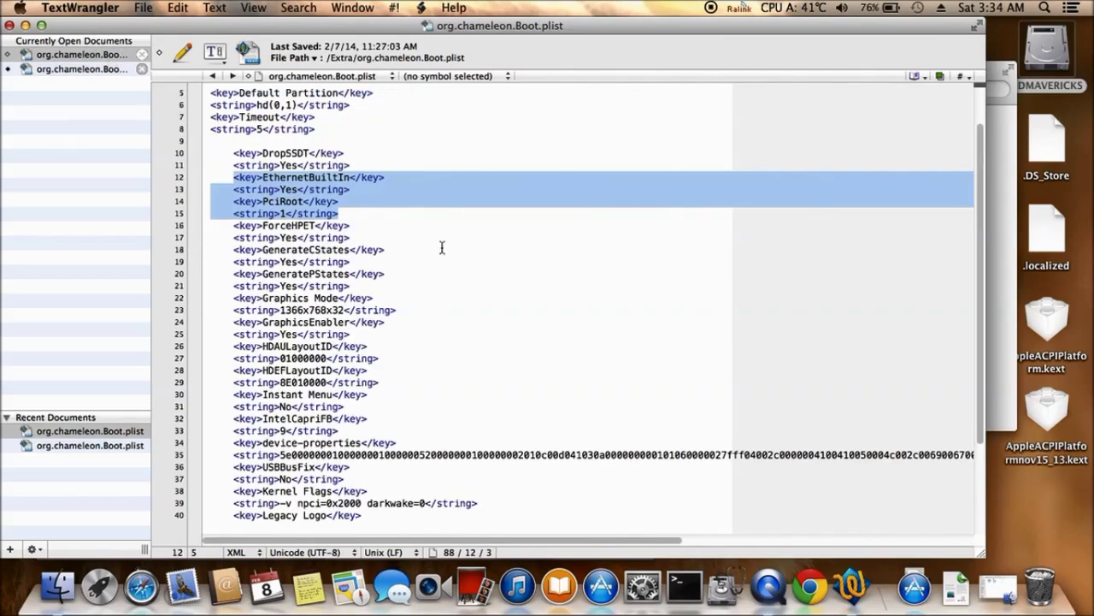
scroll(442, 248, "down", 5)
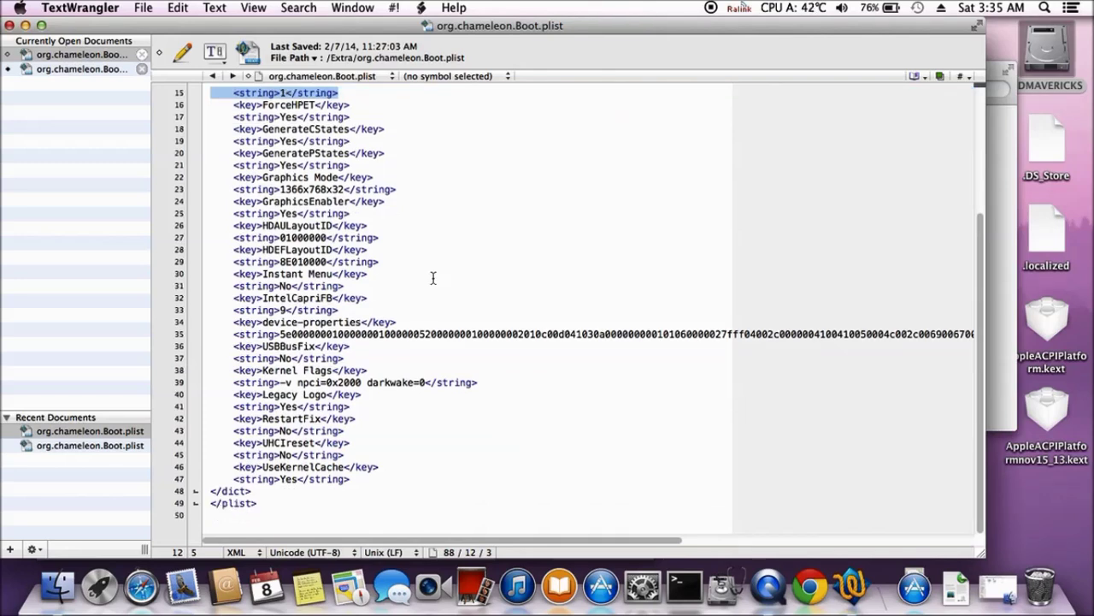
left_click_drag(234, 323, 281, 336)
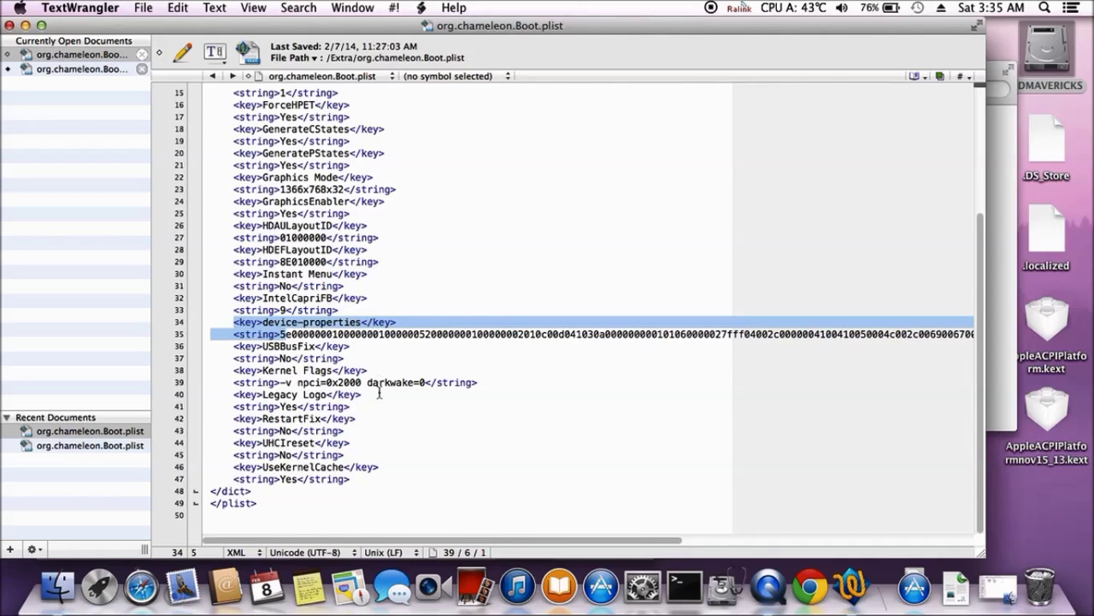
left_click(232, 396)
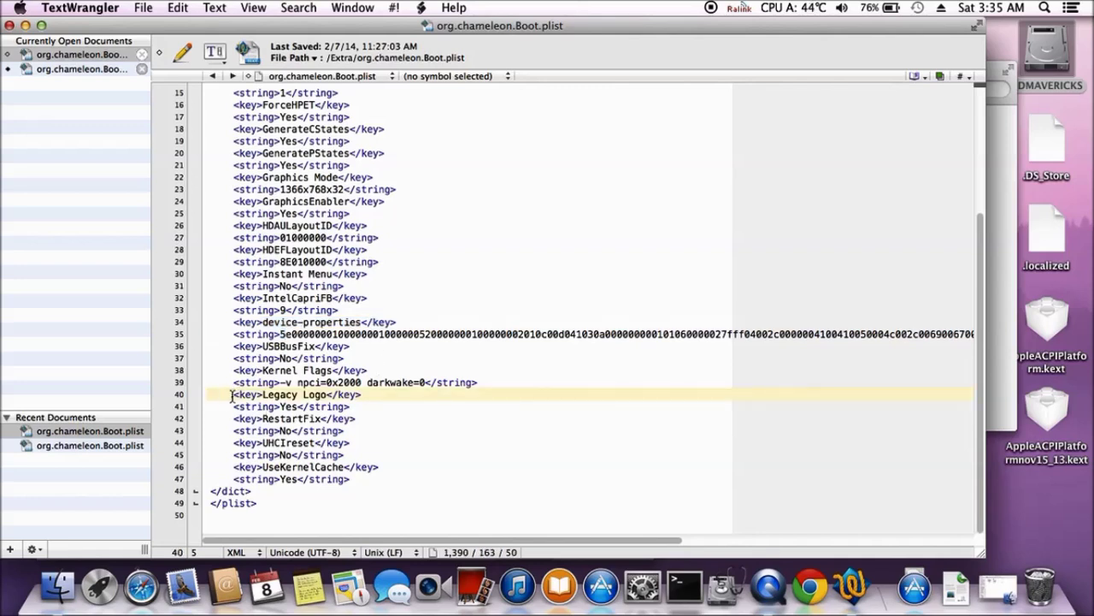
left_click_drag(232, 396, 351, 409)
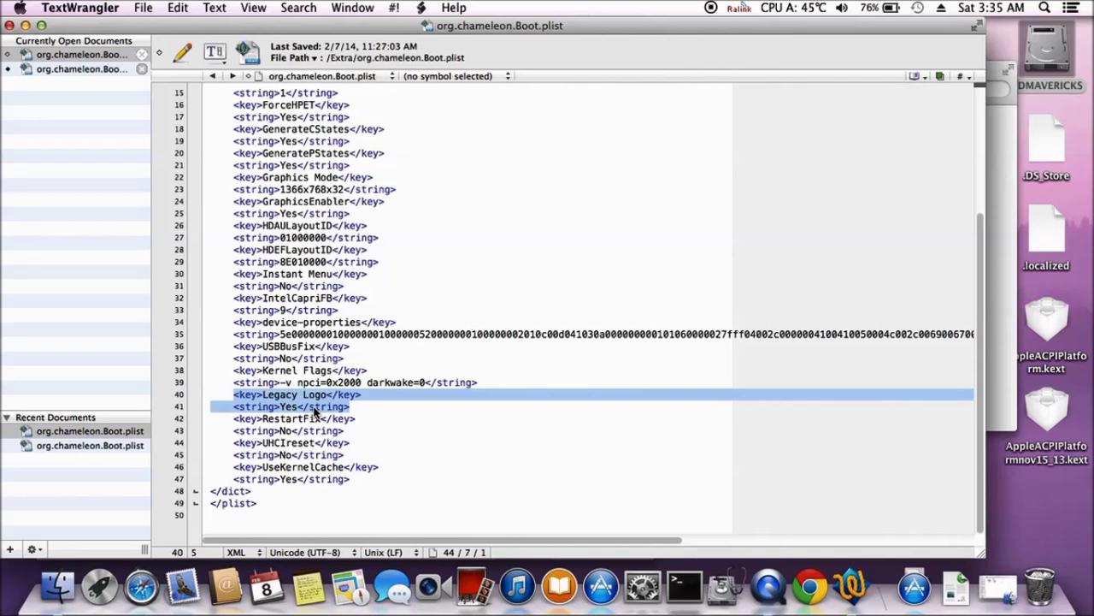
right_click(315, 411)
left_click(86, 69)
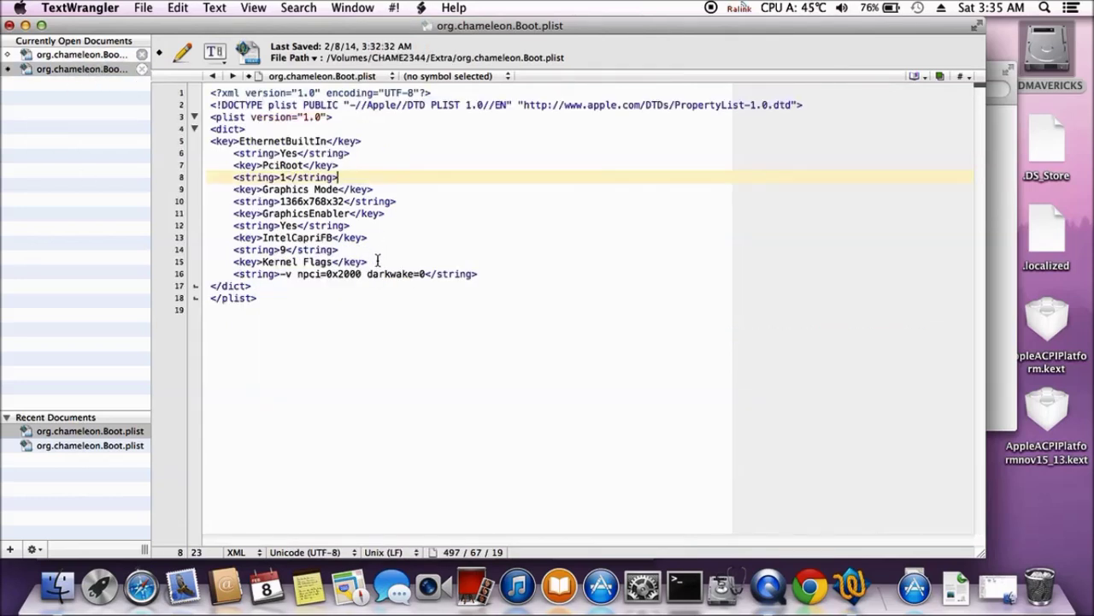
left_click(487, 274)
key("Return")
key("super+v")
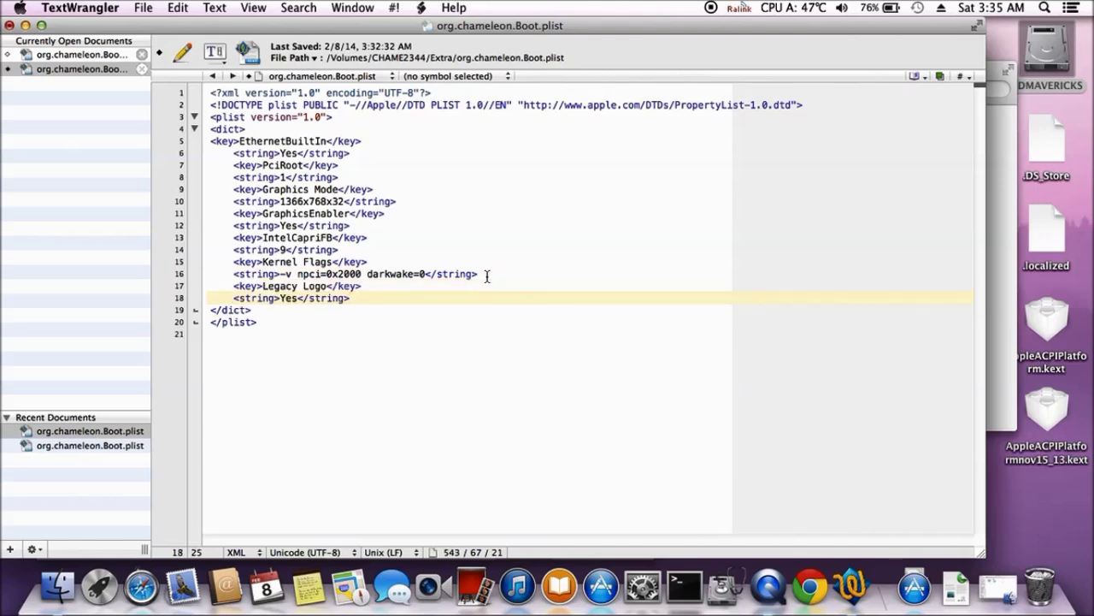
- Add Instant Menu and UseKernelCache entries set to Yes below Legacy Logo, and save CHAME2344's org.chameleon.Boot.plist
key("Return")
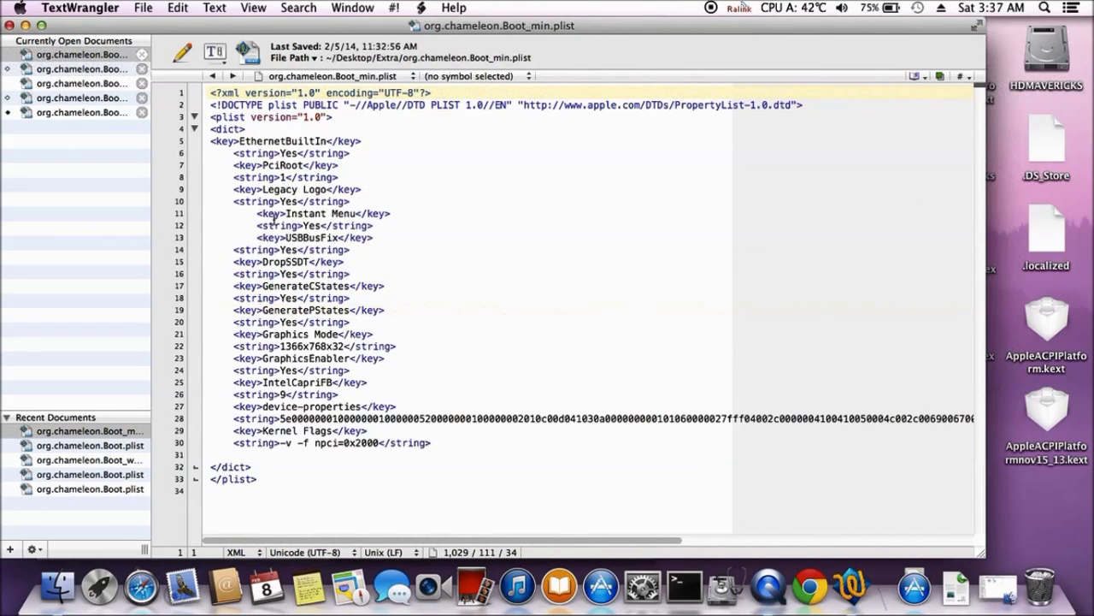
left_click_drag(258, 214, 386, 221)
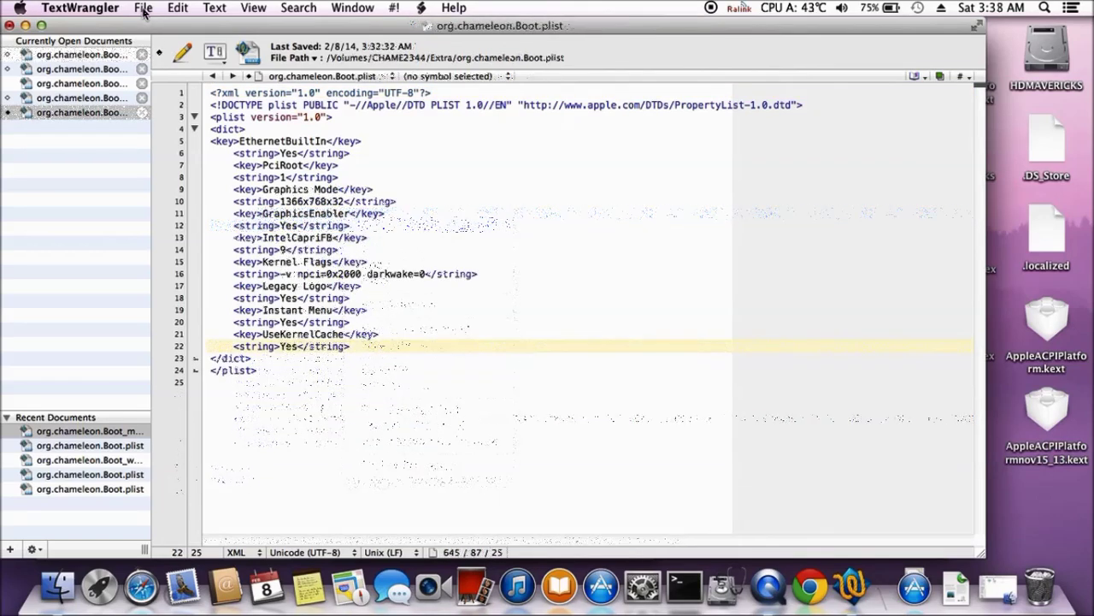
left_click(144, 9)
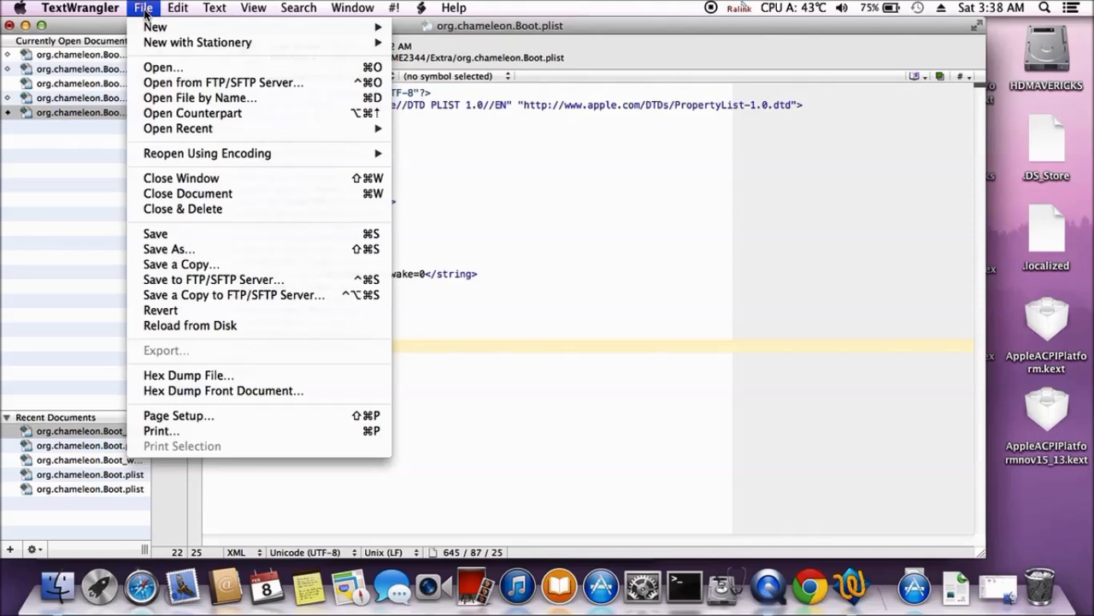
left_click(169, 235)
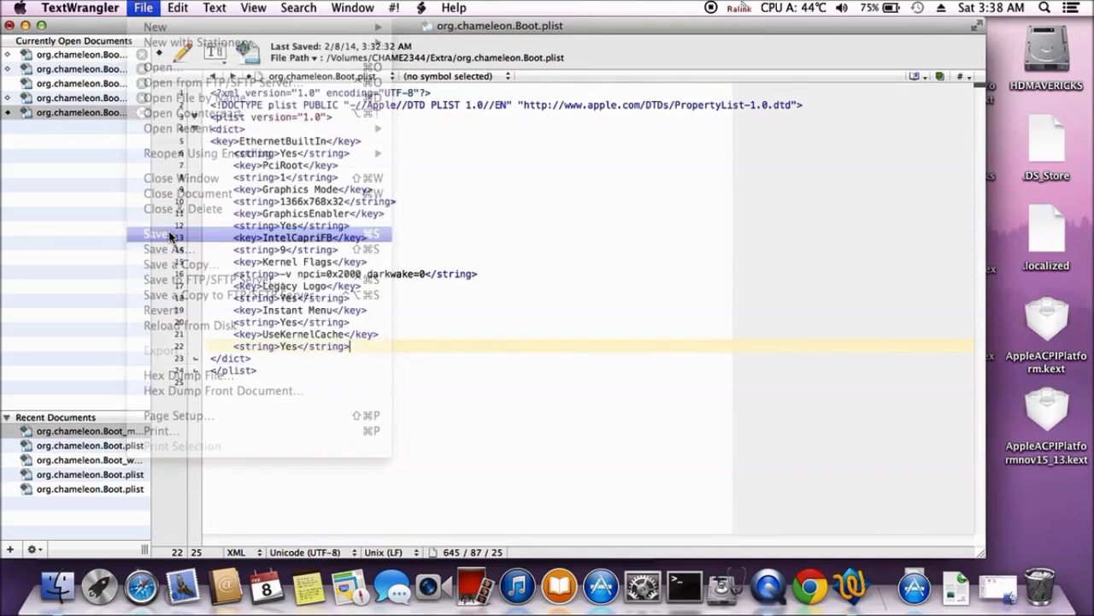
left_click(10, 26)
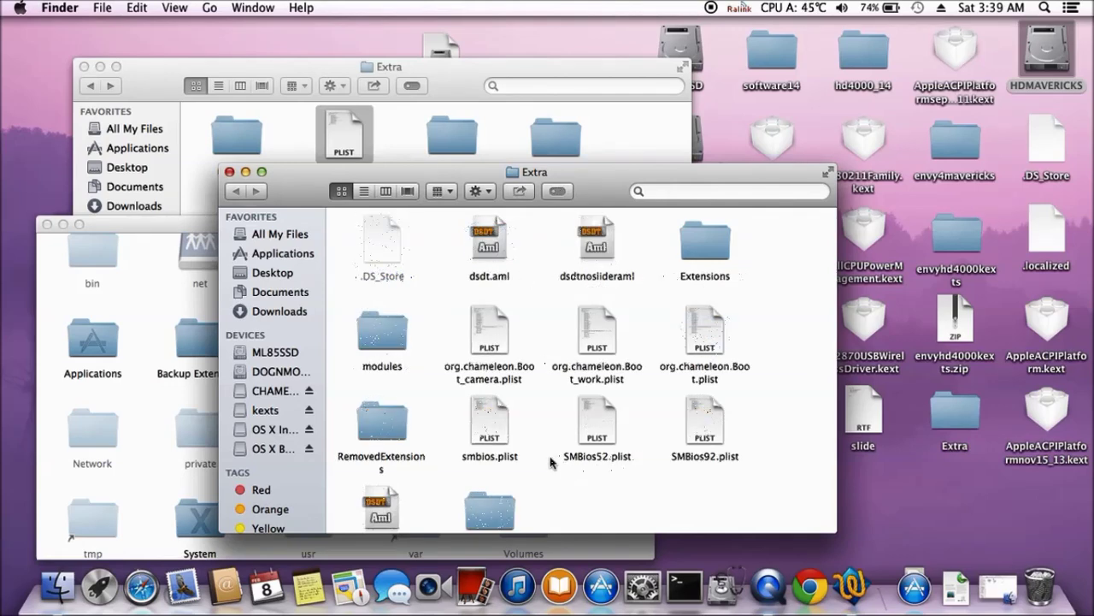
- Copy smbios.plist from the existing system's Extra folder into the Extra folder on CHAME2344
double_click(486, 427)
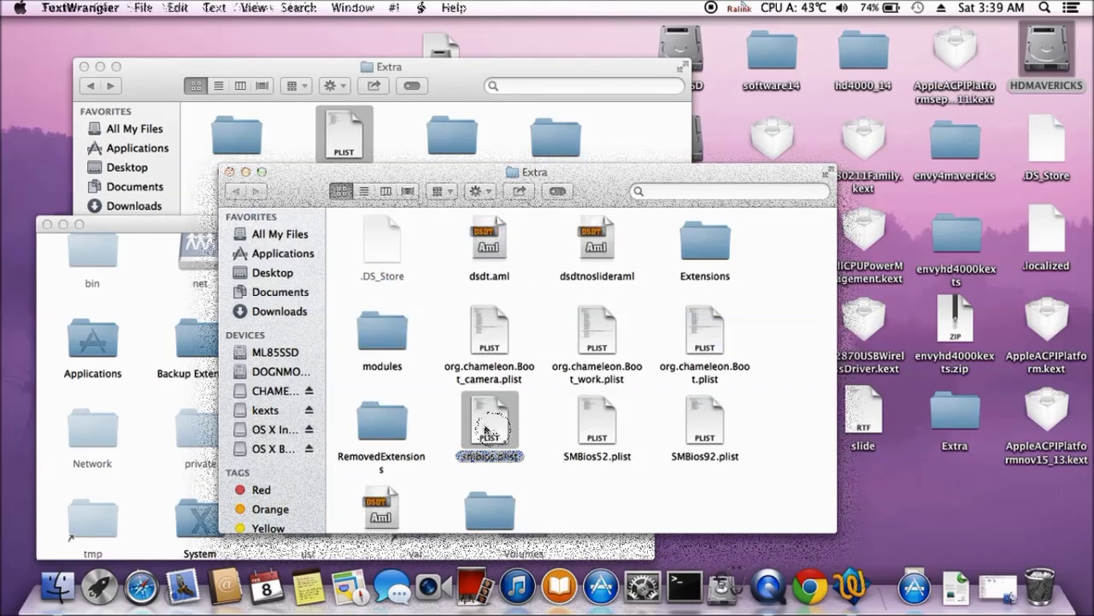
left_click_drag(594, 172, 681, 209)
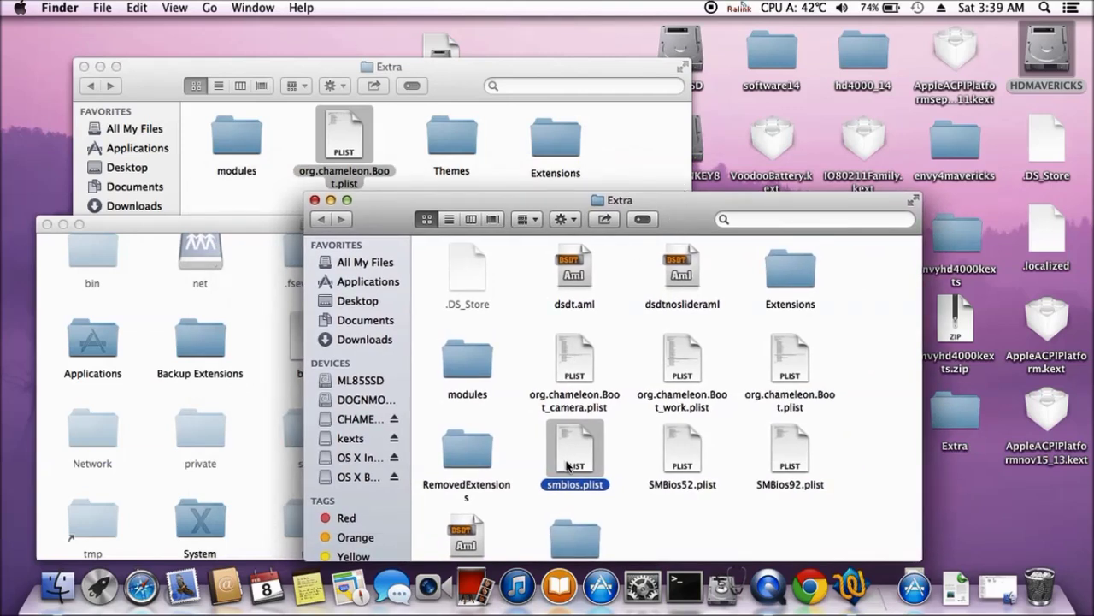
left_click_drag(563, 462, 631, 159)
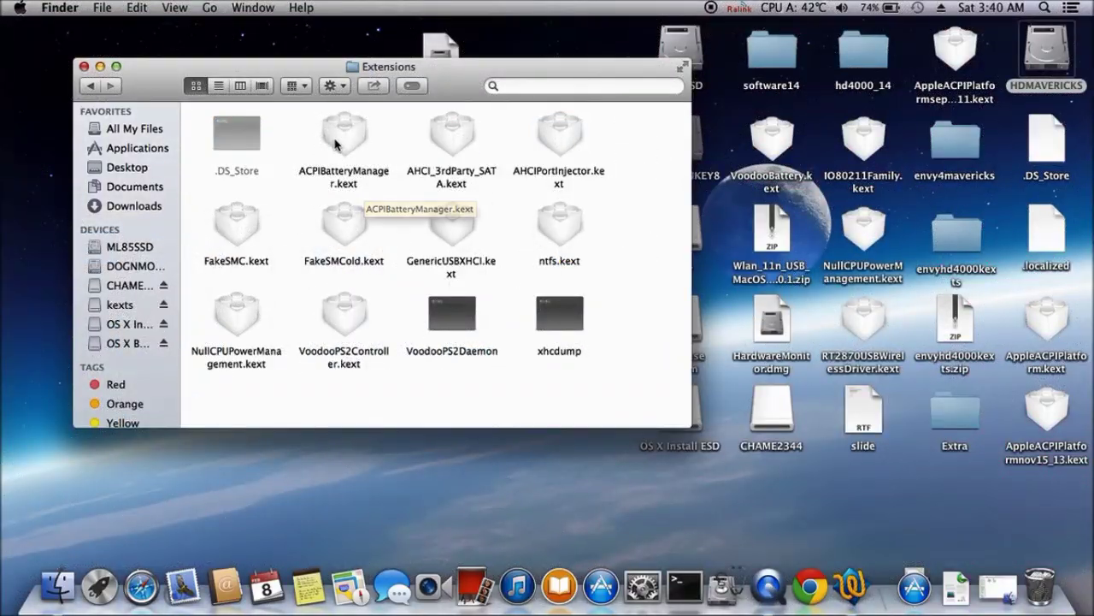
- Check the two AHCI kexts in CHAME2344's Extensions folder and view the file information of FakeSMC.kext
left_click(455, 147)
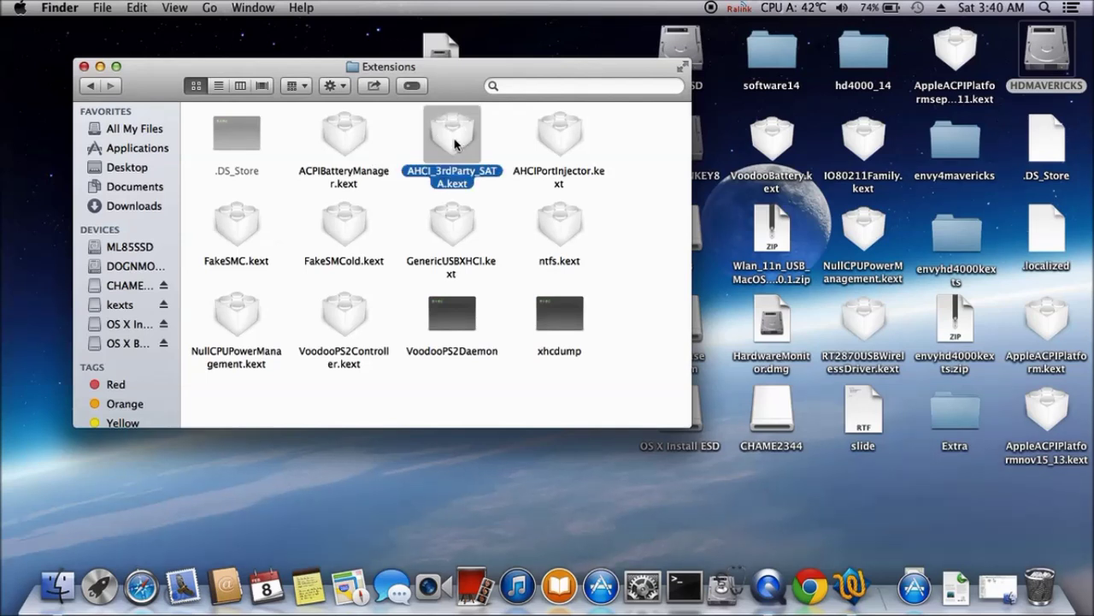
key("shift+Right")
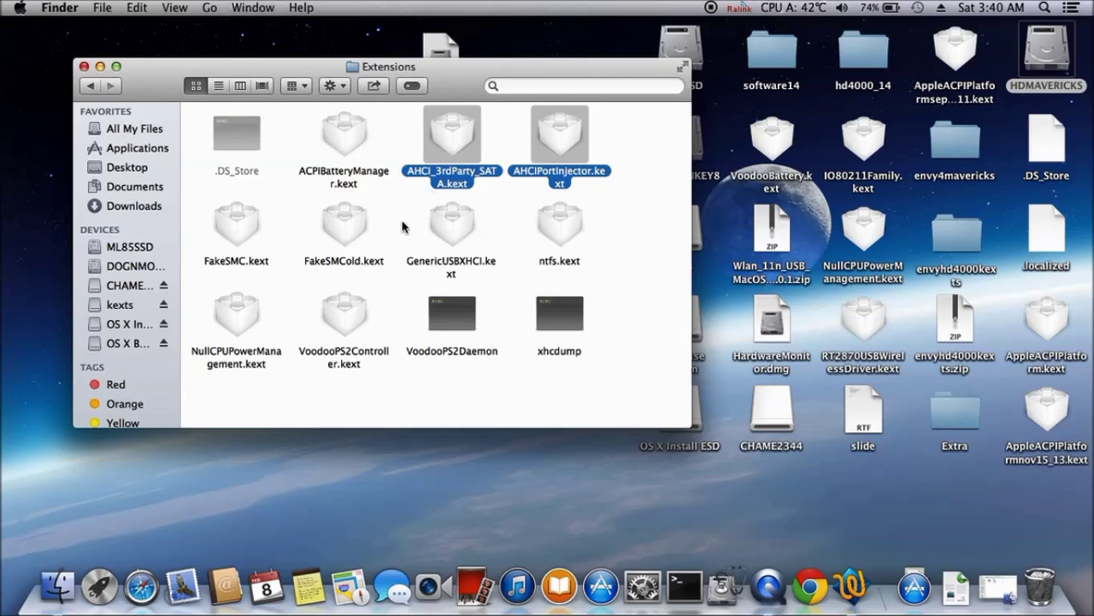
left_click(240, 238)
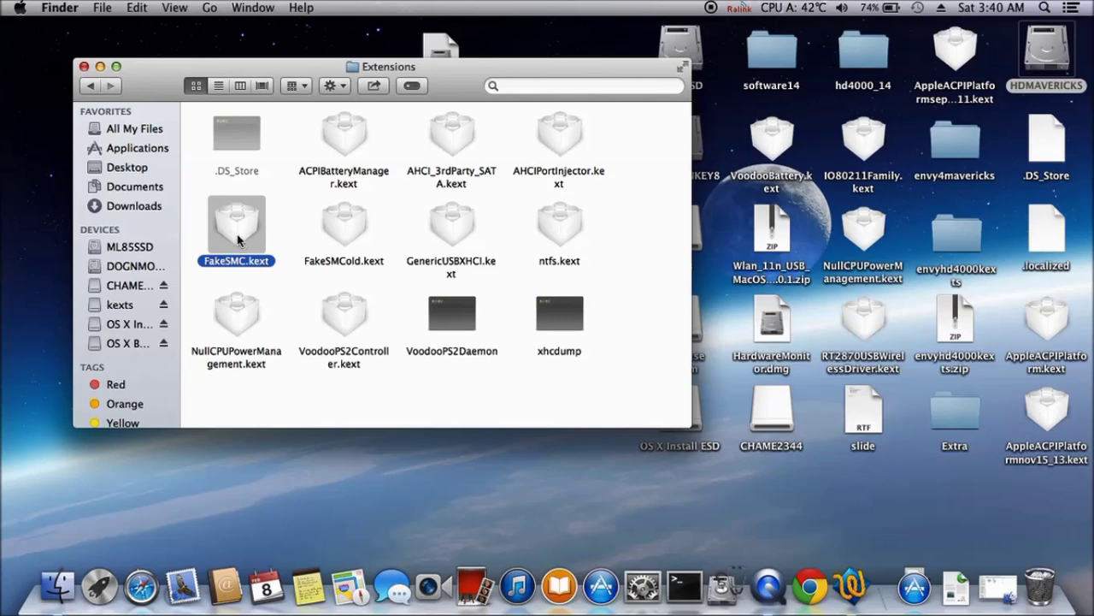
right_click(239, 240)
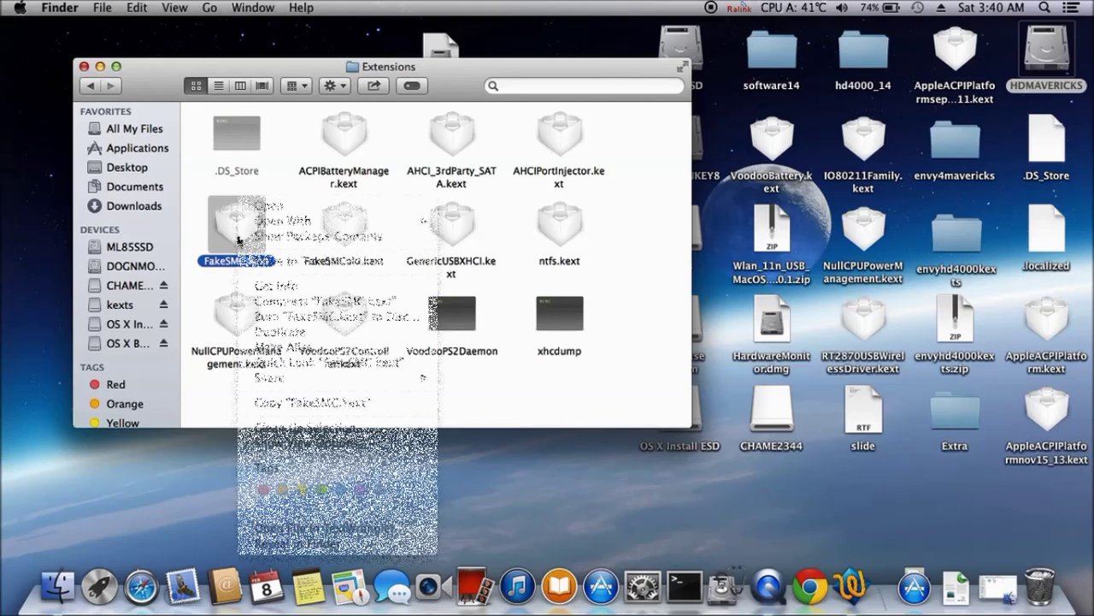
left_click(260, 288)
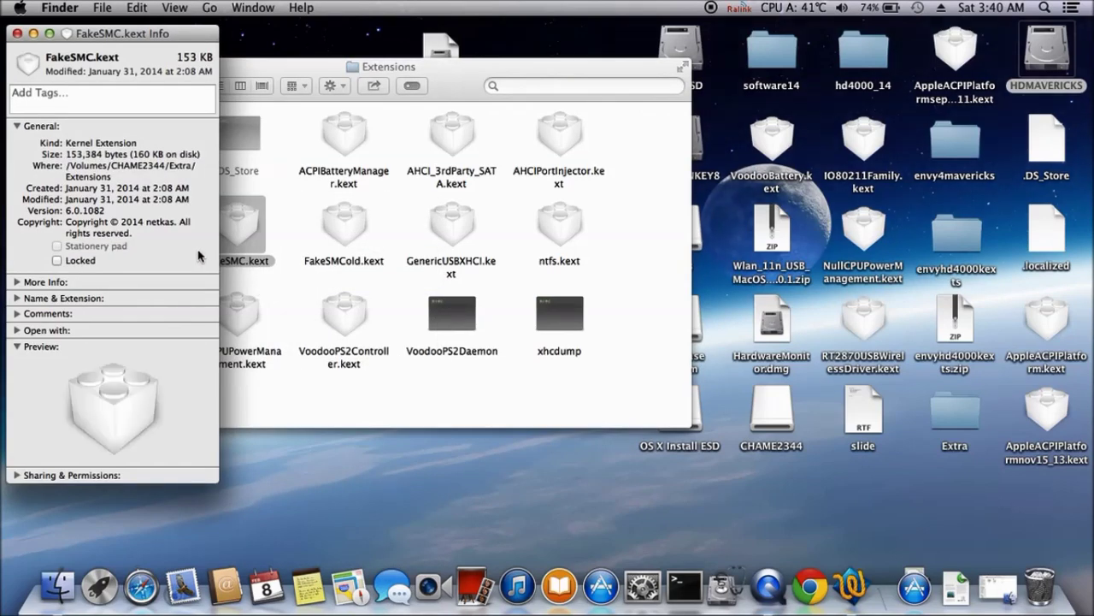
left_click(16, 33)
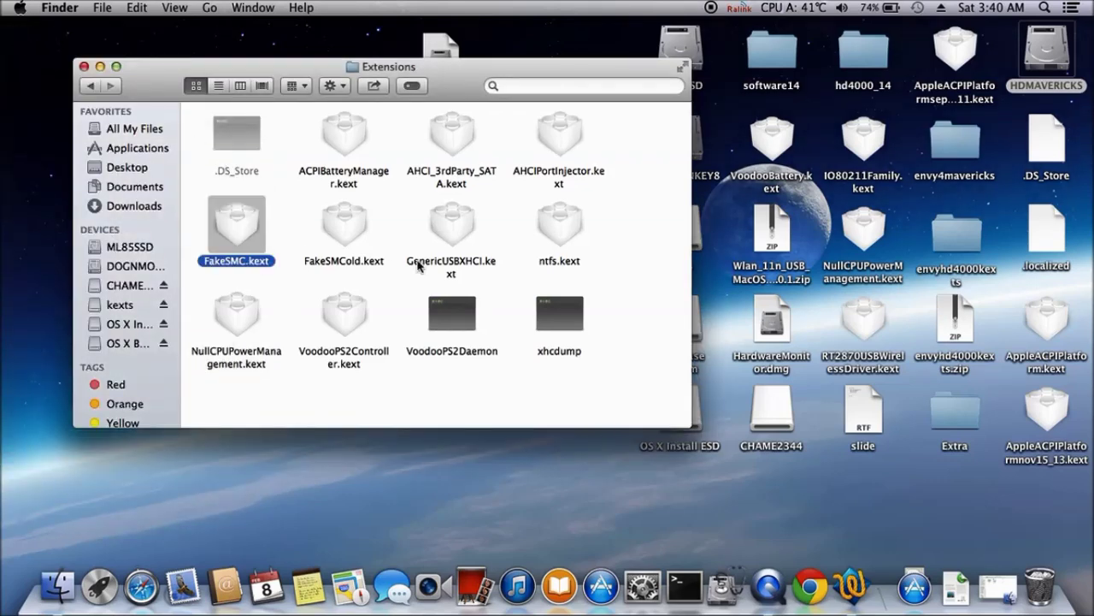
- Examine the USB 3.0 pair GenericUSBXHCI.kext and xhcdump, and the VoodooPS2Controller.kext and VoodooPS2Daemon pair, in the Extensions folder
left_click(457, 225)
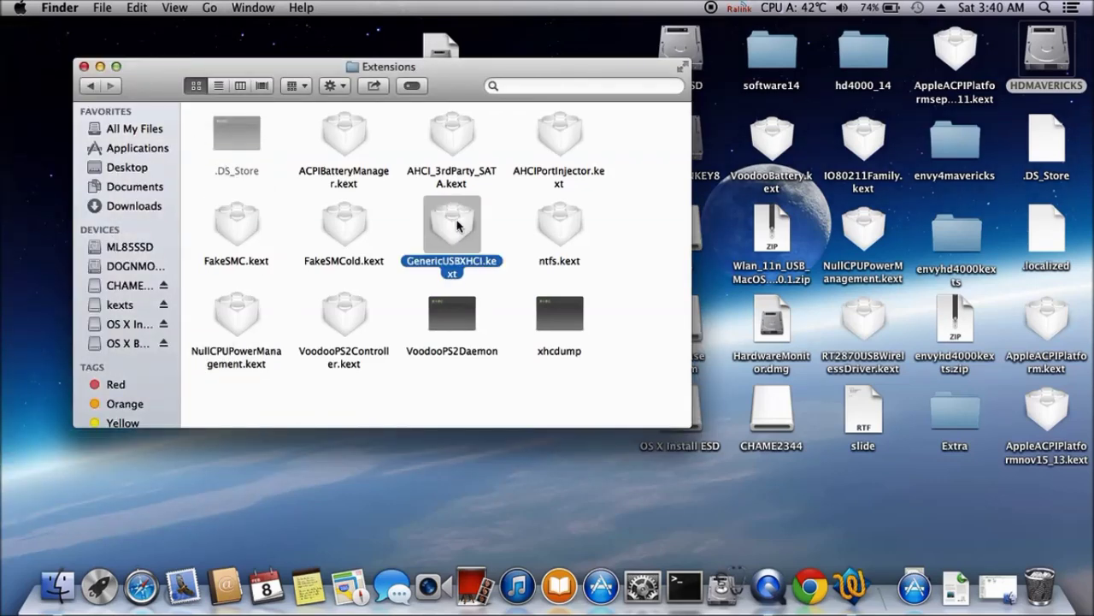
left_click(554, 323, "super")
left_click(478, 372)
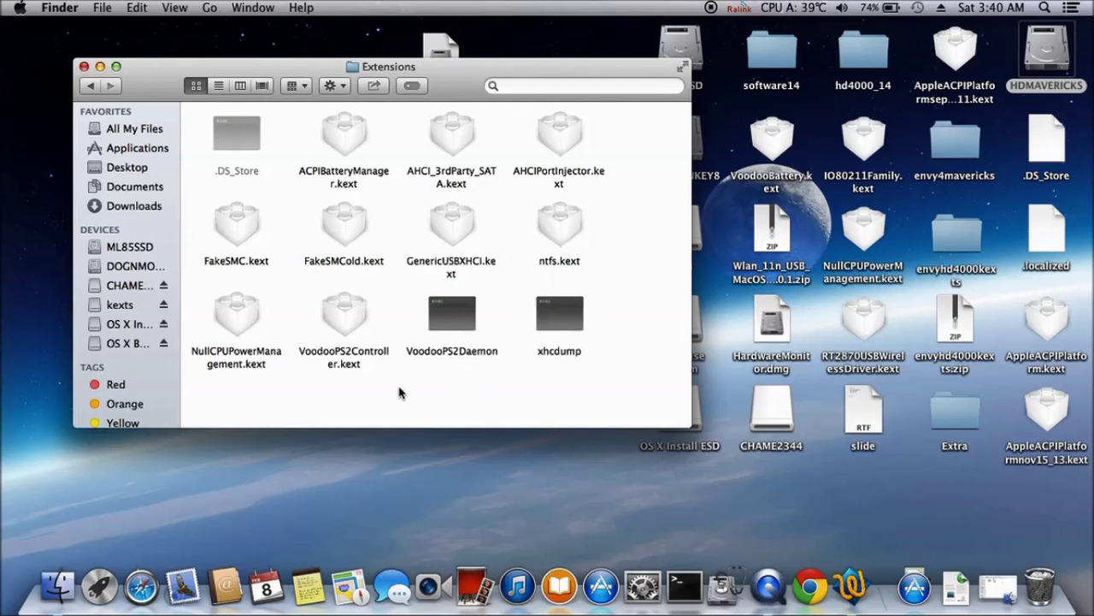
left_click(338, 338)
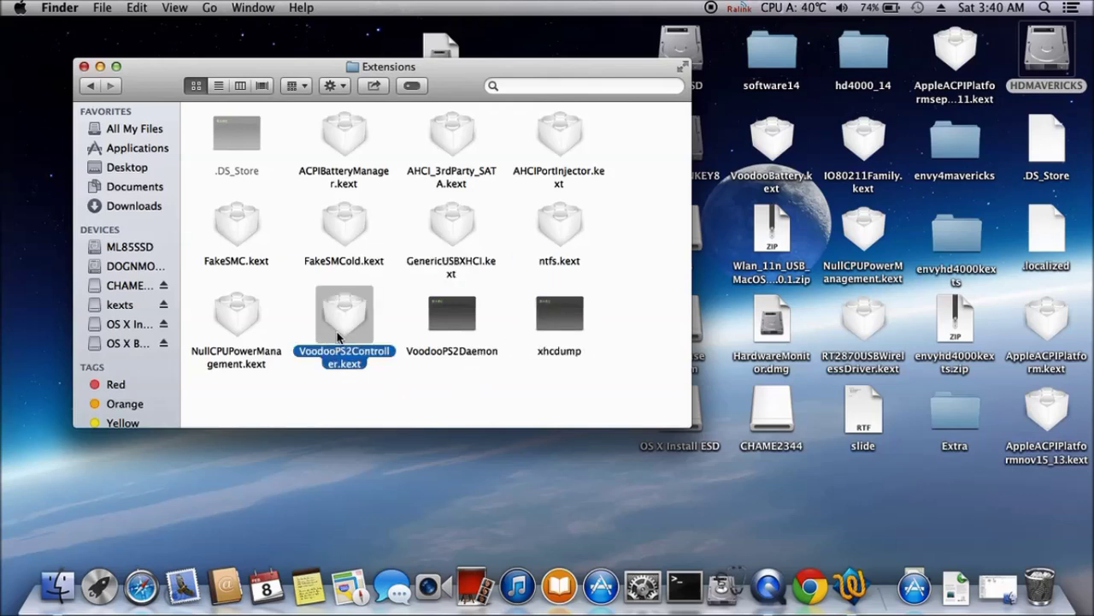
key("shift+Right")
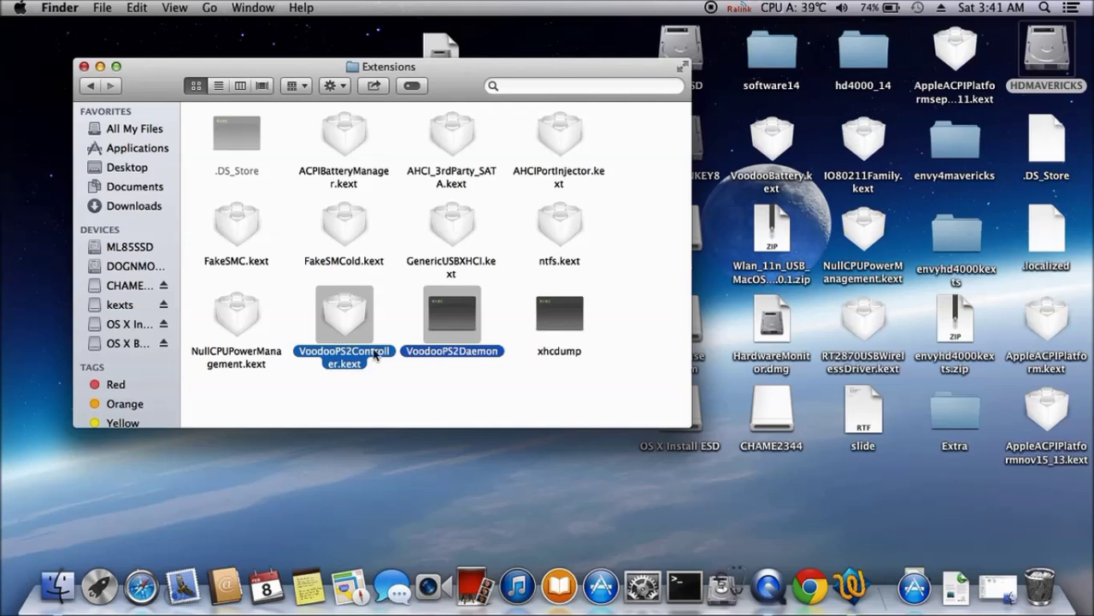
left_click(413, 385)
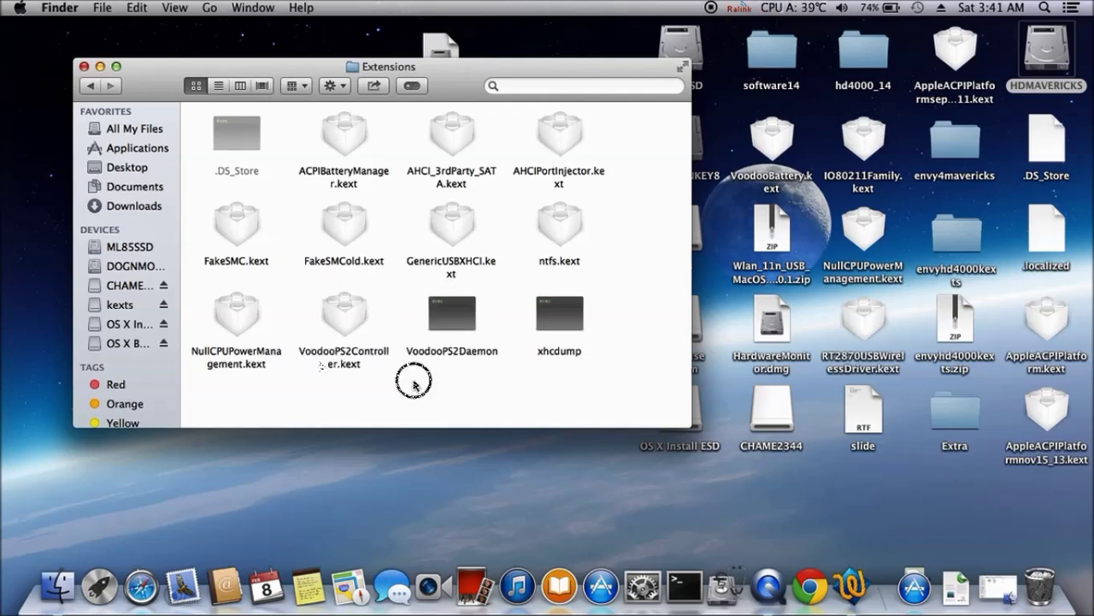
- View the file information of NullCPUPowerManagement.kext in CHAME2344's Extensions folder
left_click(248, 323)
right_click(245, 318)
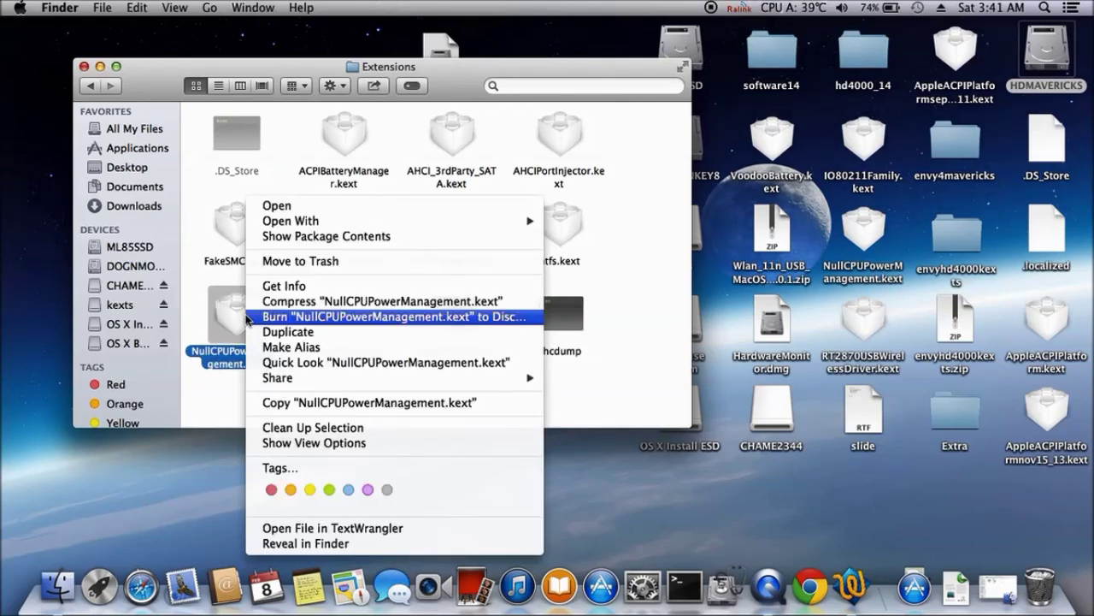
left_click(260, 288)
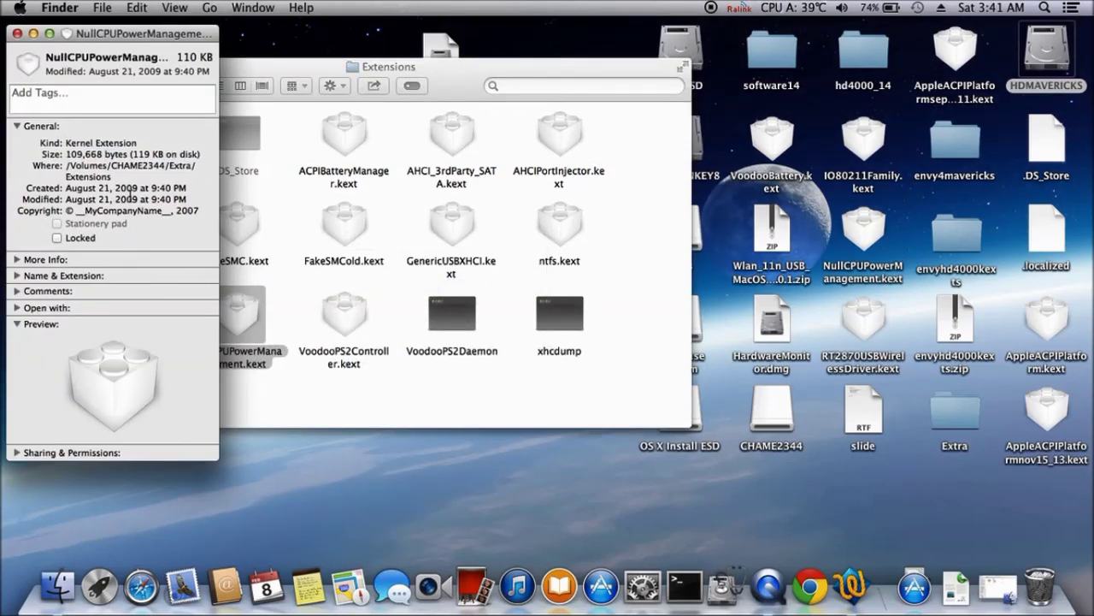
left_click(17, 34)
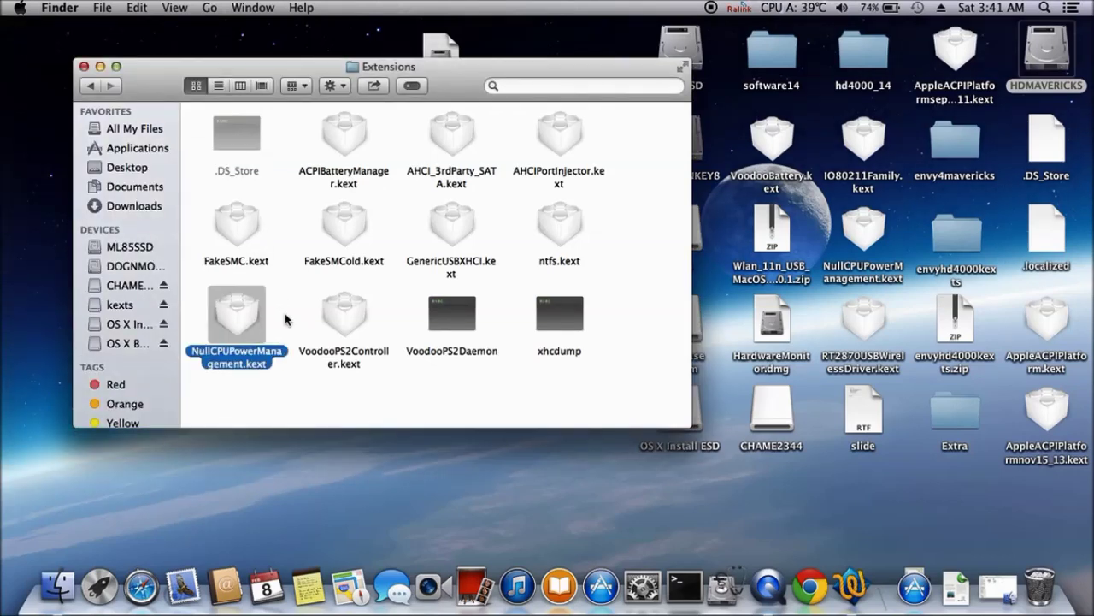
left_click(286, 319)
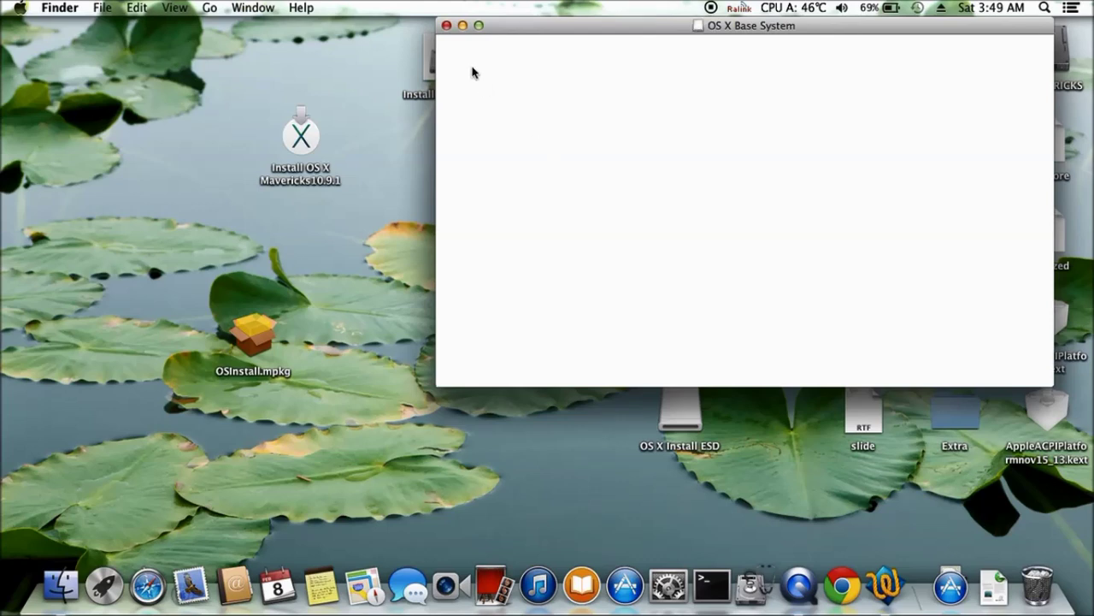
- Close the OS X Base System window and look through the tools in the software14 folder on the kexts volume
left_click(445, 26)
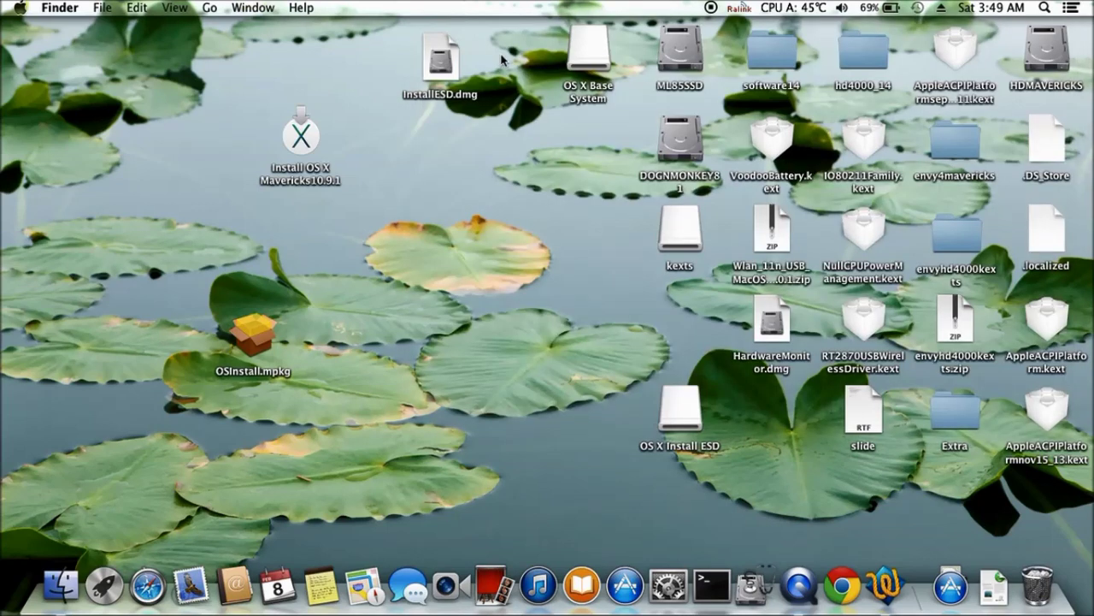
double_click(679, 242)
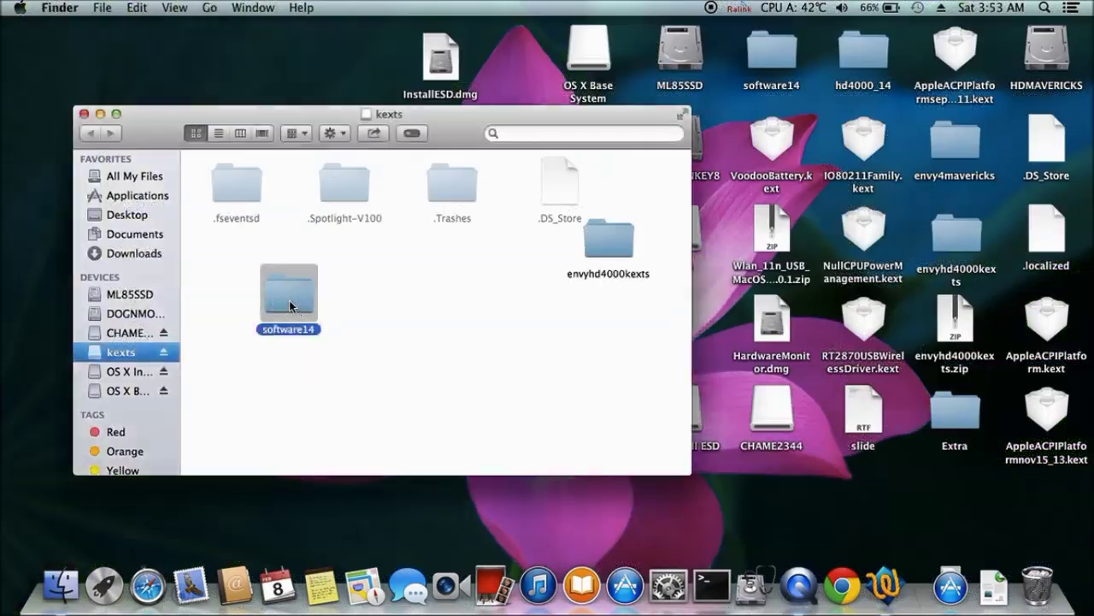
double_click(289, 301)
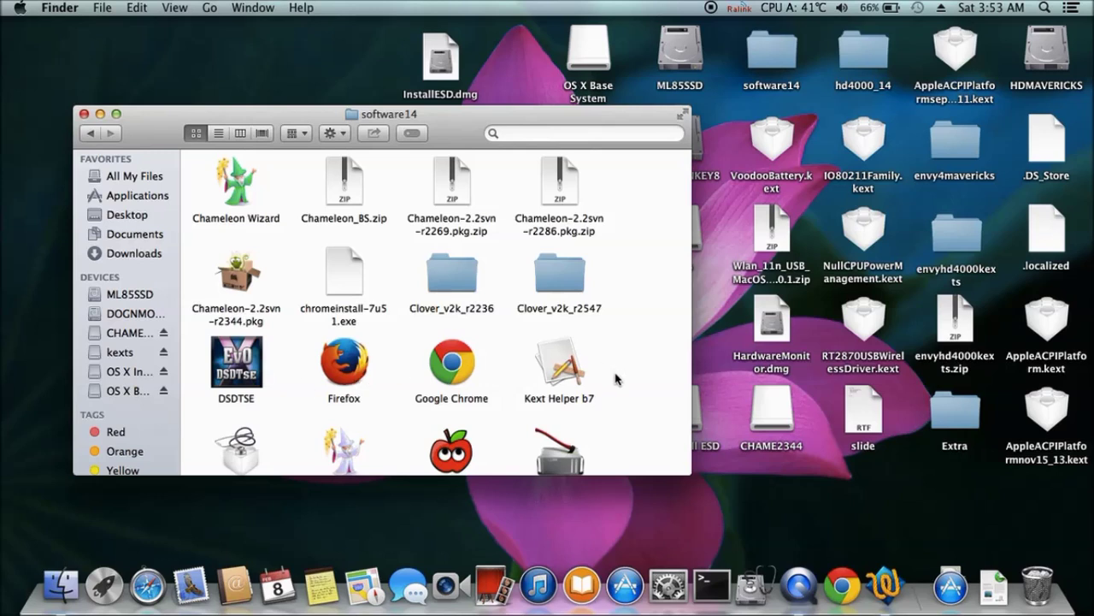
scroll(615, 376, "down", 3)
scroll(615, 379, "down", 1)
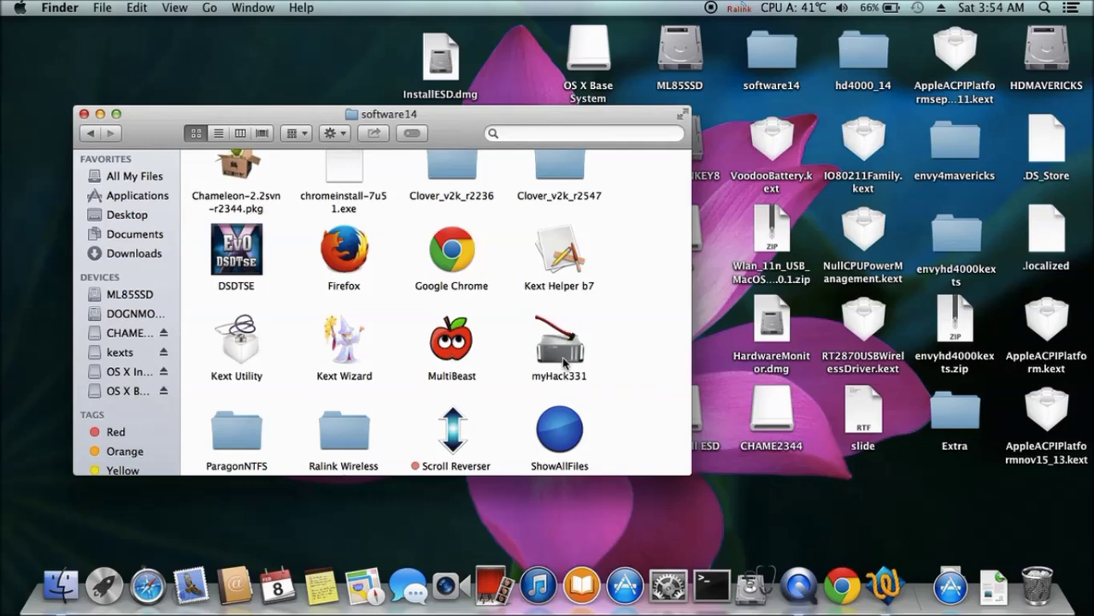
scroll(642, 363, "down", 5)
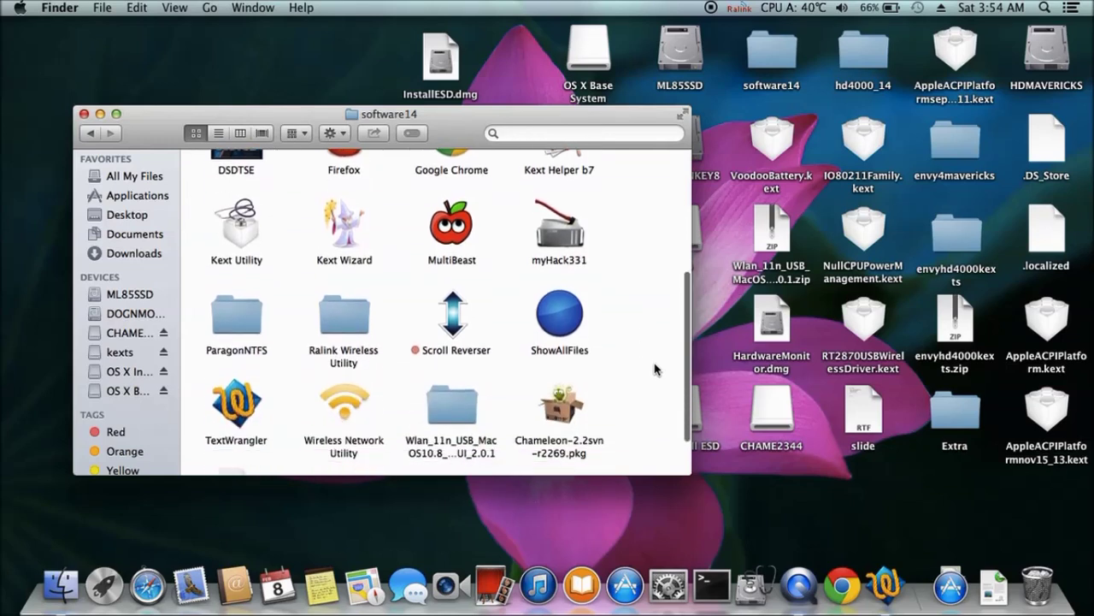
scroll(648, 366, "down", 1)
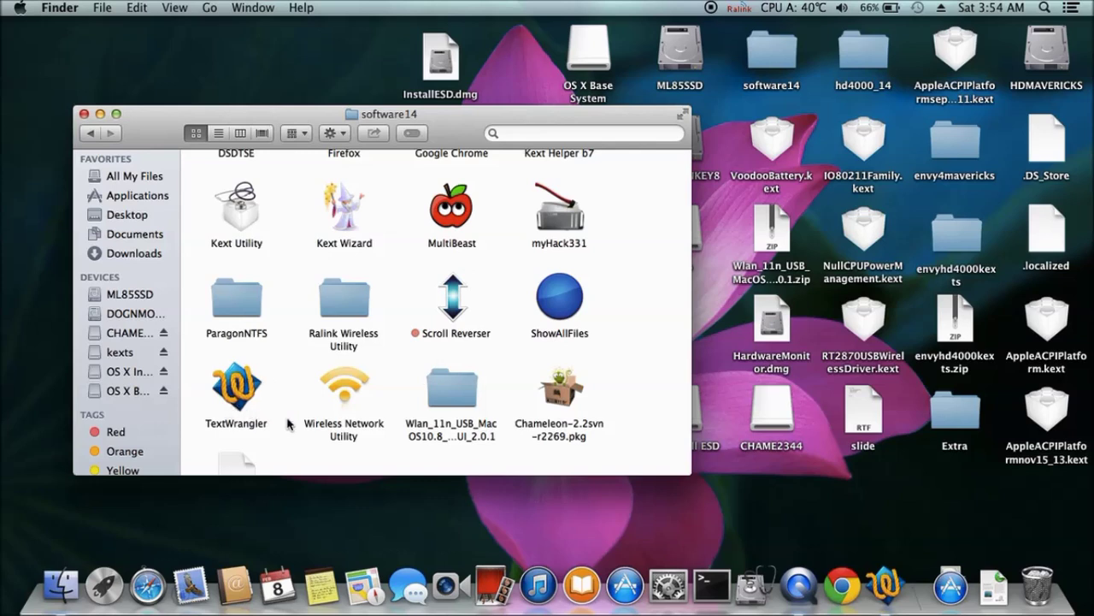
scroll(648, 376, "down", 2)
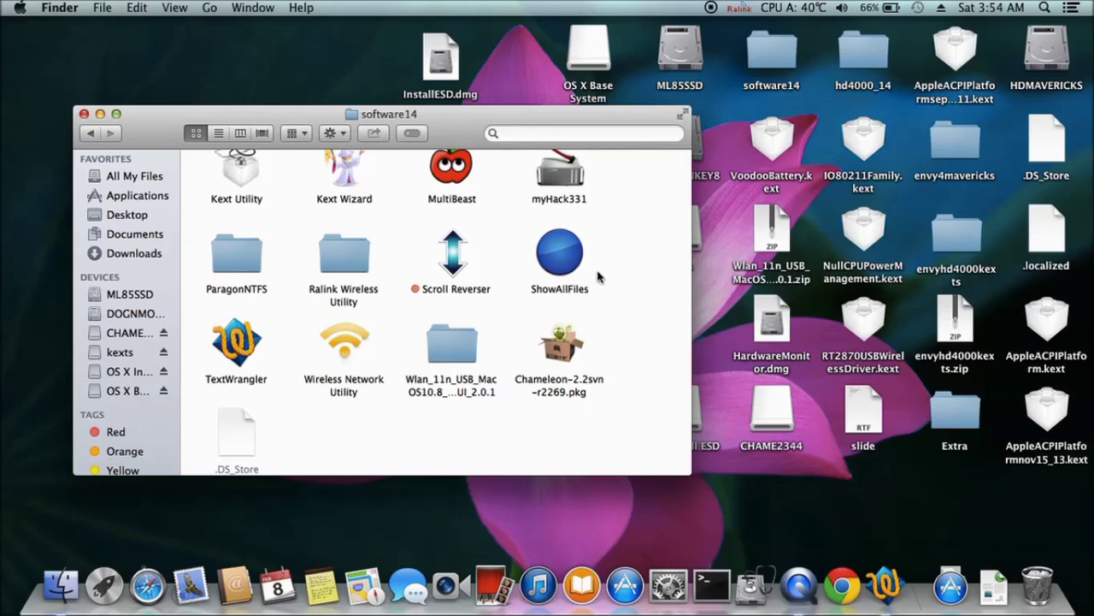
scroll(605, 274, "up", 5)
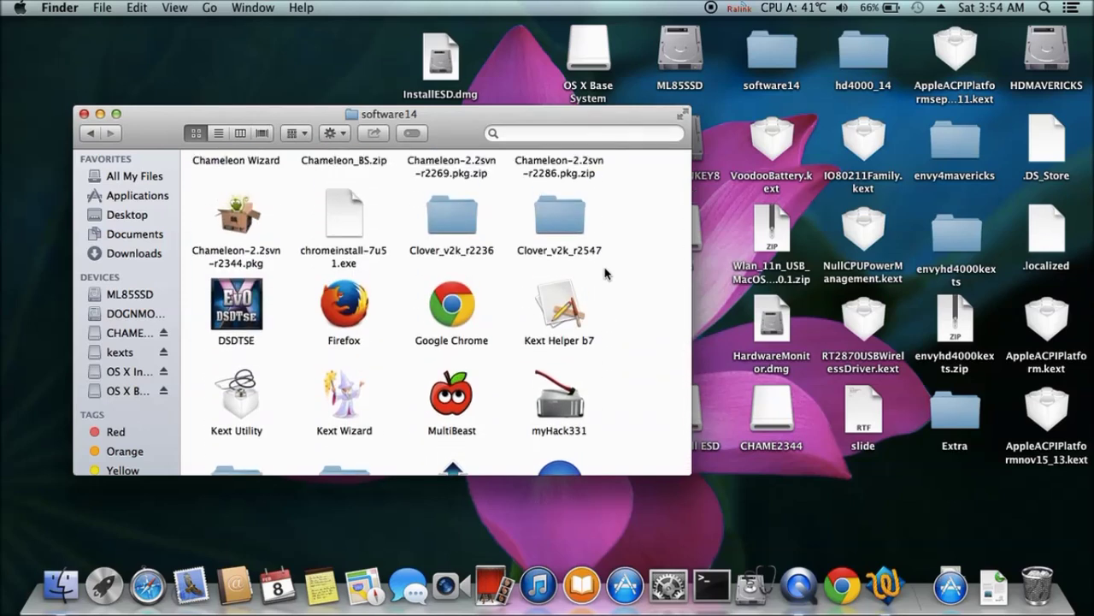
scroll(605, 273, "up", 1)
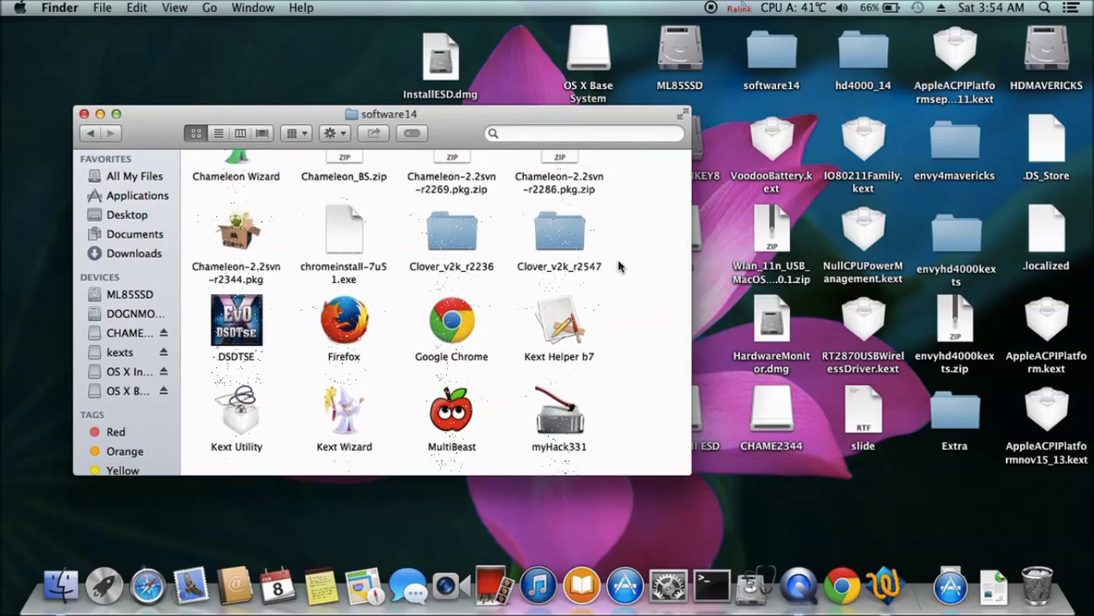
scroll(243, 201, "up", 2)
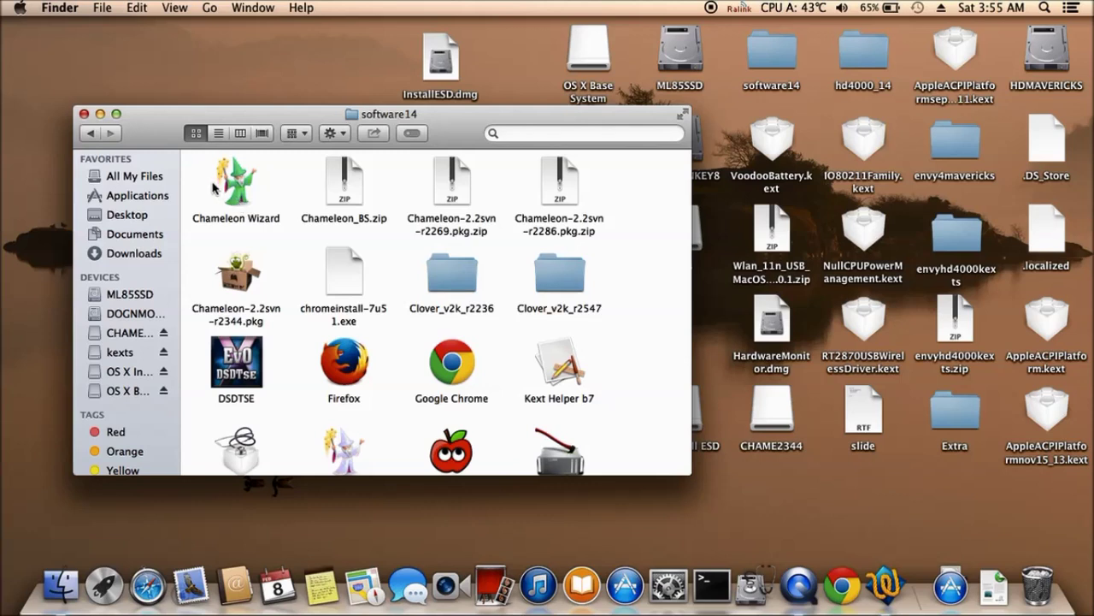
- Examine the envyhd4000kexts folder on the kexts volume, including its ahci subfolder, ACPIBatteryManager.kext and FakeSMC.kext
left_click(90, 134)
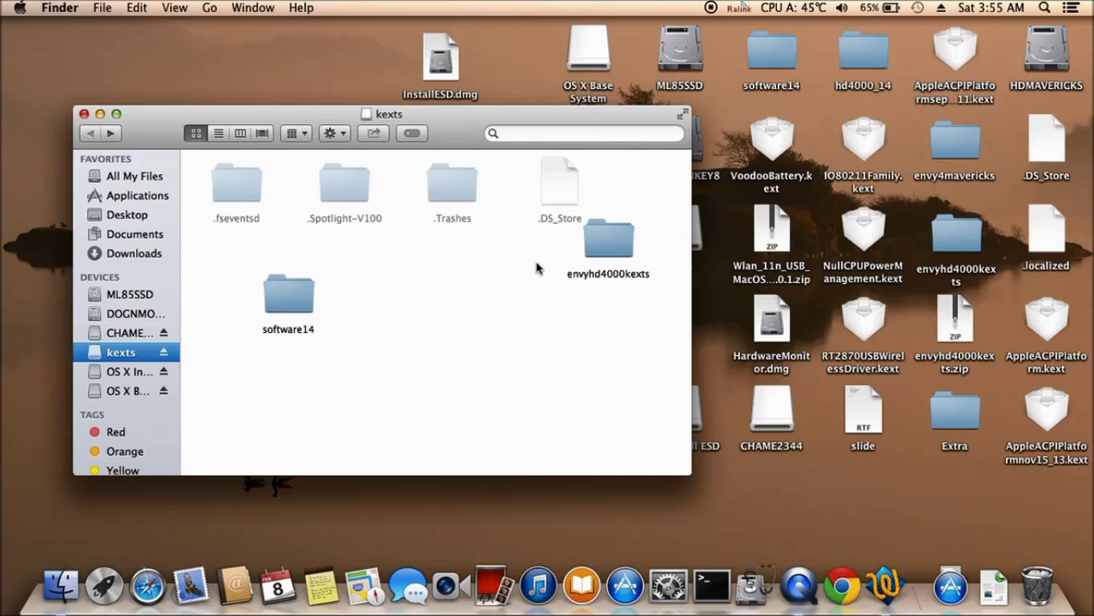
right_click(610, 246)
left_click(605, 246)
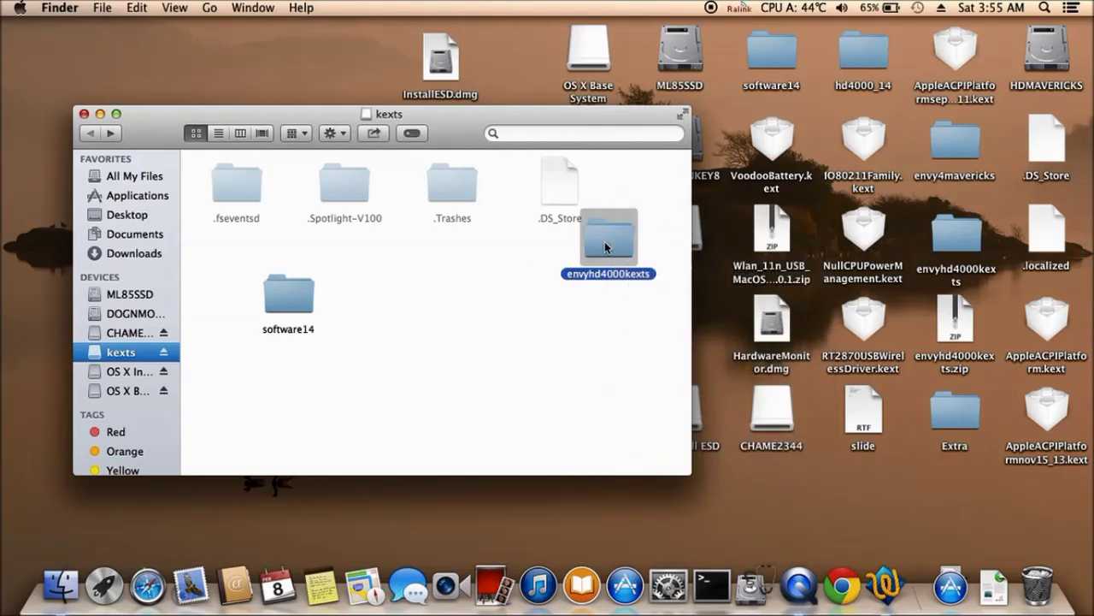
double_click(602, 242)
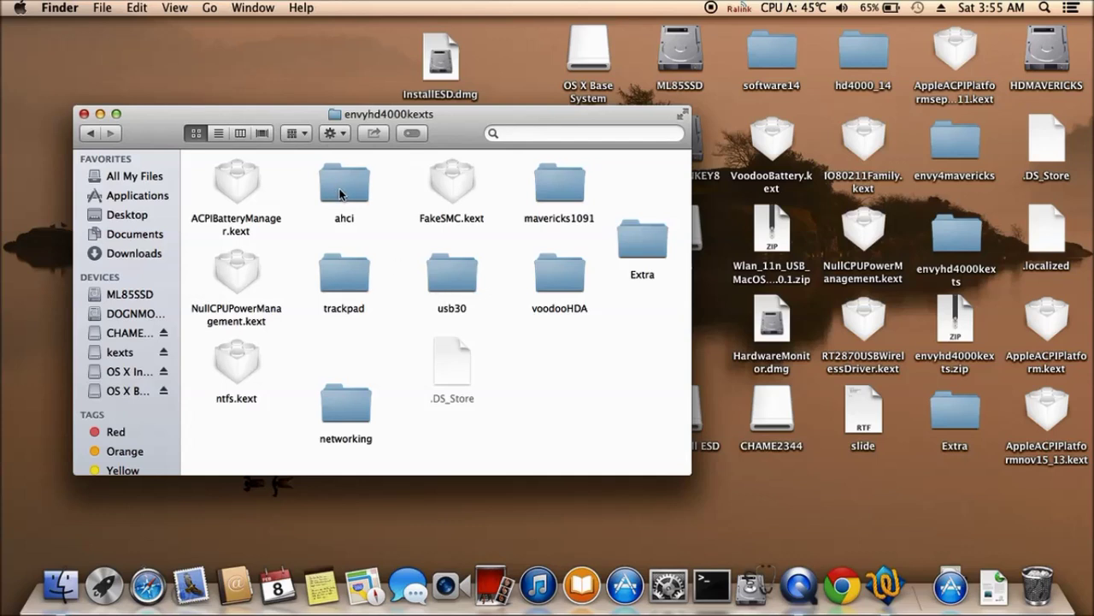
double_click(342, 188)
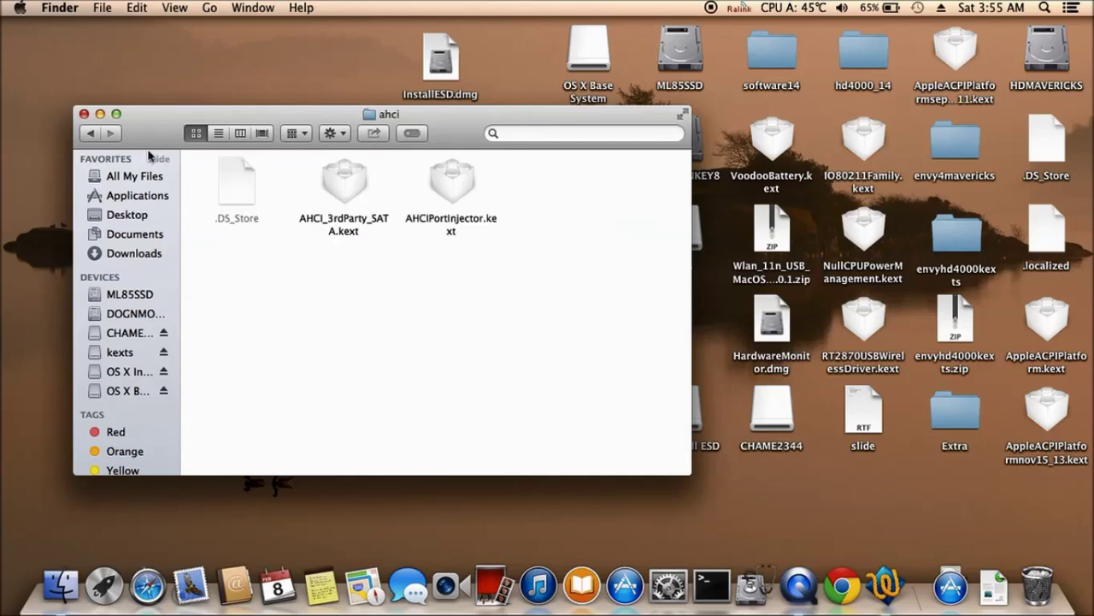
left_click(89, 133)
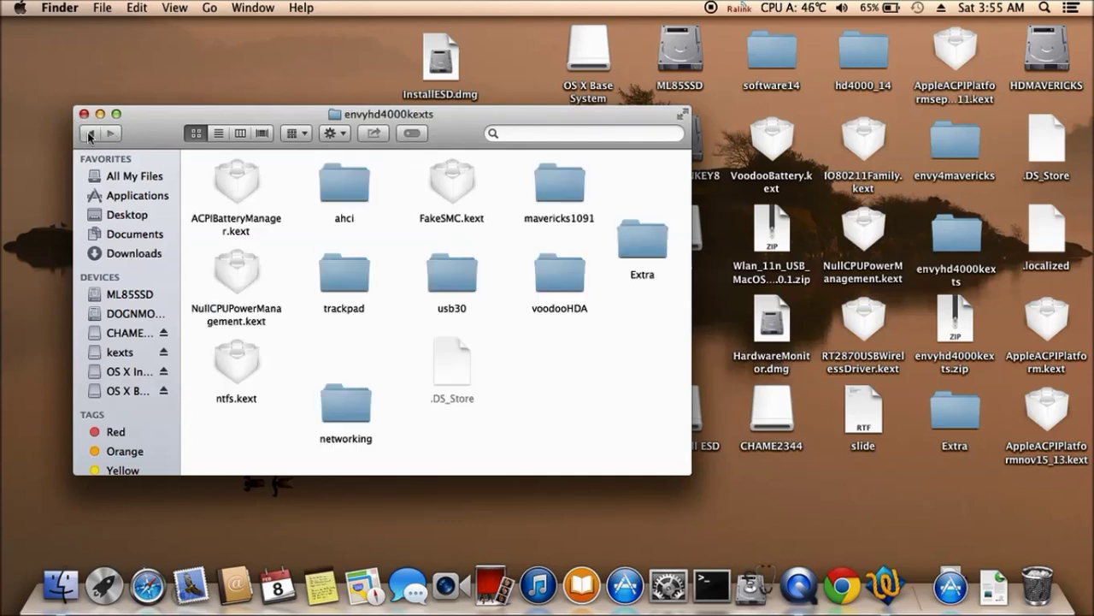
left_click(244, 199)
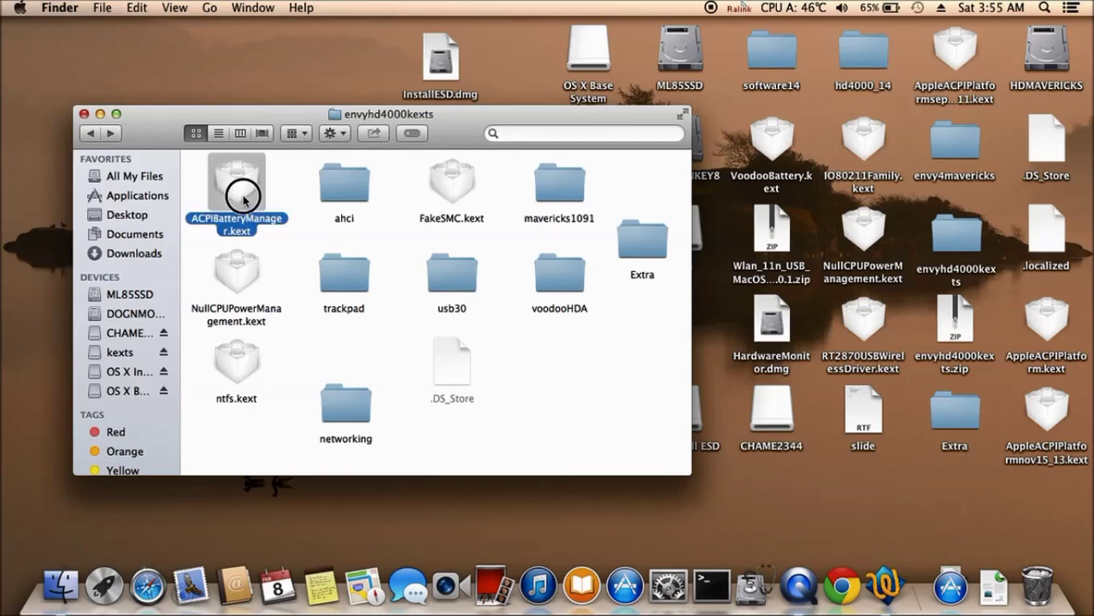
left_click(454, 191)
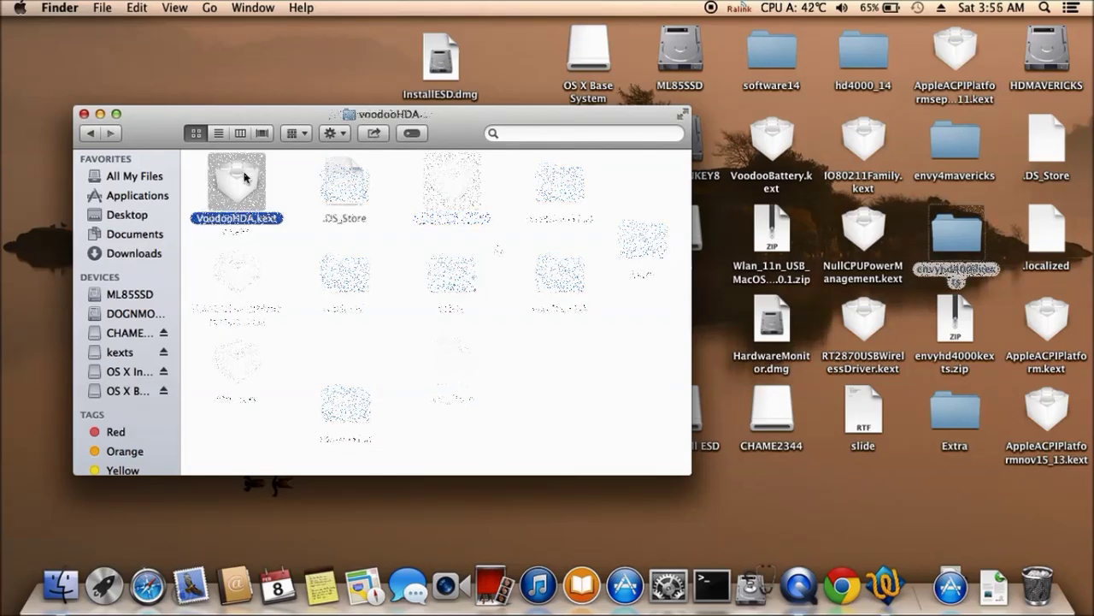
- View the file information of VoodooHDA.kext in the voodooHDA folder and close the folder window
right_click(244, 178)
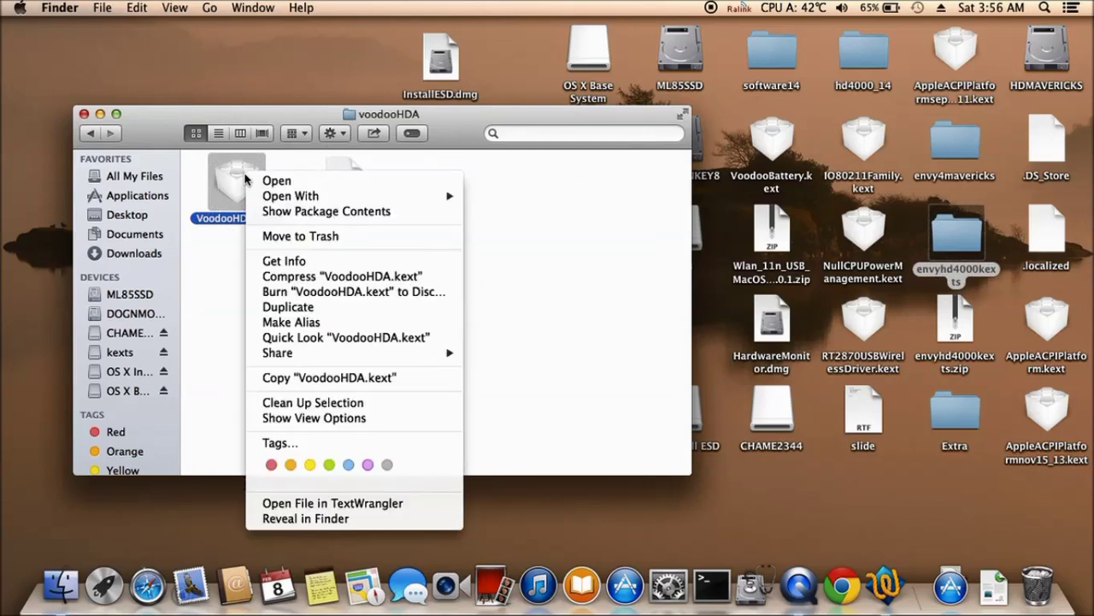
left_click(274, 261)
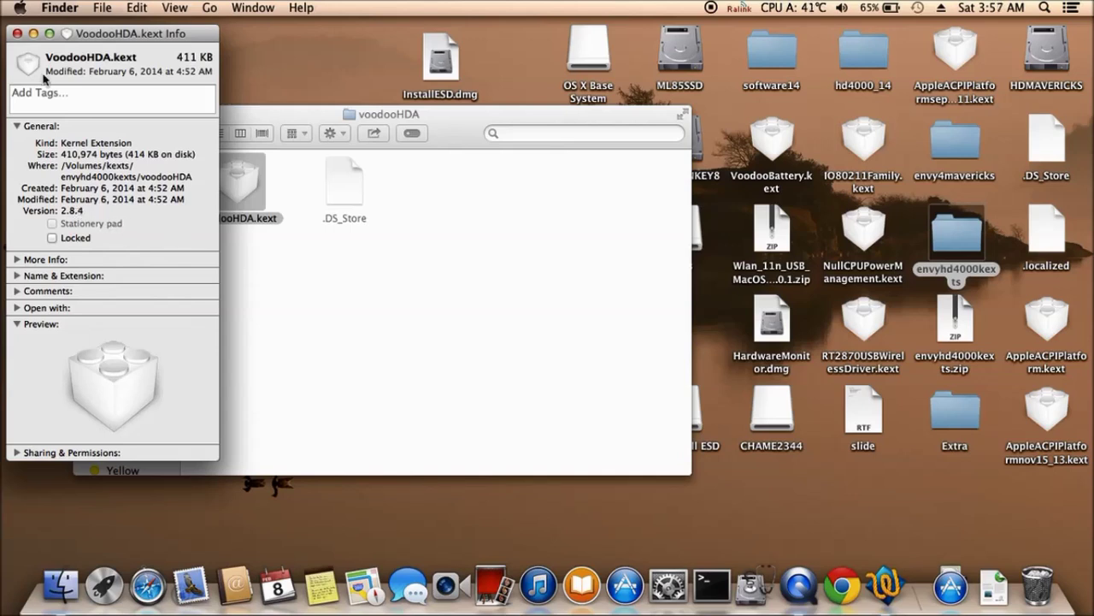
left_click(17, 34)
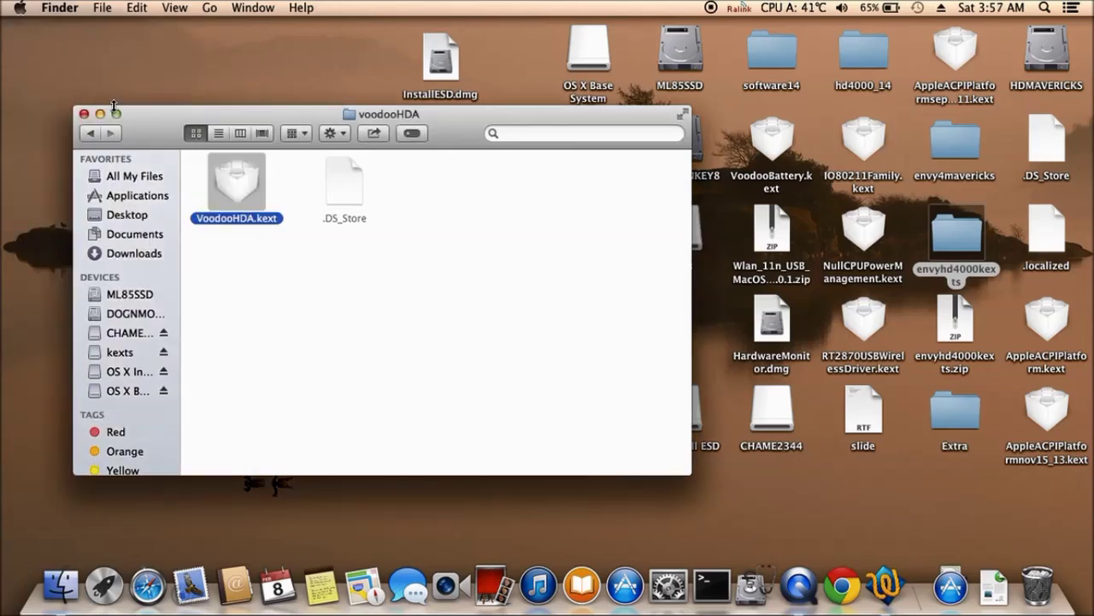
left_click(82, 113)
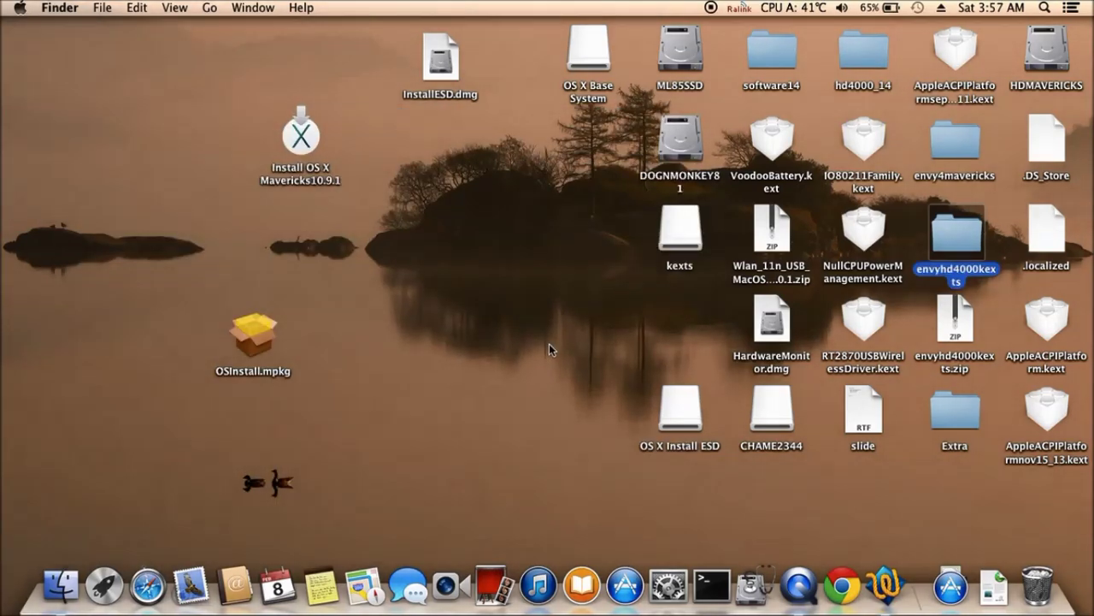